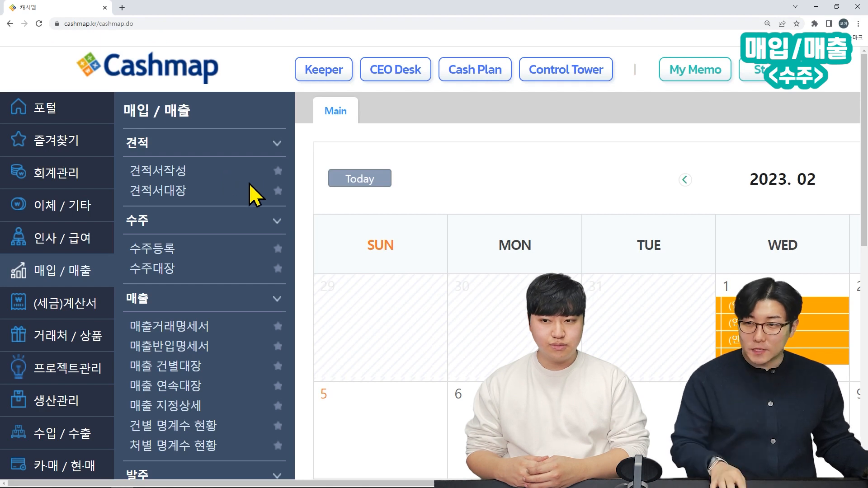
# Step: Draw highlight boxes around the 기타 section's sidebar entries, then clear them
pyautogui.hotkey('ctrl', 'alt', 'g')
pyautogui.moveTo(115, 208); pyautogui.dragTo(292, 282)
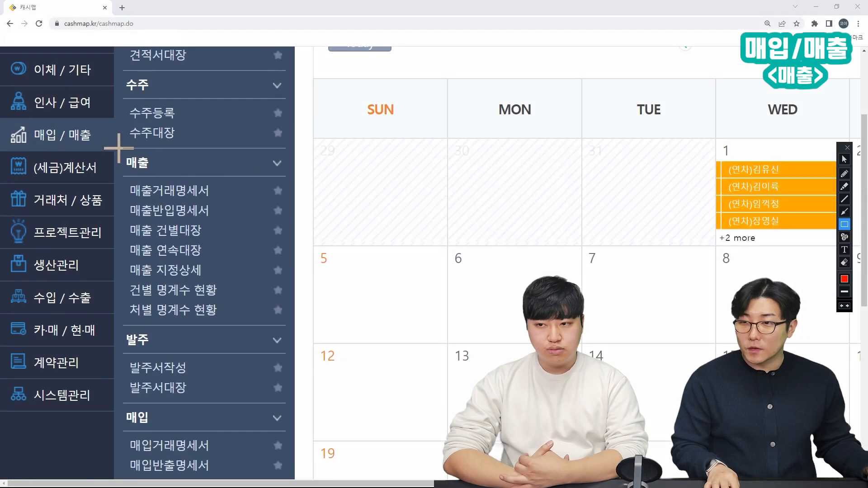
pyautogui.moveTo(118, 148); pyautogui.dragTo(291, 327)
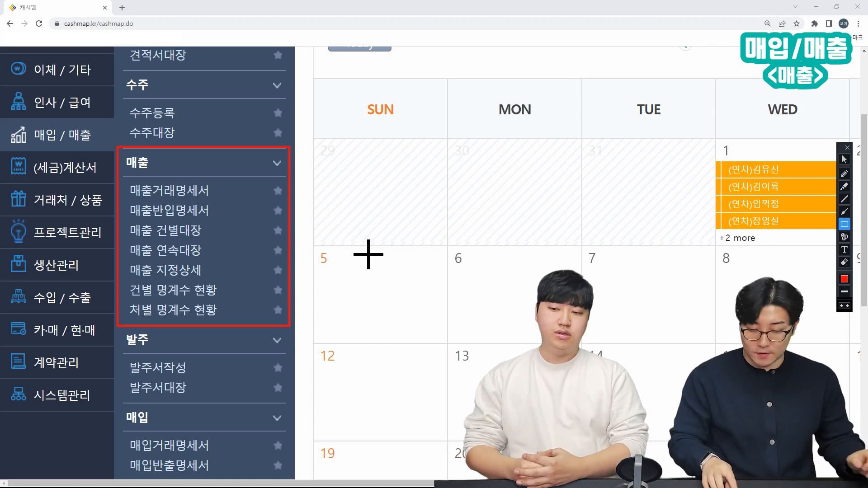
pyautogui.press('Escape')
pyautogui.scroll(-5, 356, 248)
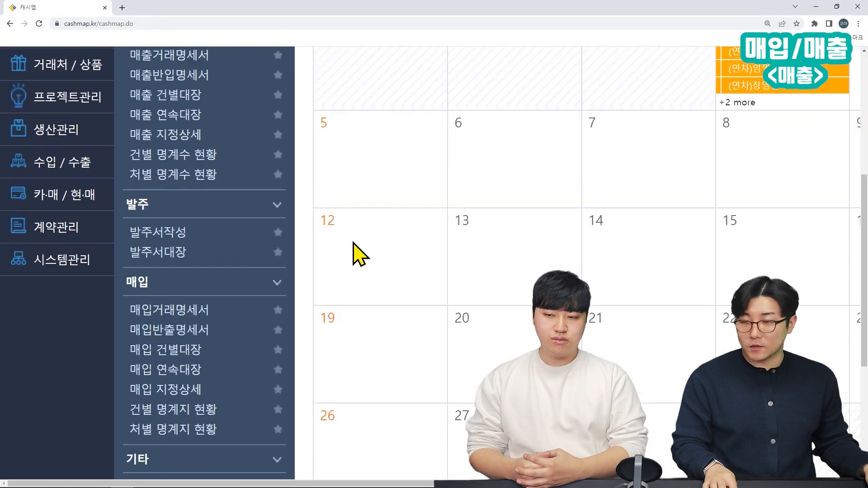
pyautogui.hotkey('ctrl', 'alt', 'd')
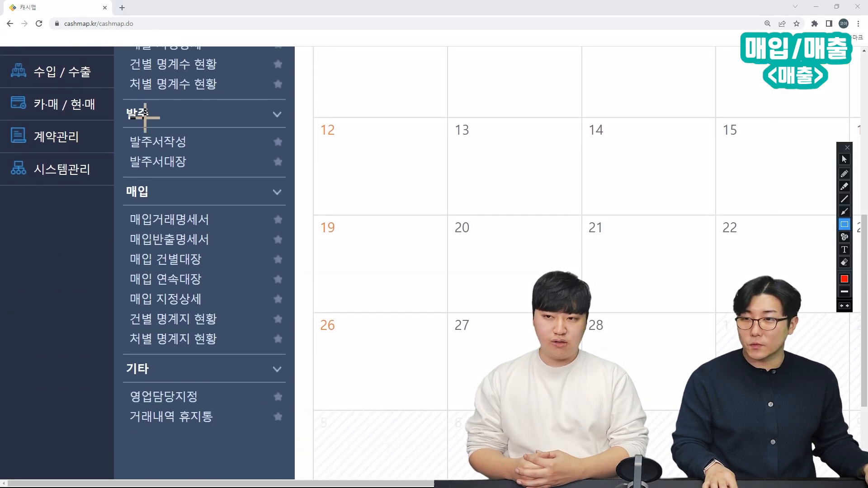
pyautogui.moveTo(113, 103); pyautogui.dragTo(212, 148)
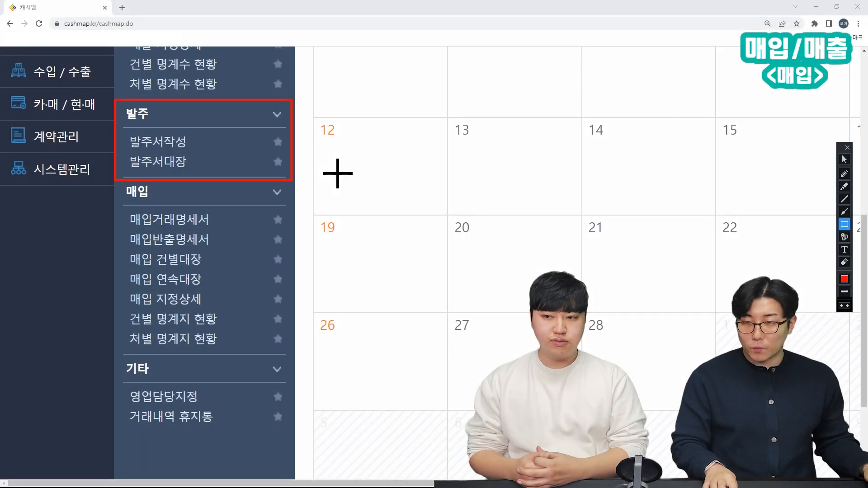
# Step: Highlight another area lower in the 기타 section and clear the annotation
pyautogui.hotkey('ctrl', 'alt', 'g')
pyautogui.hotkey('ctrl', 'alt', 'g')
pyautogui.moveTo(121, 185); pyautogui.dragTo(290, 358)
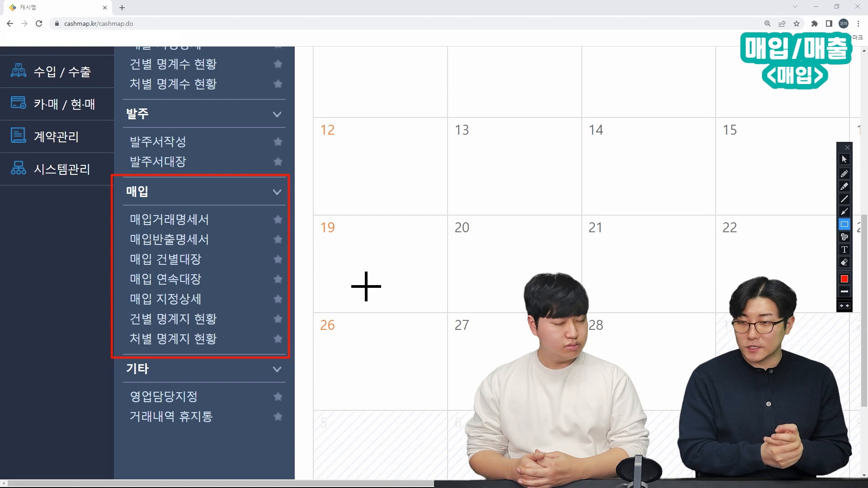
pyautogui.press('Escape')
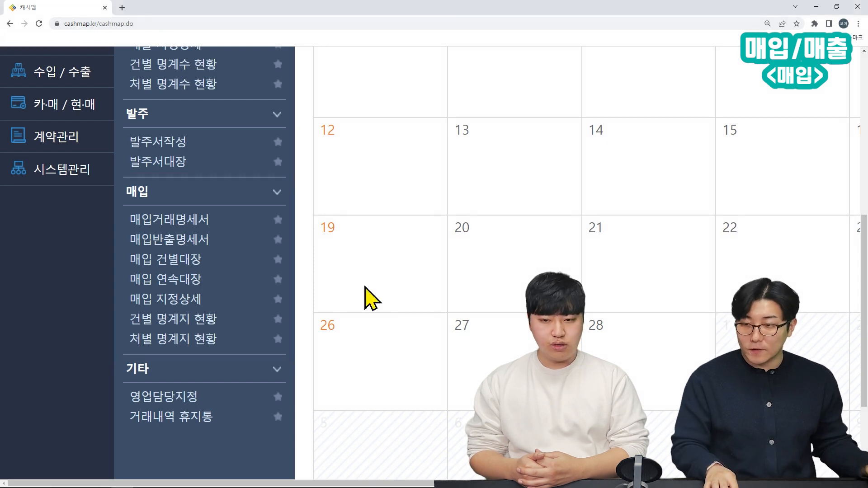
pyautogui.scroll(-2, 348, 299)
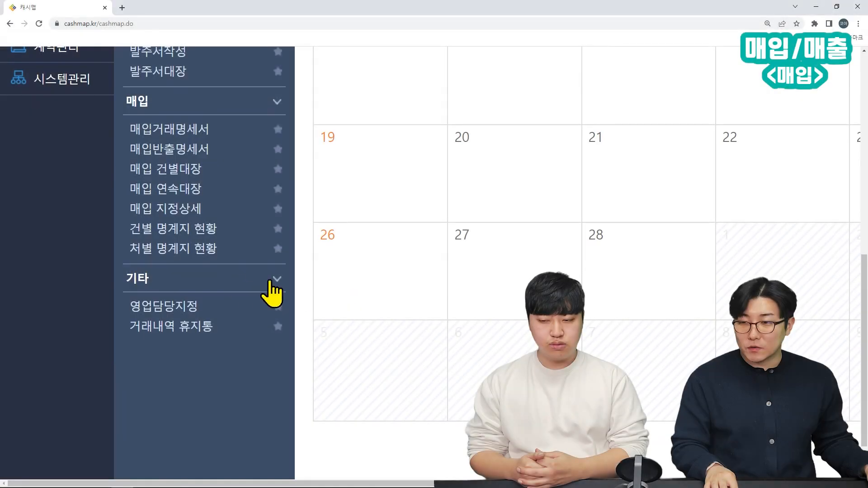
pyautogui.press('Escape')
# Step: Mark one more region, clear it, and reset the browser zoom to 100%
pyautogui.hotkey('ctrl', 'shift', 'd')
pyautogui.moveTo(115, 265)
pyautogui.mouseDown()
pyautogui.moveTo(179, 305)
pyautogui.moveTo(291, 337)
pyautogui.mouseUp()
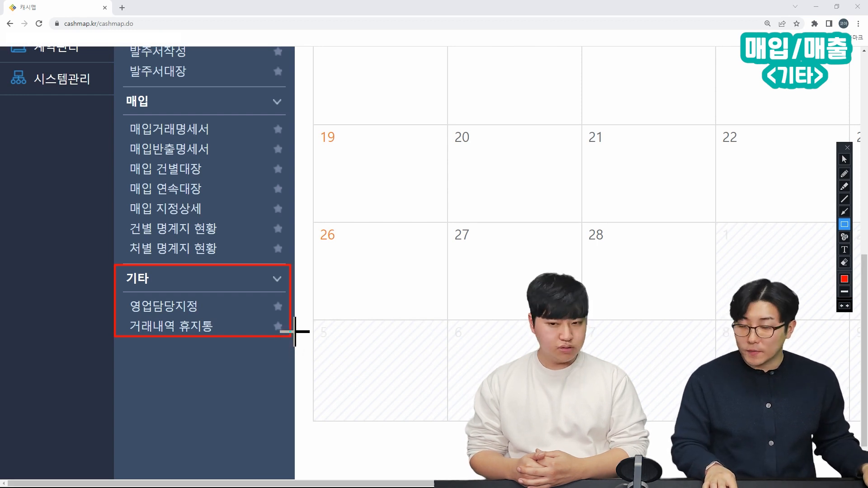
pyautogui.press('Escape')
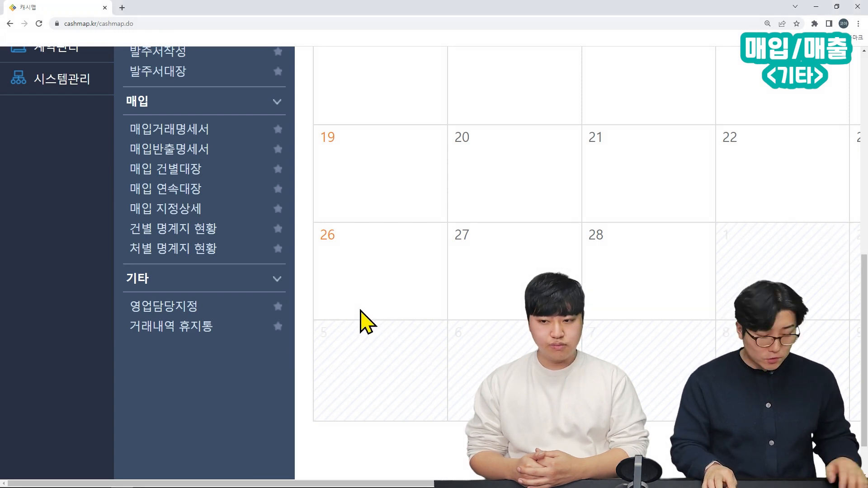
pyautogui.hotkey('ctrl', '0')
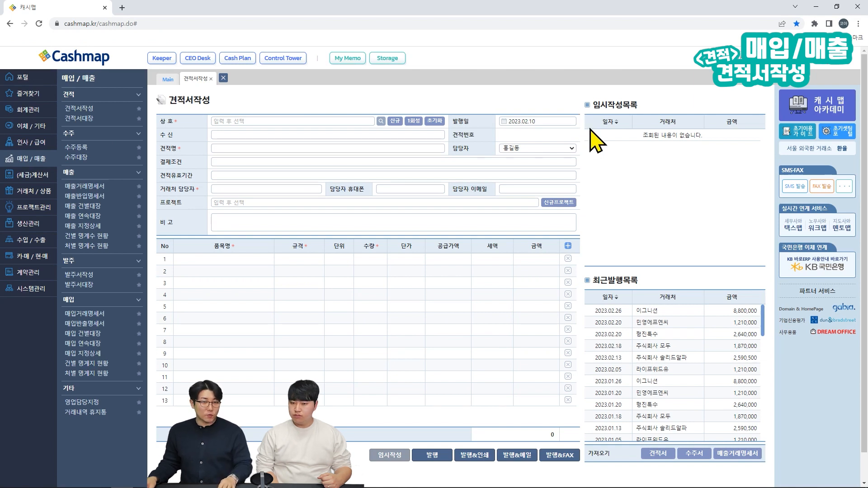
pyautogui.hotkey('ctrl', 'alt', 'd')
pyautogui.moveTo(151, 109)
pyautogui.mouseDown()
pyautogui.moveTo(312, 270)
pyautogui.moveTo(520, 396)
pyautogui.moveTo(586, 459)
pyautogui.moveTo(584, 240)
pyautogui.mouseUp()
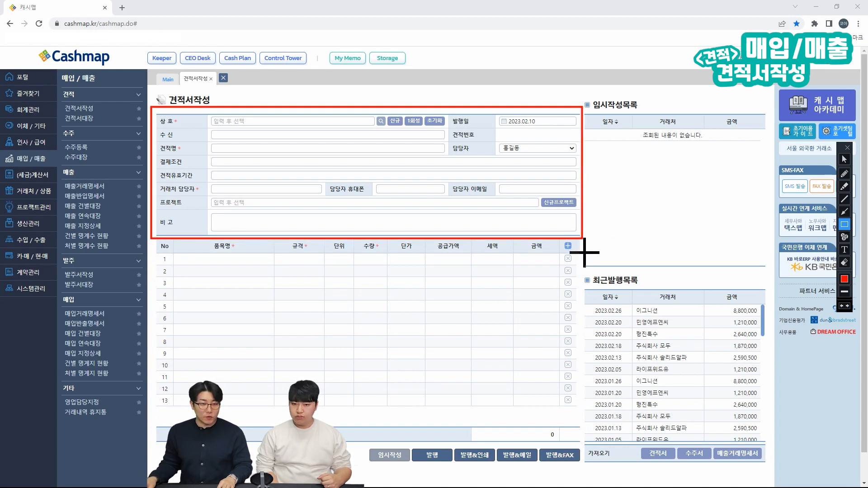
pyautogui.press('Escape')
pyautogui.hotkey('ctrl', 'alt', 'd')
pyautogui.moveTo(150, 238)
pyautogui.mouseDown()
pyautogui.moveTo(454, 401)
pyautogui.moveTo(577, 445)
pyautogui.mouseUp()
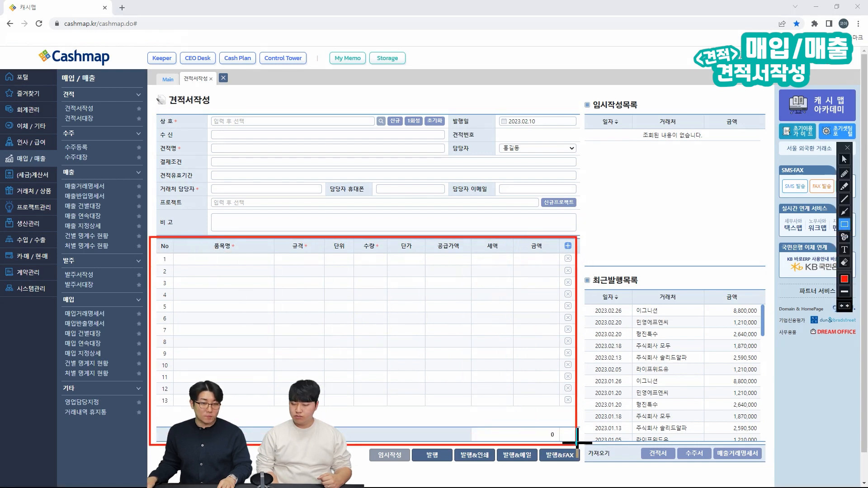
pyautogui.press('Escape')
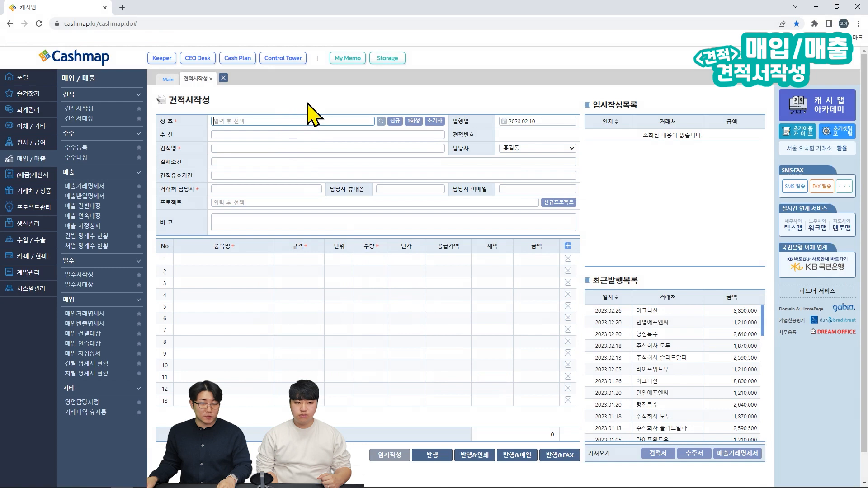
# Step: Select 위고로지스 as the quote's customer company
pyautogui.click(308, 121)
pyautogui.write('ㅇ')
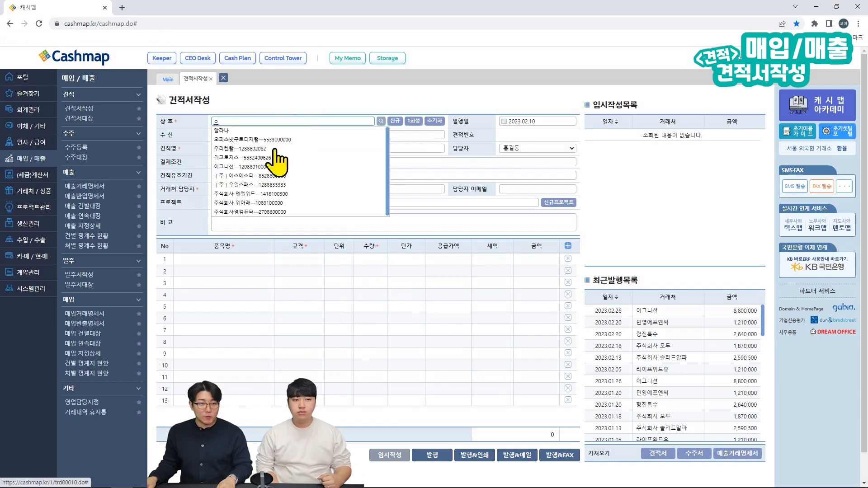
pyautogui.click(285, 157)
pyautogui.click(267, 93)
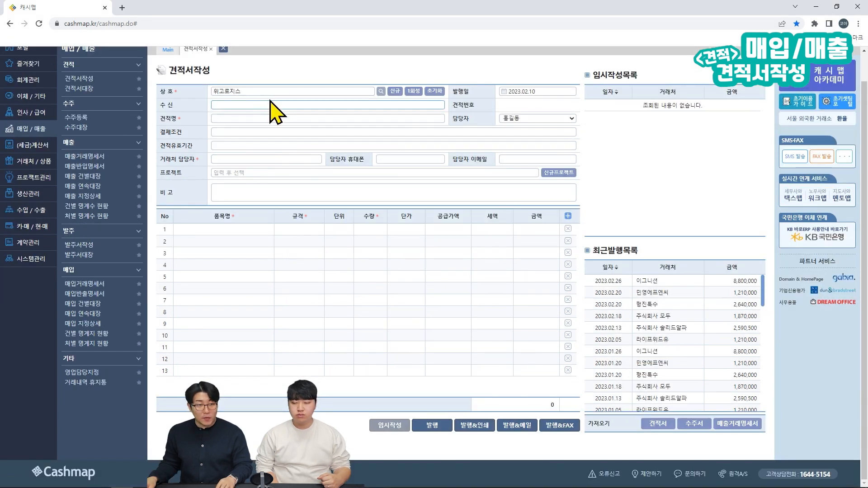
pyautogui.write('d')
pyautogui.press('BackSpace')
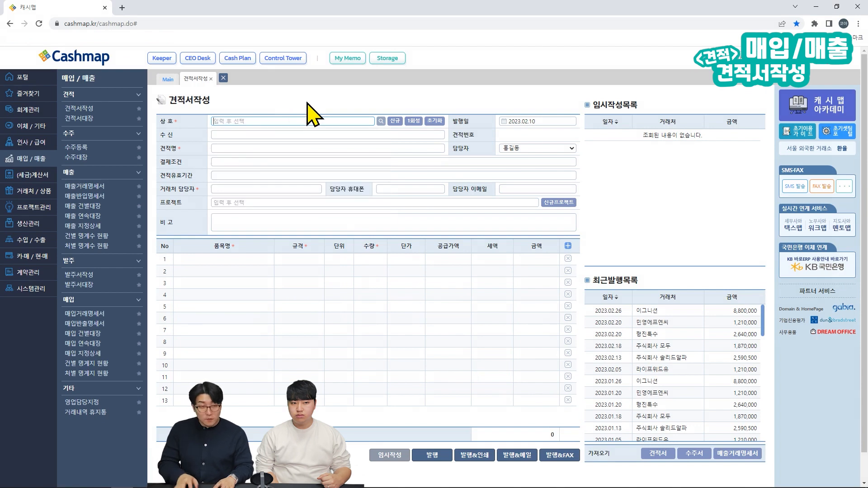
pyautogui.write('ㅇ')
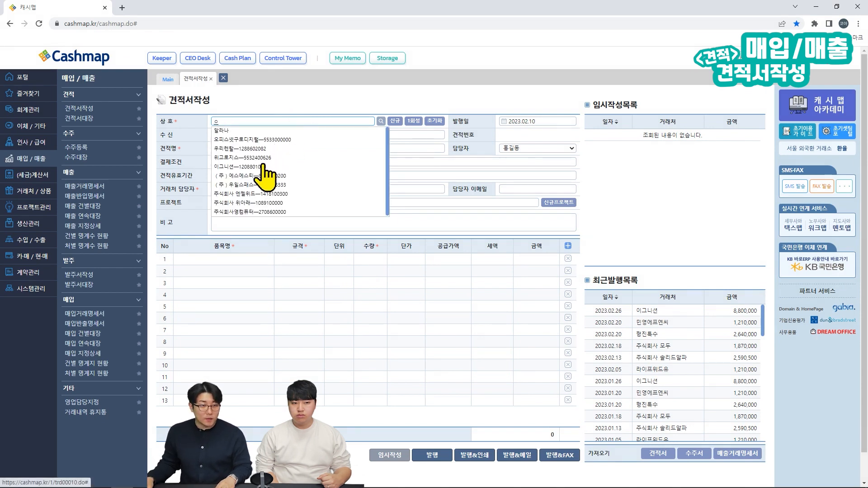
pyautogui.click(264, 157)
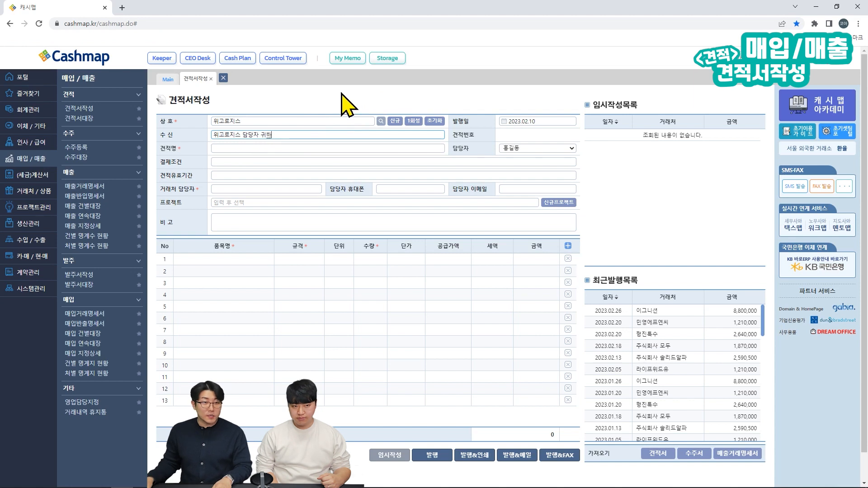
# Step: Fill the title 2023년 상반기 견적 건, payment terms, validity 2023.2.28 and contact details
pyautogui.click(304, 148)
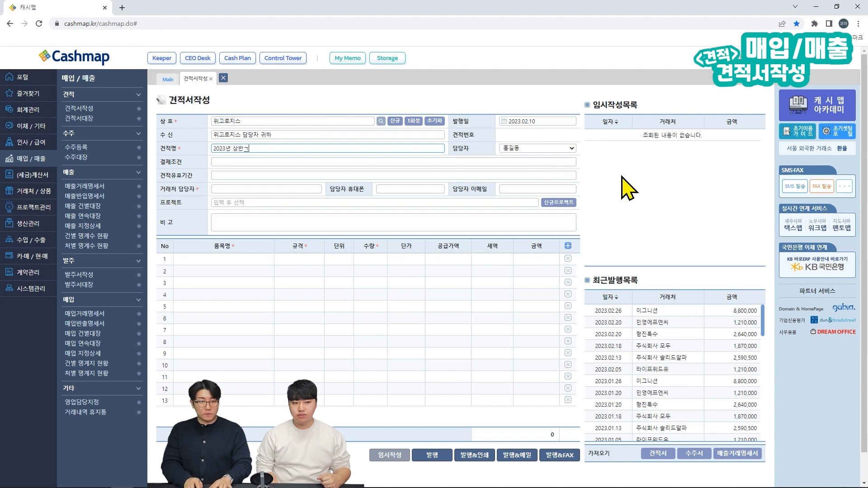
pyautogui.click(523, 161)
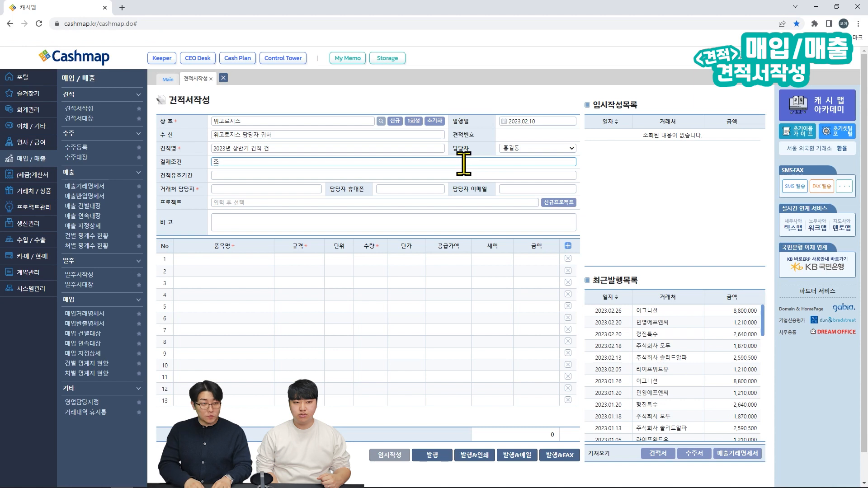
pyautogui.press('Tab')
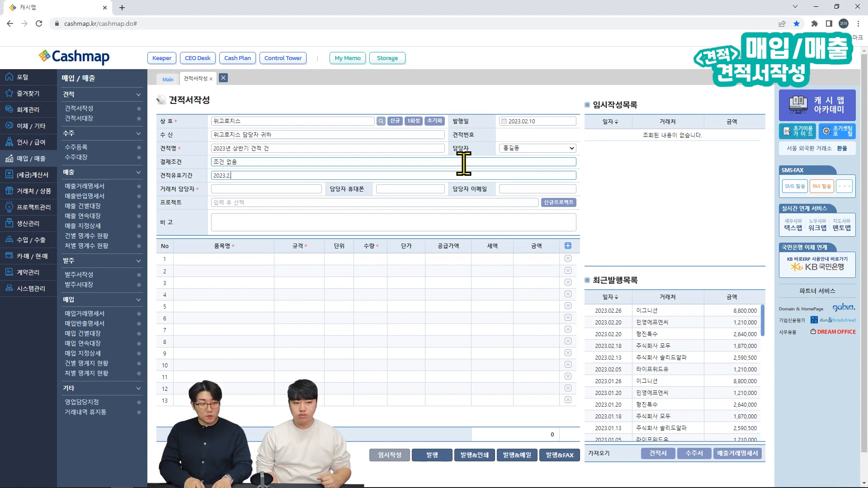
pyautogui.press('Tab')
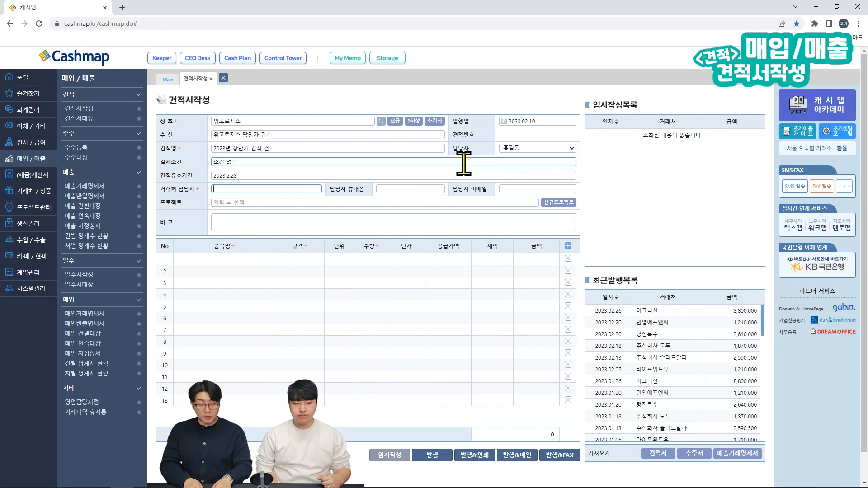
pyautogui.press('Tab')
pyautogui.write('0100')
pyautogui.press('Tab')
pyautogui.write('ㅈ')
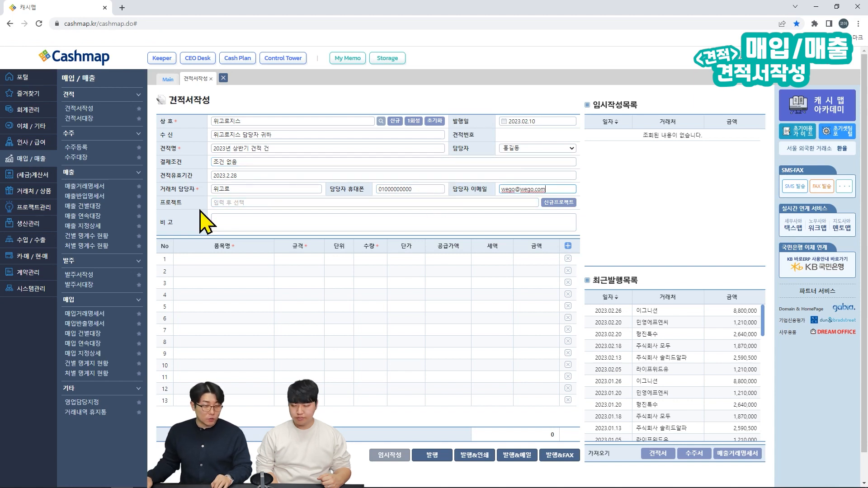
# Step: Set the quote's project to 2023년 상반기 프로모션
pyautogui.click(217, 199)
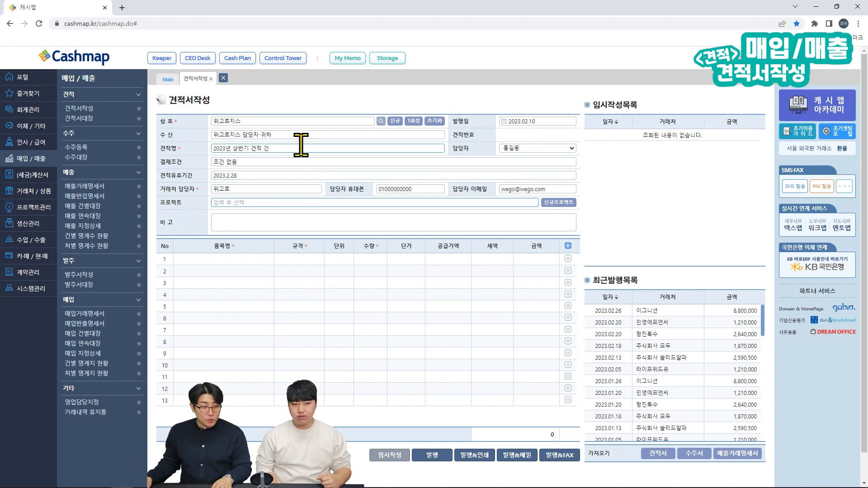
pyautogui.write('2')
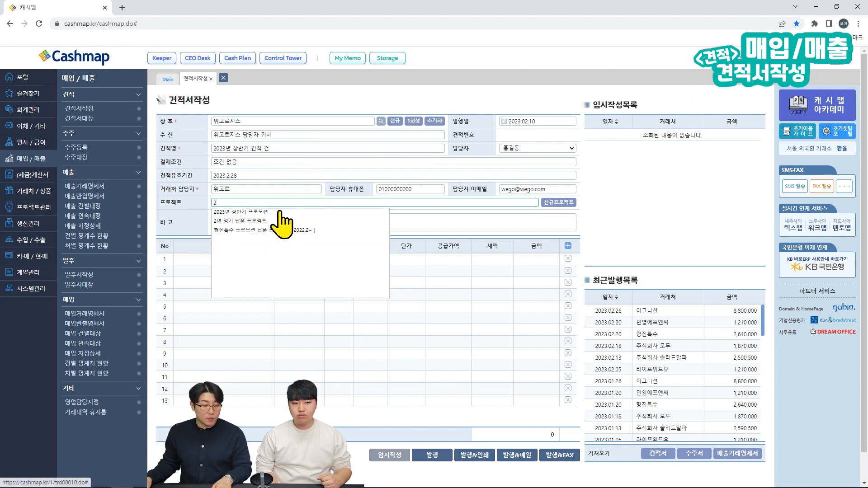
pyautogui.click(279, 212)
pyautogui.scroll(-1, 279, 211)
pyautogui.click(254, 193)
pyautogui.scroll(1, 252, 217)
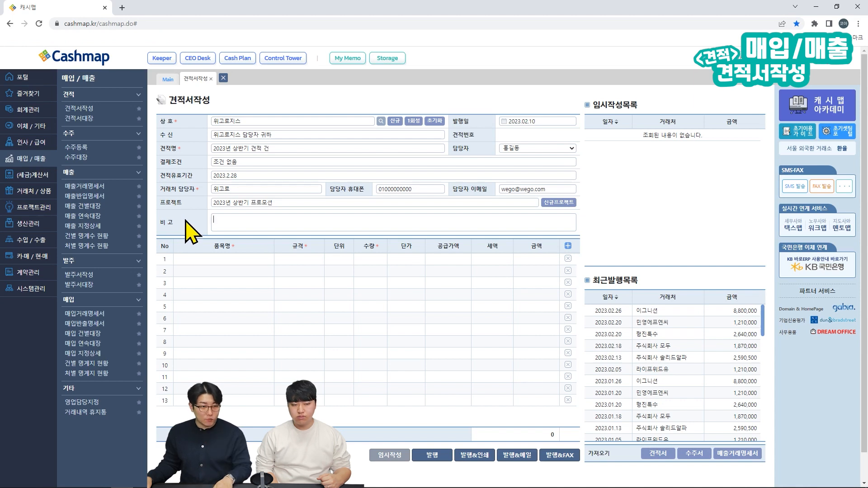
# Step: Add 오피스연필4B and 오피스연필HB as the quote's two item lines
pyautogui.click(195, 259)
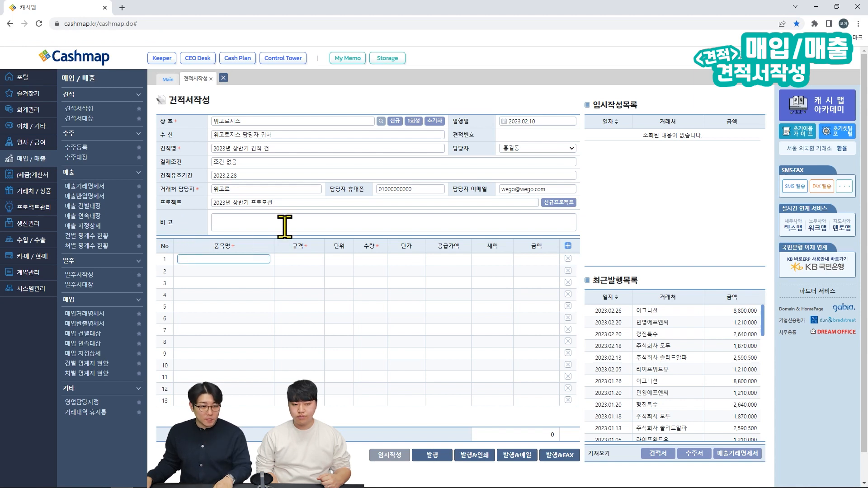
pyautogui.write('ㅇ')
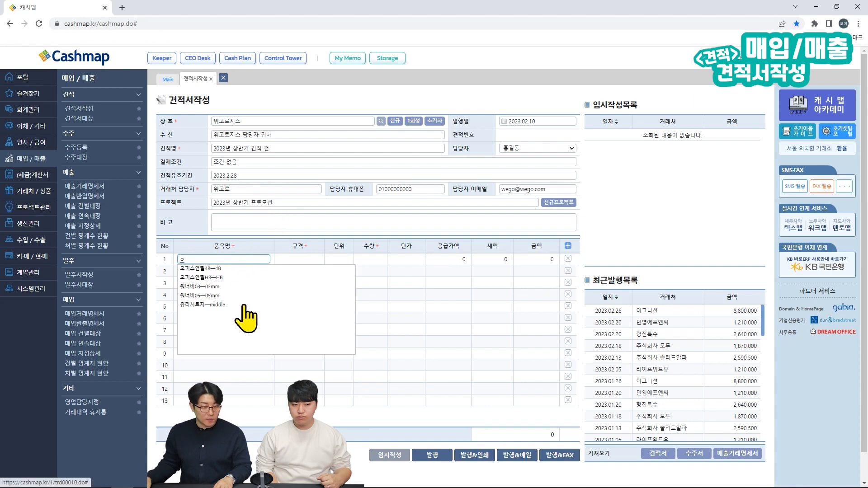
pyautogui.click(231, 269)
pyautogui.scroll(-1, 232, 270)
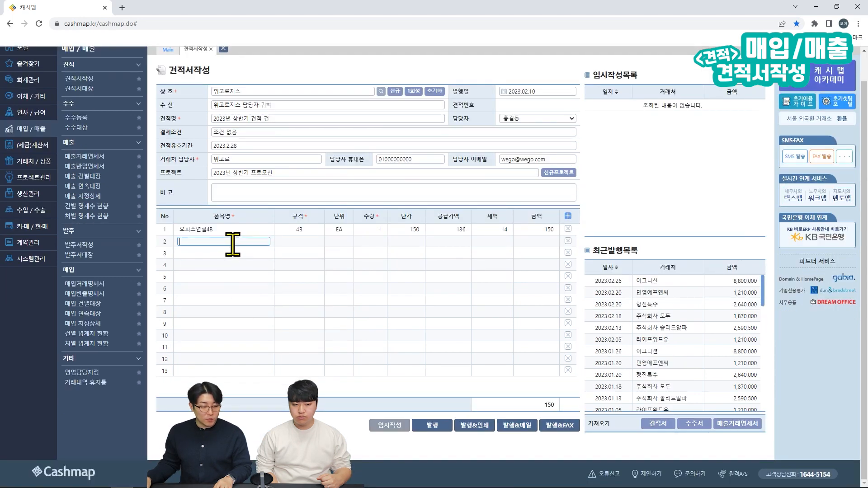
pyautogui.write('ㅇ')
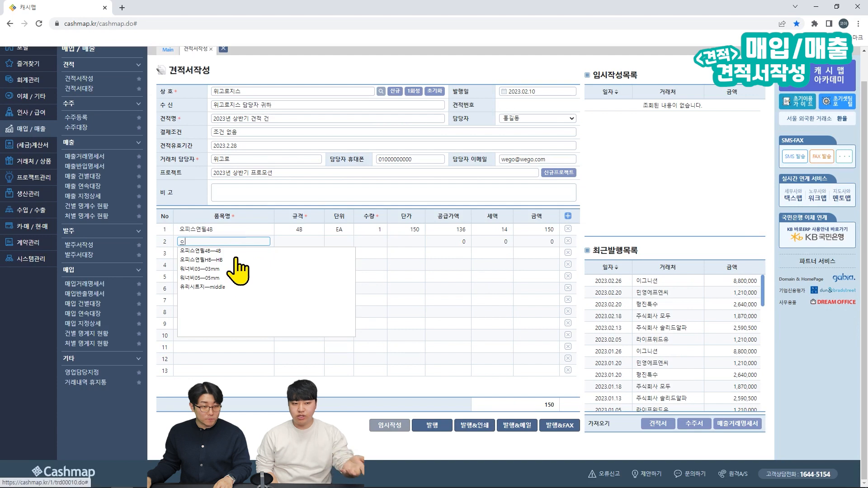
pyautogui.click(237, 275)
pyautogui.scroll(1, 203, 217)
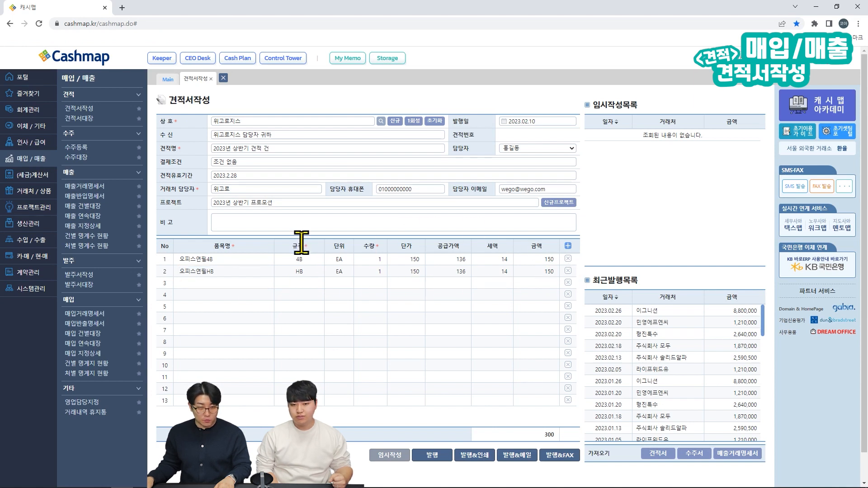
# Step: Set quantity 50 for 오피스연필4B and 100 for 오피스연필HB
pyautogui.click(372, 259)
pyautogui.write('50')
pyautogui.click(375, 270)
pyautogui.write('100')
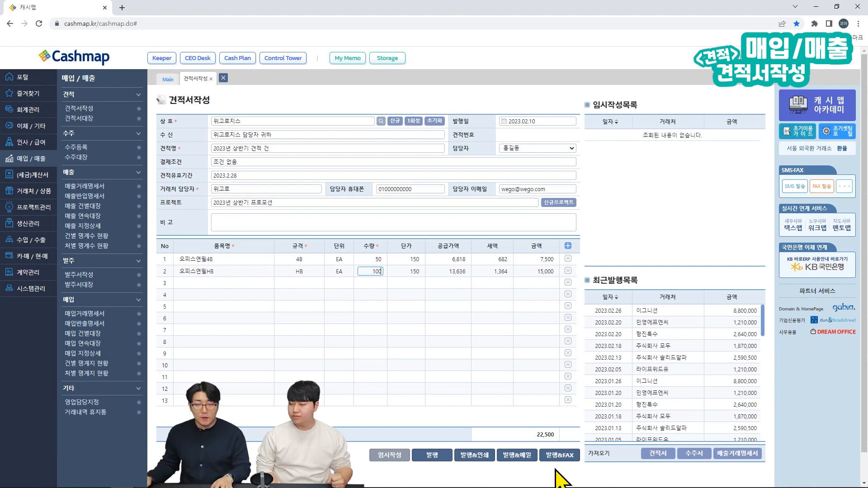
# Step: Issue and confirm the 위고로지스 quote, check its 22,500 row, then open the 매출거래명세서 ledger
pyautogui.click(451, 457)
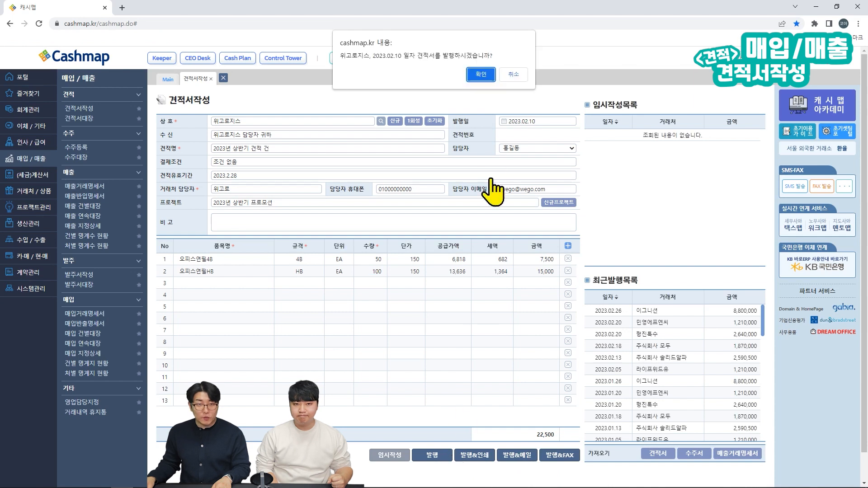
pyautogui.click(481, 76)
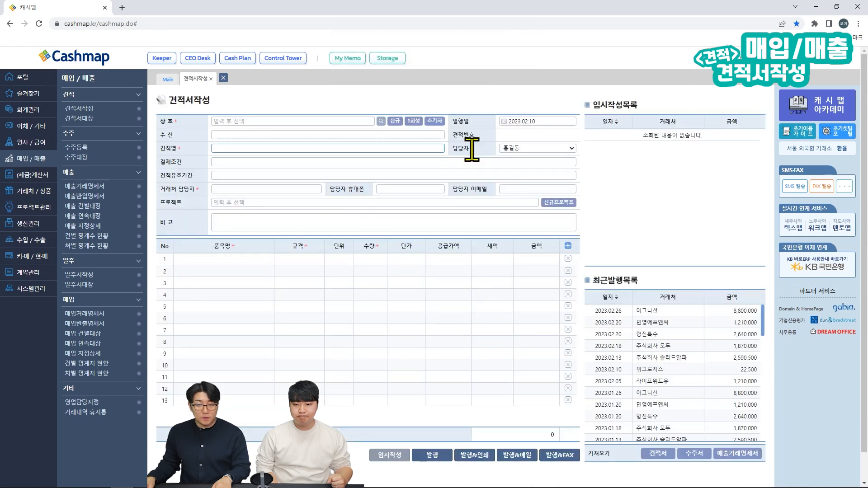
pyautogui.hotkey('ctrl', 'alt', 'd')
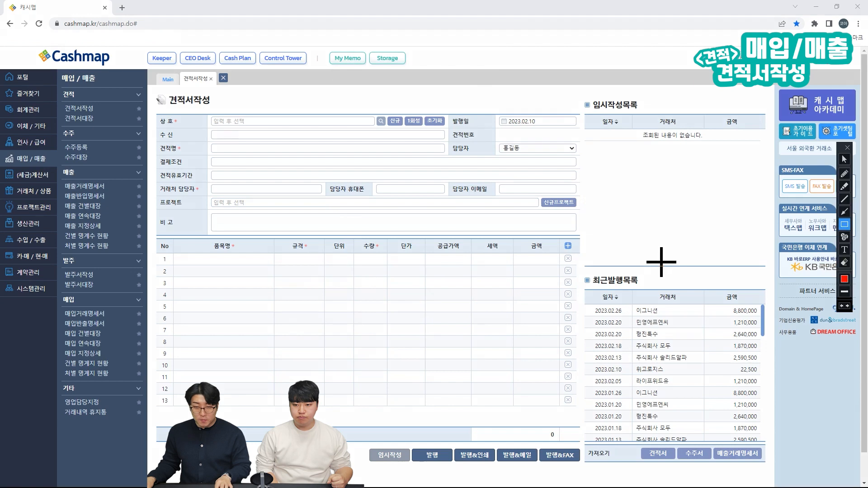
pyautogui.moveTo(583, 363)
pyautogui.mouseDown()
pyautogui.moveTo(650, 368)
pyautogui.moveTo(707, 386)
pyautogui.moveTo(765, 384)
pyautogui.moveTo(761, 377)
pyautogui.mouseUp()
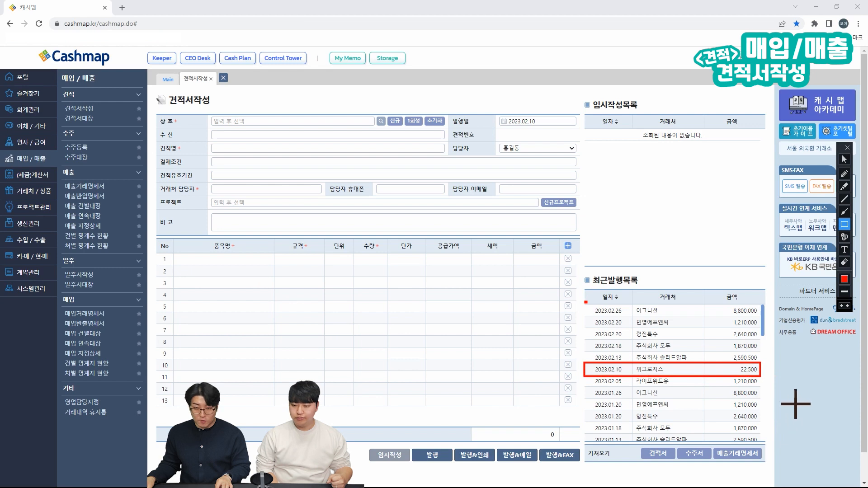
pyautogui.press('Escape')
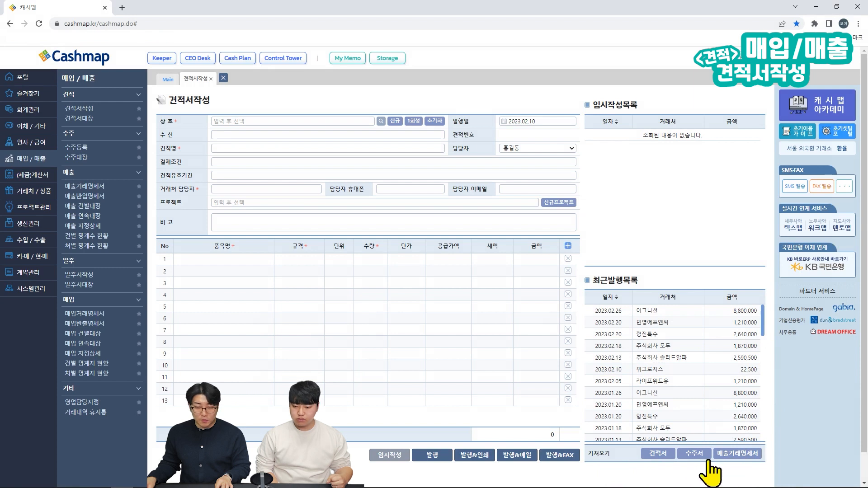
pyautogui.click(737, 454)
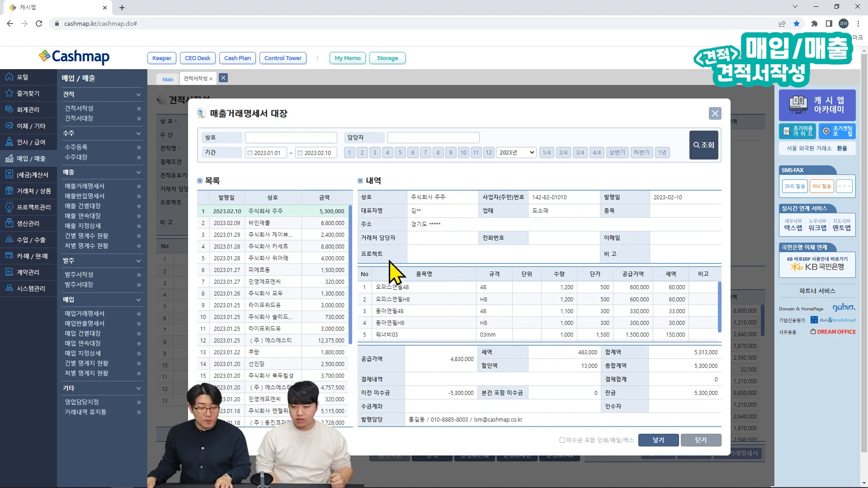
# Step: Insert the chosen sales statement's items from the 매출거래명세서 대장 dialog
pyautogui.click(654, 441)
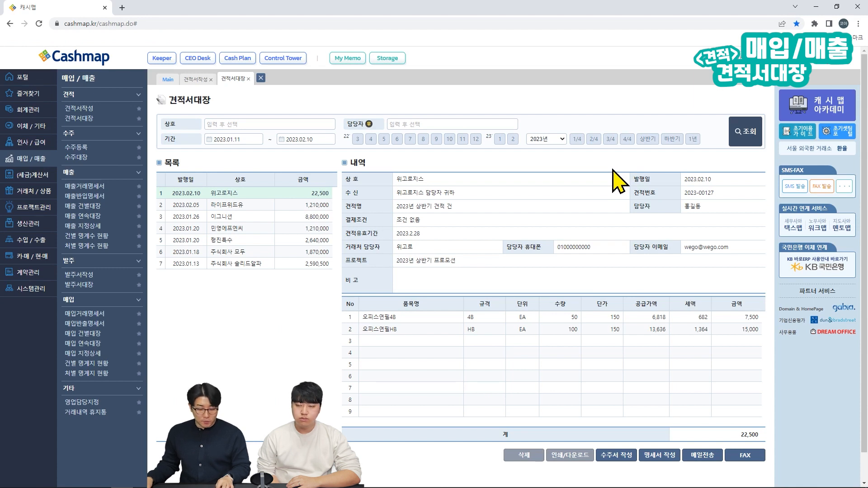
# Step: Highlight the quote ledger's header and list of issued quotes
pyautogui.hotkey('ctrl', 'alt', 'g')
pyautogui.moveTo(338, 115); pyautogui.dragTo(518, 131)
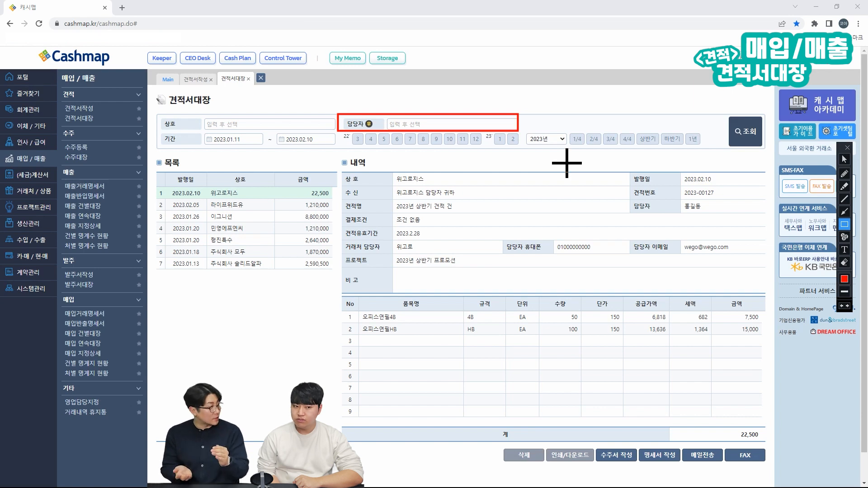
pyautogui.press('Escape')
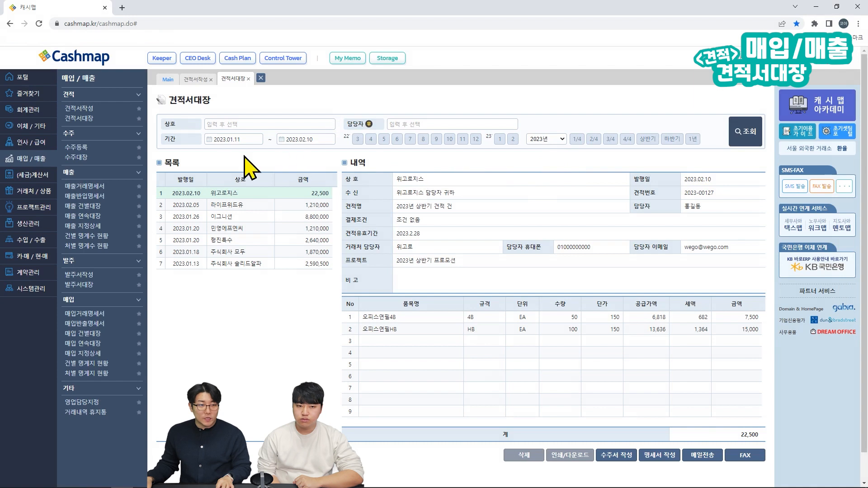
pyautogui.hotkey('ctrl', 'shift', 'd')
pyautogui.moveTo(159, 165)
pyautogui.mouseDown()
pyautogui.moveTo(306, 343)
pyautogui.moveTo(341, 349)
pyautogui.moveTo(338, 356)
pyautogui.mouseUp()
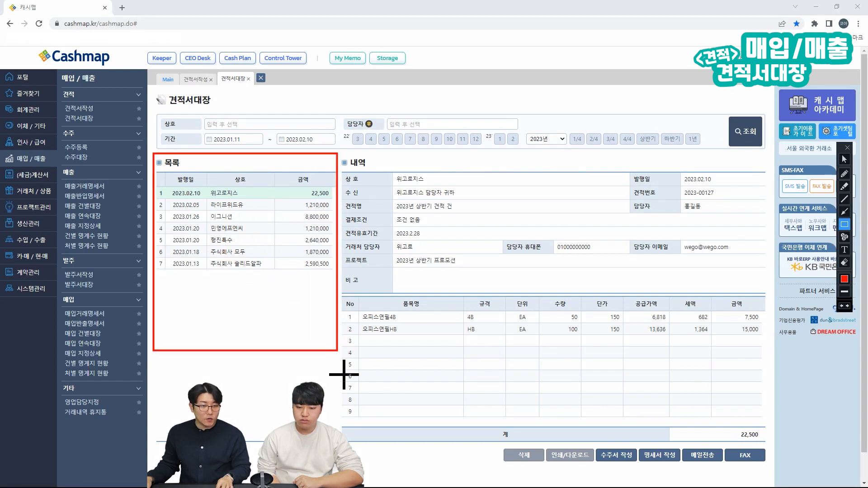
pyautogui.press('Escape')
# Step: View the 라이프위드유 and 이그니션 quotes, ending on 라이프위드유's details
pyautogui.click(303, 206)
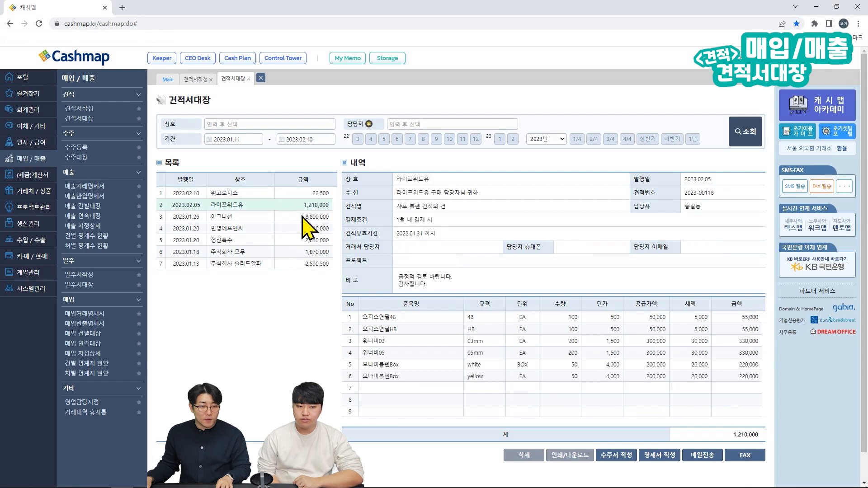
pyautogui.click(304, 218)
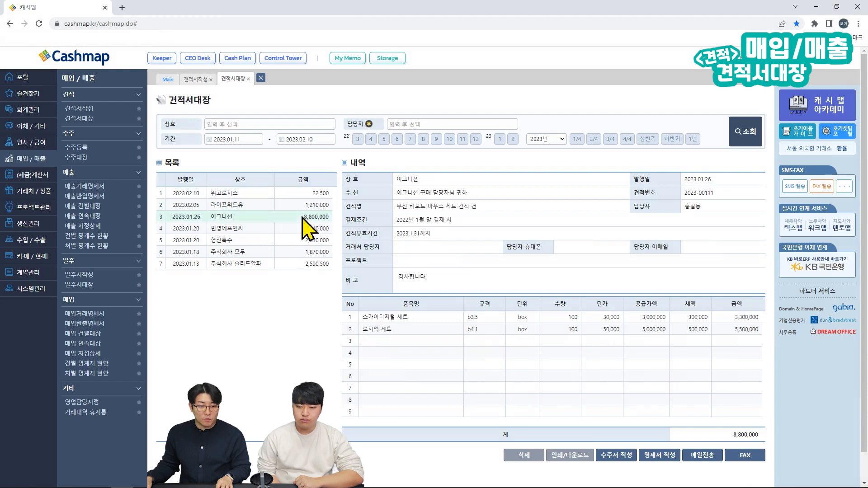
pyautogui.click(303, 206)
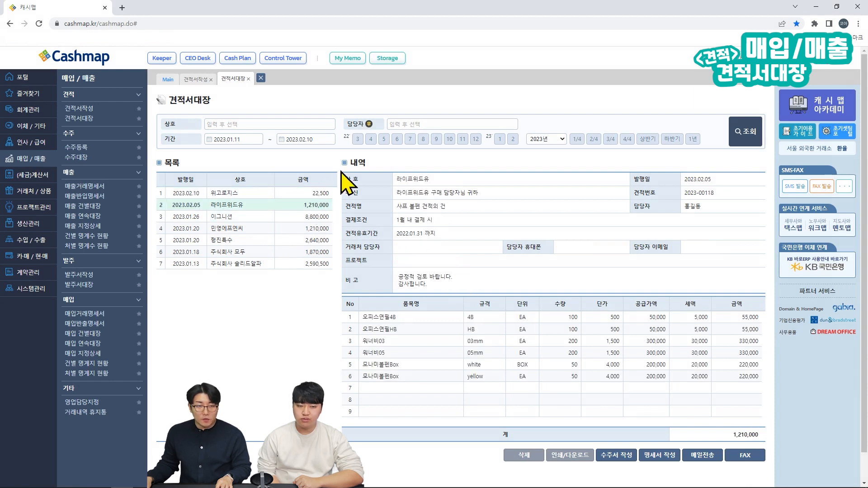
pyautogui.hotkey('ctrl', 'alt', 'd')
pyautogui.moveTo(340, 154)
pyautogui.mouseDown()
pyautogui.moveTo(607, 365)
pyautogui.moveTo(787, 461)
pyautogui.moveTo(769, 444)
pyautogui.mouseUp()
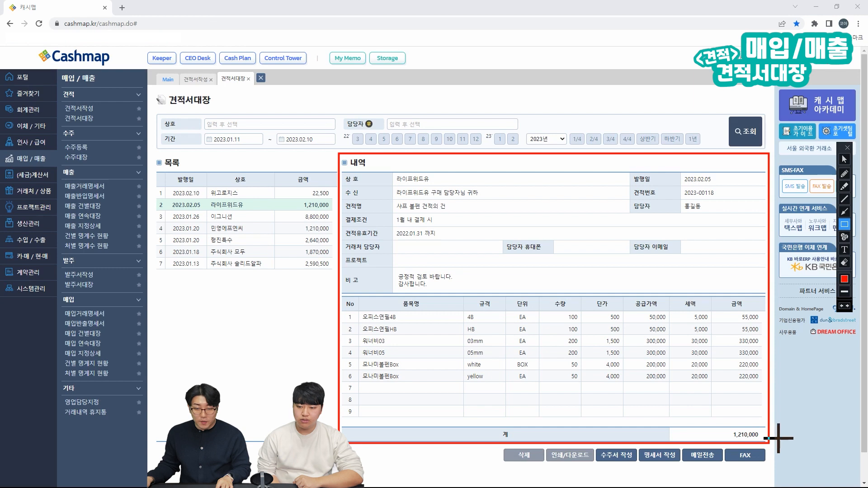
pyautogui.hotkey('ctrl', 'alt', 'd')
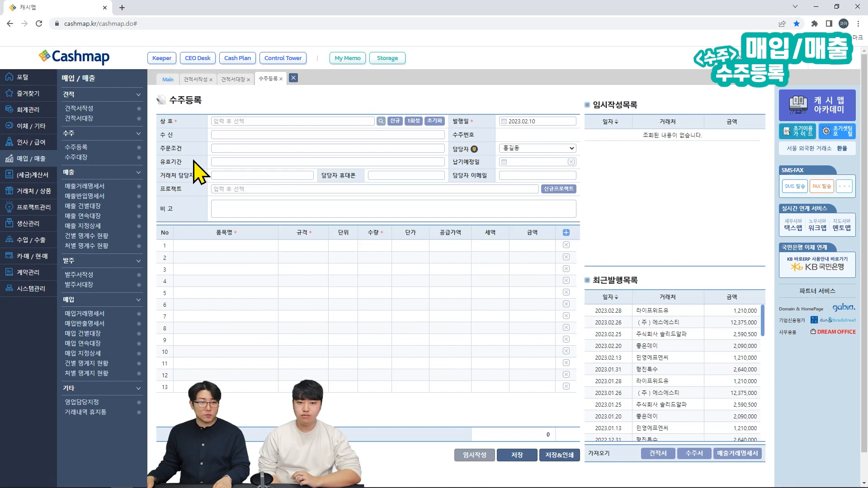
# Step: Pick customer 이그니션, addressee '이그니션 담당자 귀하', conditions 없음 and validity 2023년 2월
pyautogui.click(227, 120)
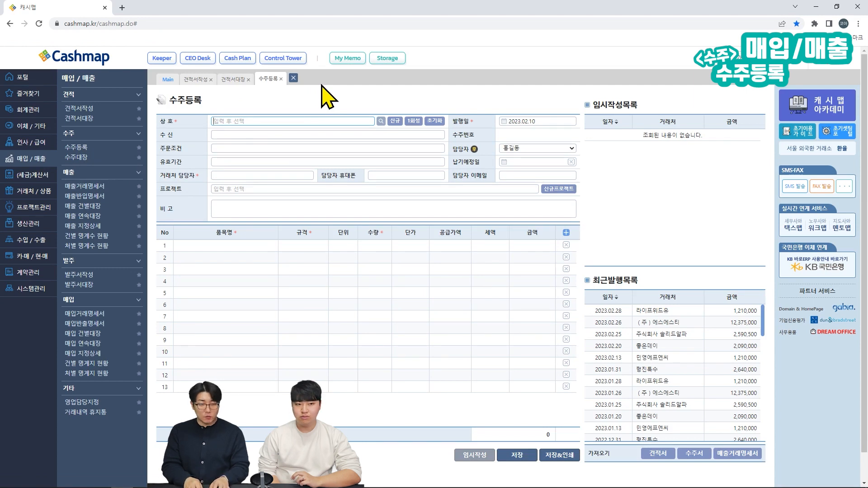
pyautogui.write('ㅇ')
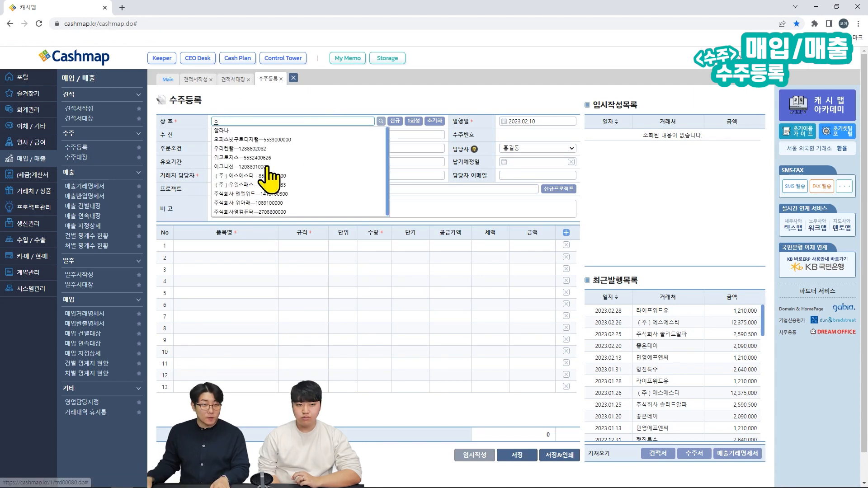
pyautogui.click(245, 167)
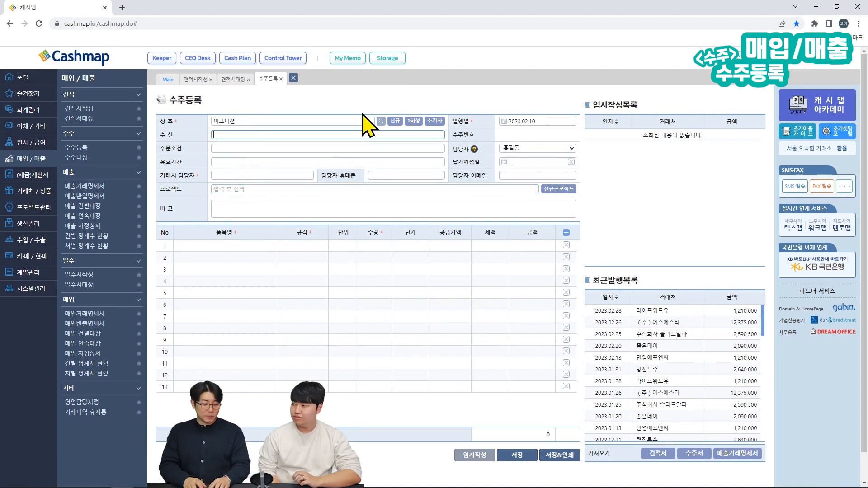
pyautogui.write('이그니션 담당자 귀하')
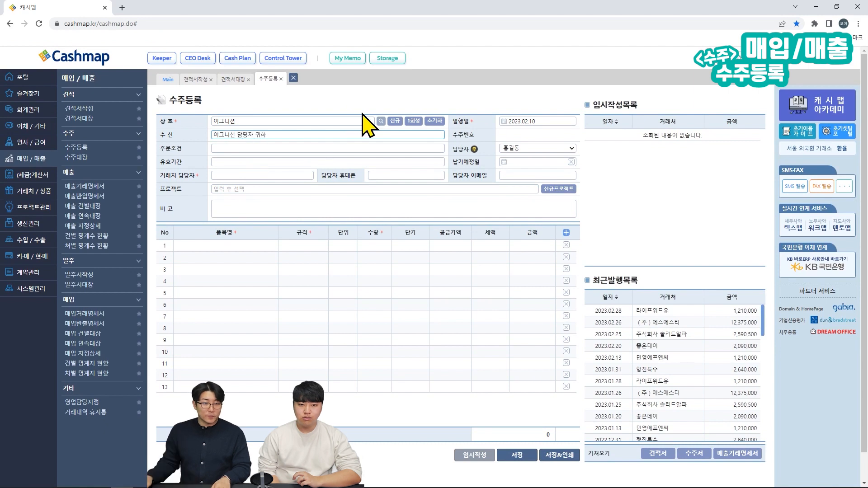
pyautogui.click(340, 148)
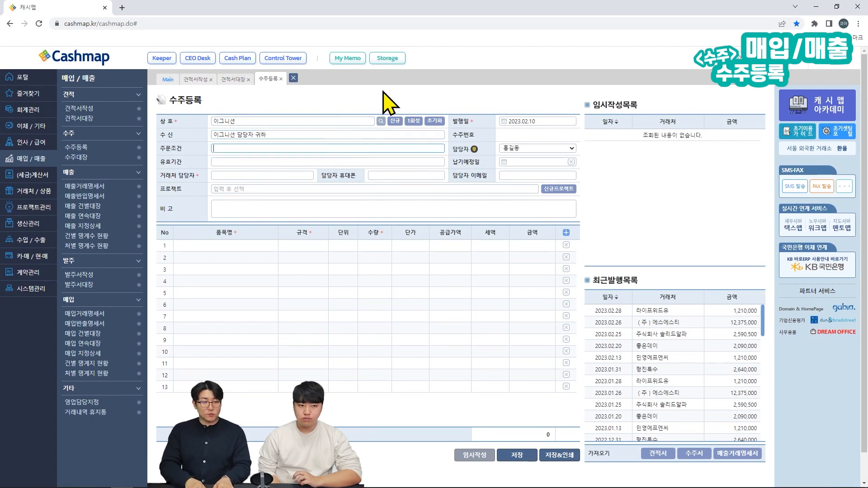
pyautogui.write('없음')
pyautogui.click(339, 161)
pyautogui.write('2023')
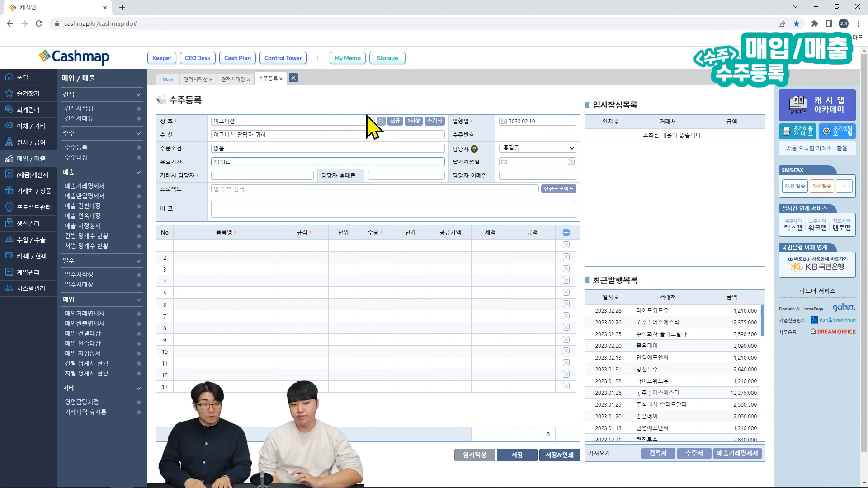
pyautogui.write('년 2월 28일 까지')
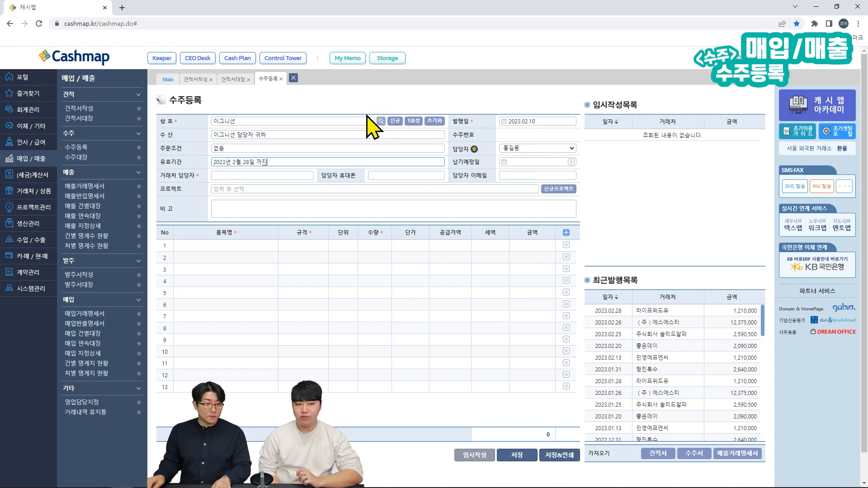
# Step: Enter the contact person and phone number, and set project 2년 정기 납품 프로젝트
pyautogui.click(289, 175)
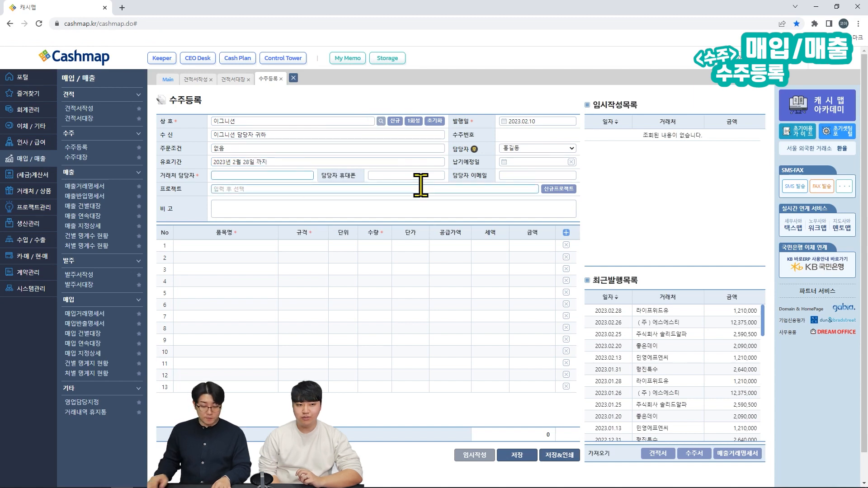
pyautogui.write('김이그')
pyautogui.press('Tab')
pyautogui.write('01000000000')
pyautogui.press('Tab')
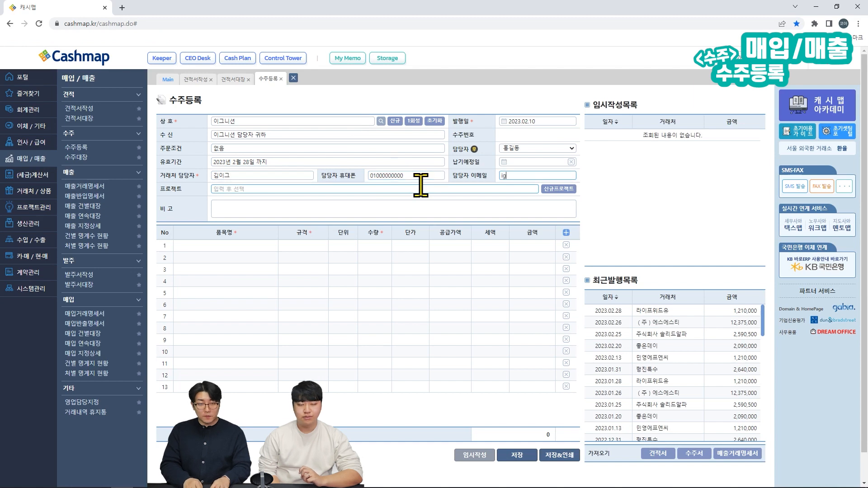
pyautogui.press('Tab')
pyautogui.write('2')
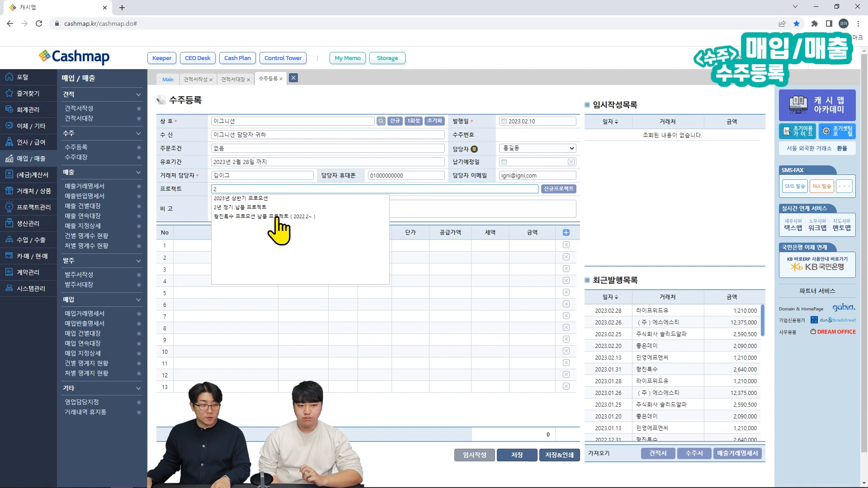
pyautogui.click(266, 208)
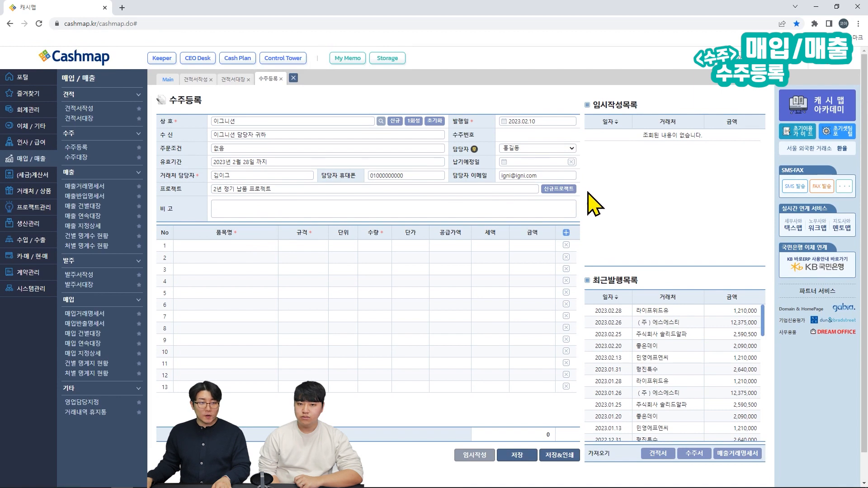
# Step: Add 로지텍 세트 and 로지텍블루투스키보드 as the order's two items
pyautogui.click(255, 245)
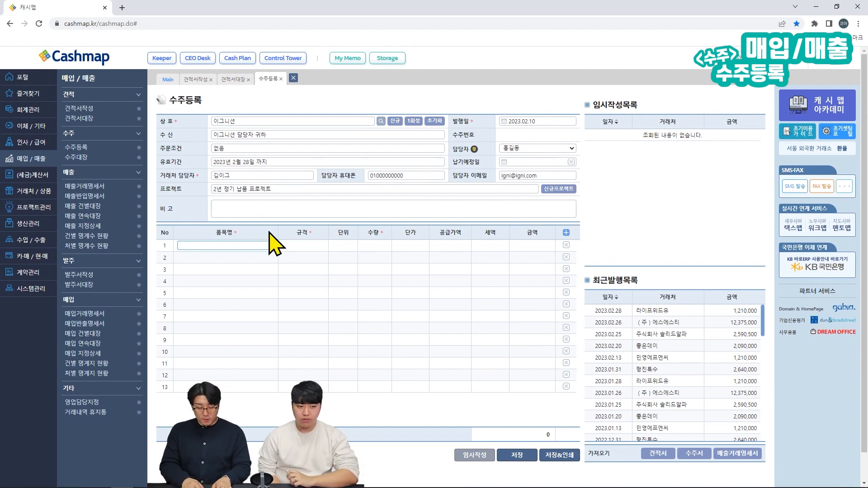
pyautogui.write('ㄹ')
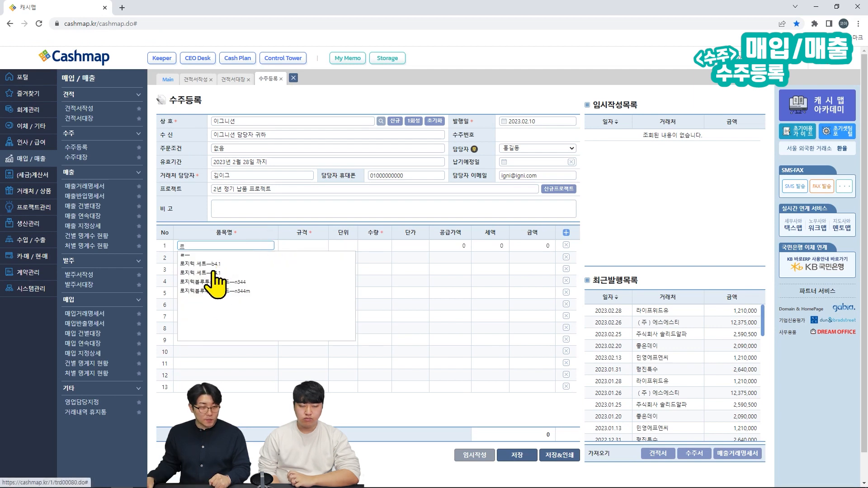
pyautogui.click(215, 277)
pyautogui.click(226, 228)
pyautogui.write('ㄹ')
pyautogui.click(232, 273)
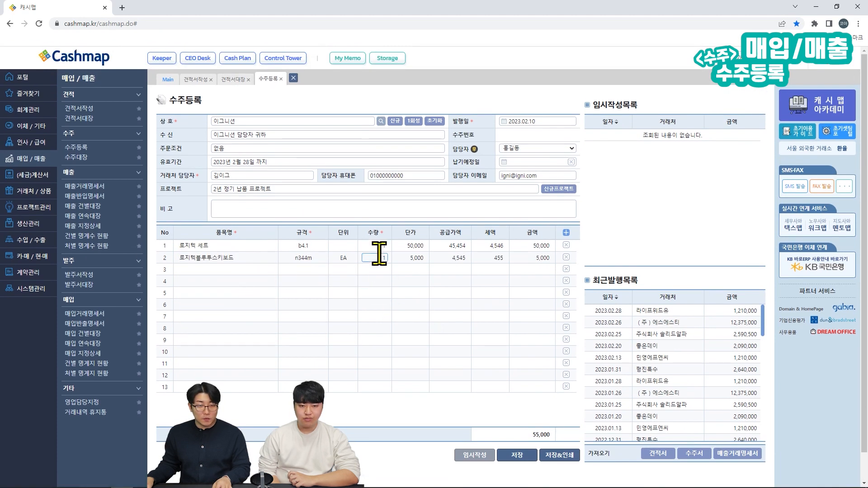
# Step: Set quantities 30 and 50 and unit prices 40,000 and 6,000
pyautogui.click(415, 270)
pyautogui.click(375, 246)
pyautogui.write('30')
pyautogui.click(373, 258)
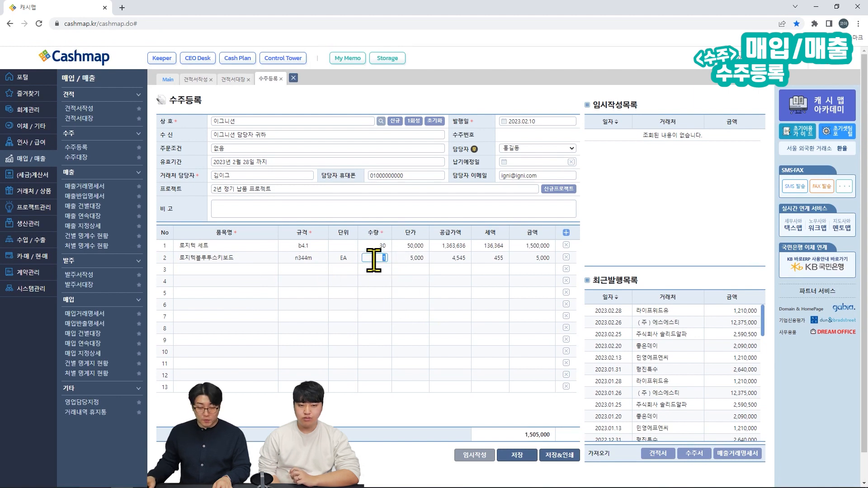
pyautogui.write('50')
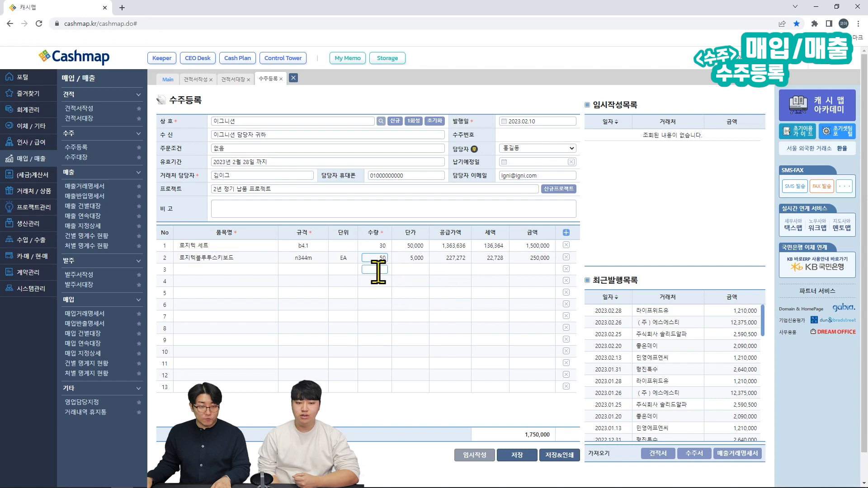
pyautogui.write('40000')
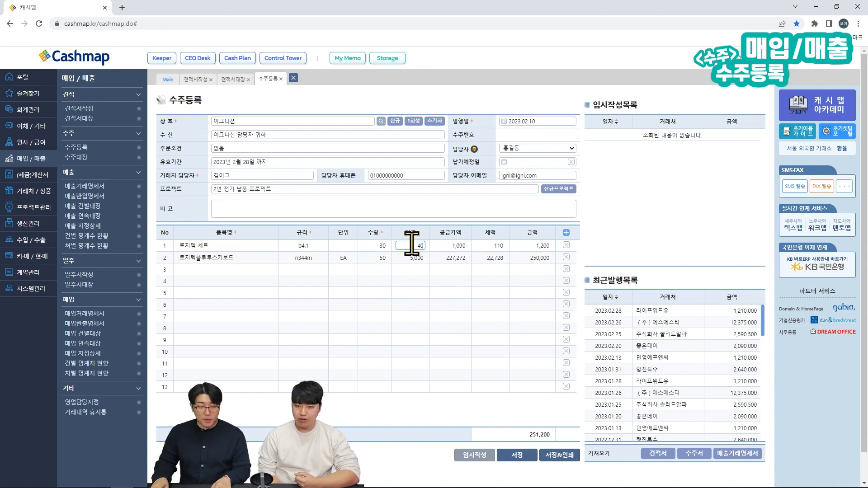
pyautogui.click(406, 257)
pyautogui.write('6000')
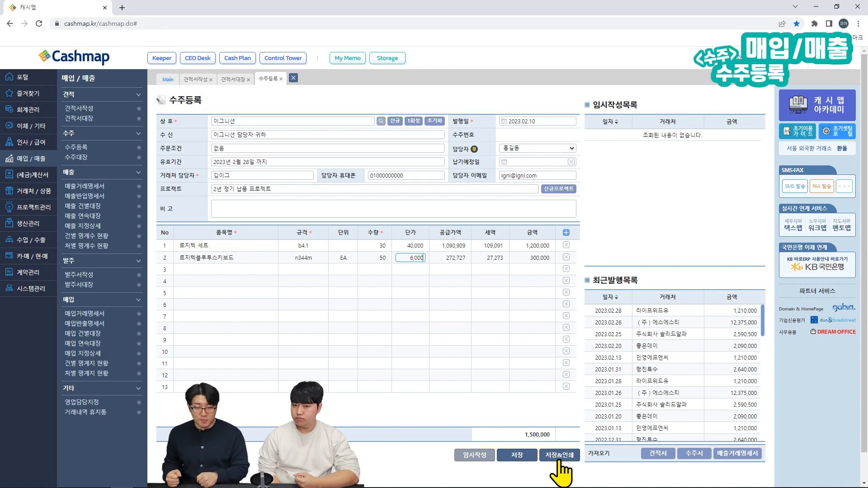
# Step: Save and confirm the 1,500,000 order, highlighting it in the recent list
pyautogui.click(521, 457)
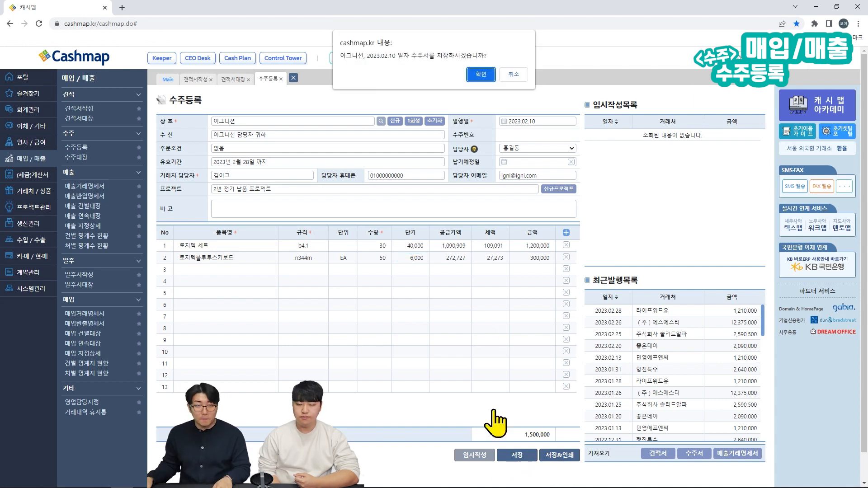
pyautogui.click(482, 75)
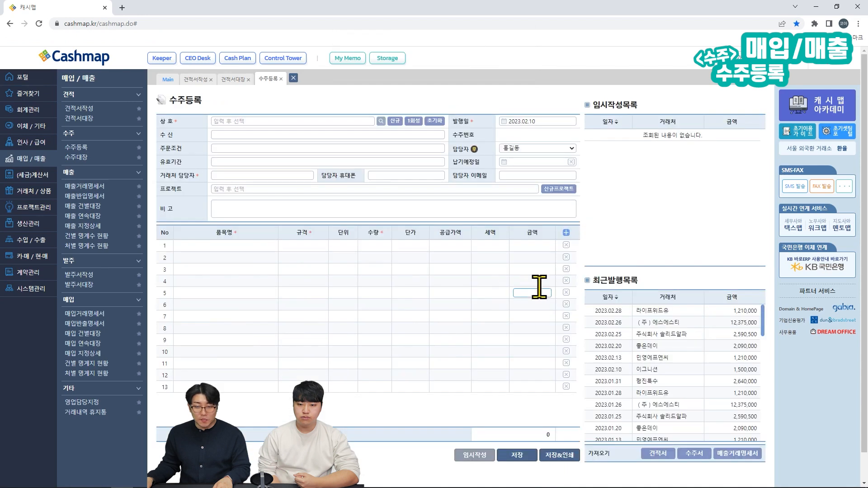
pyautogui.hotkey('ctrl', 'alt', 'd')
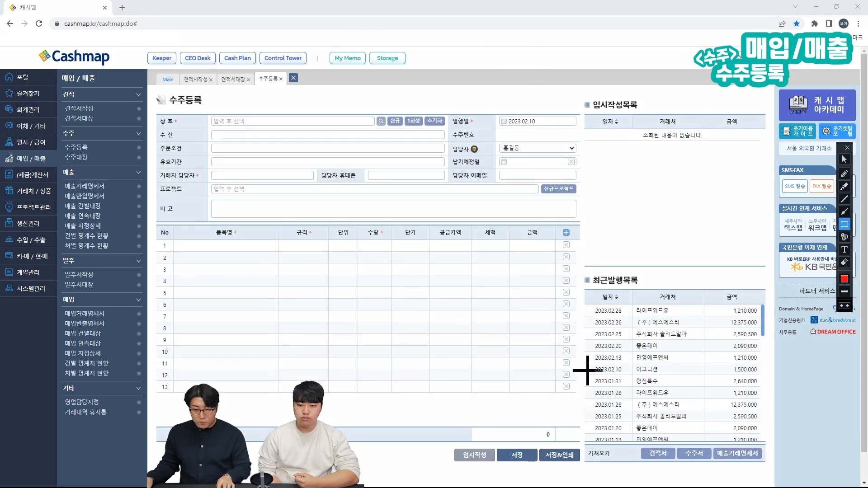
pyautogui.moveTo(588, 362); pyautogui.dragTo(761, 376)
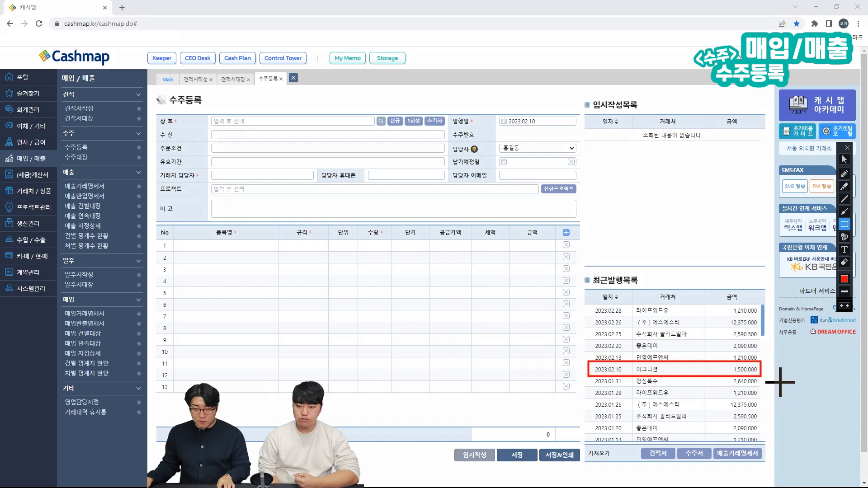
pyautogui.hotkey('ctrl', 'alt', 'd')
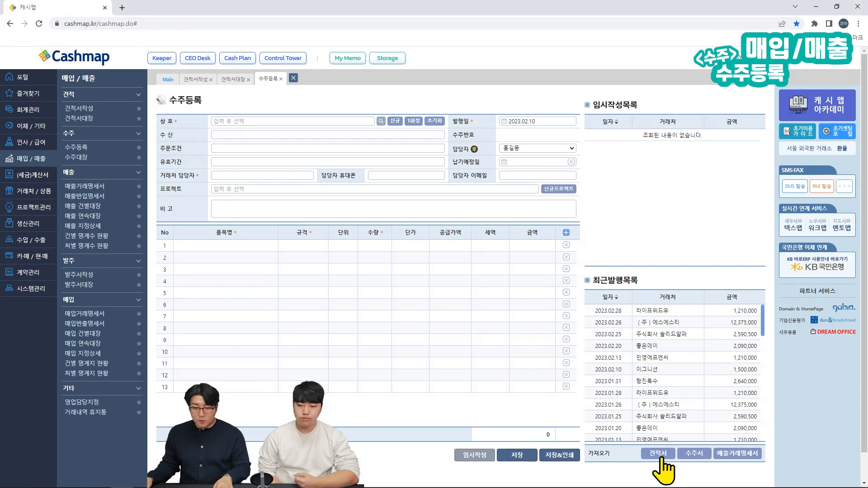
# Step: Copy the 2023.01.26 주식회사 모두 statement's items into the order and open 수주대장
pyautogui.click(725, 459)
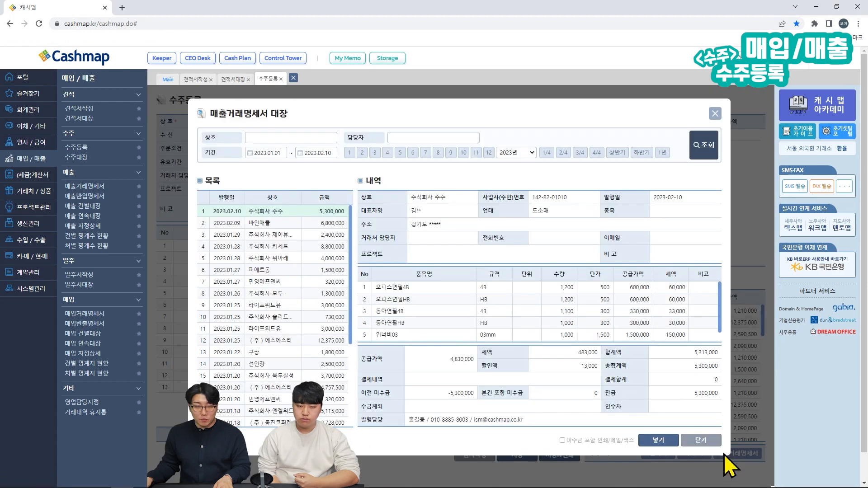
pyautogui.click(306, 293)
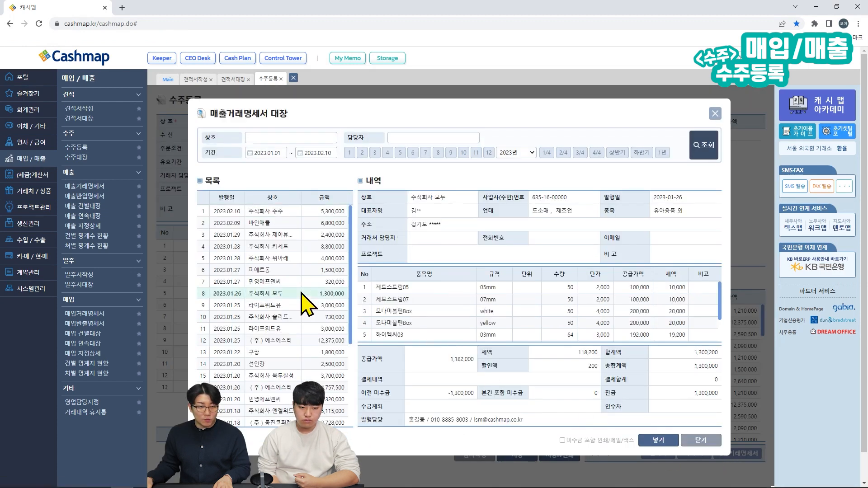
pyautogui.click(660, 440)
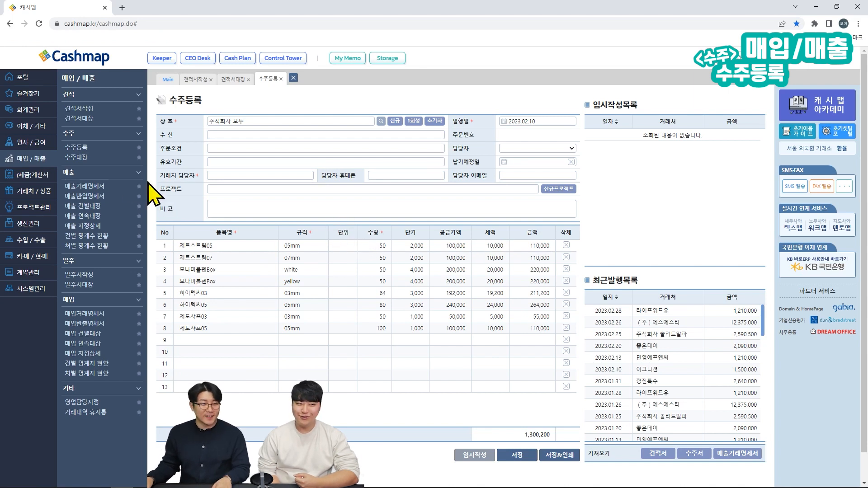
pyautogui.click(77, 157)
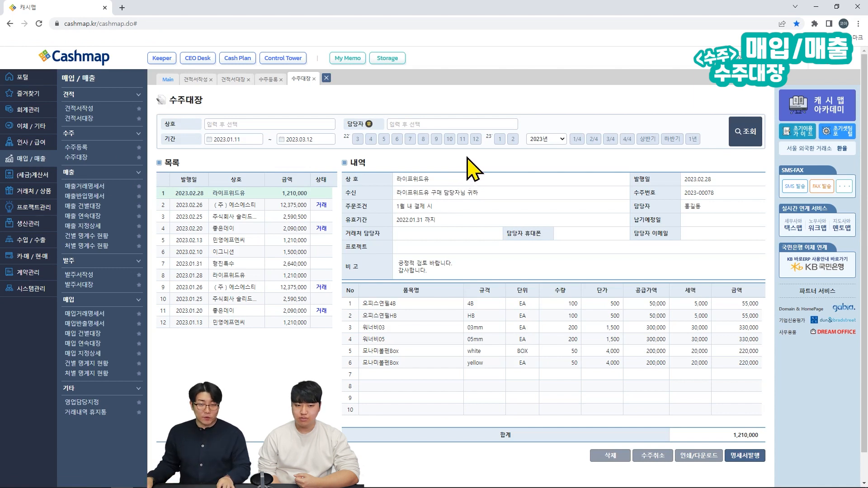
# Step: Browse the 2023.02.25, 민영에프엔씨 and 좋은데이 orders, ending on 2023.02.13 민영에프엔씨
pyautogui.hotkey('ctrl', 'alt', 'd')
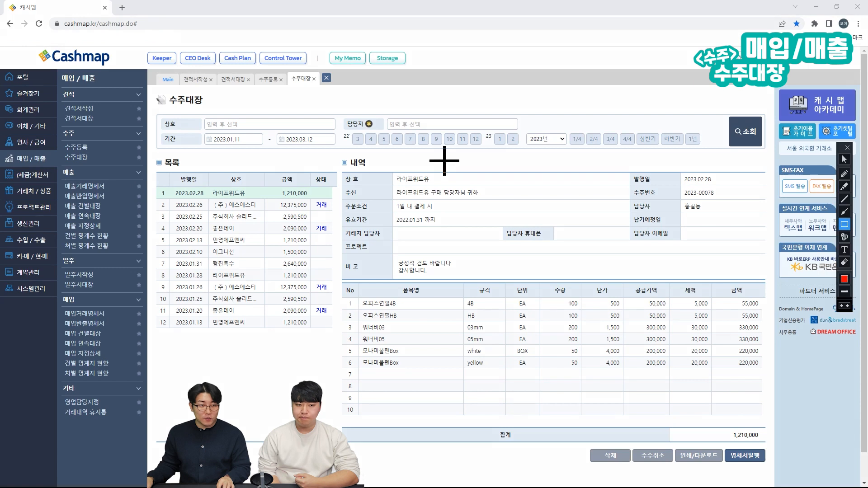
pyautogui.moveTo(153, 158); pyautogui.dragTo(339, 336)
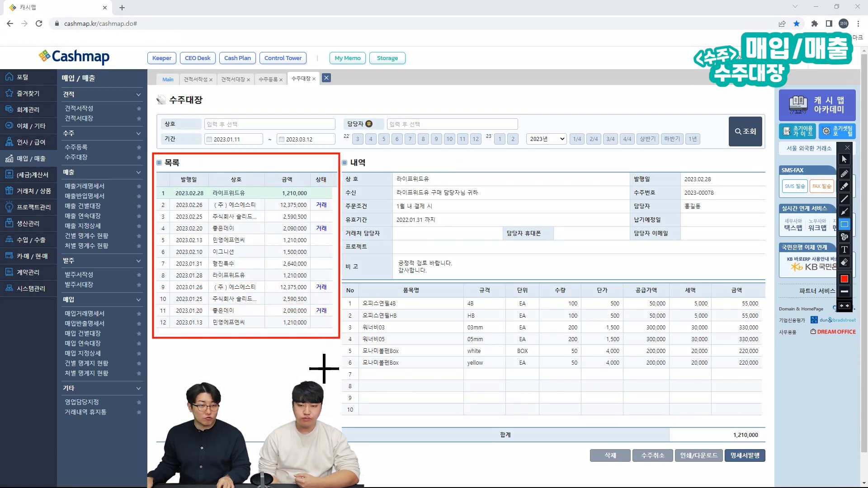
pyautogui.hotkey('ctrl', 'alt', 'd')
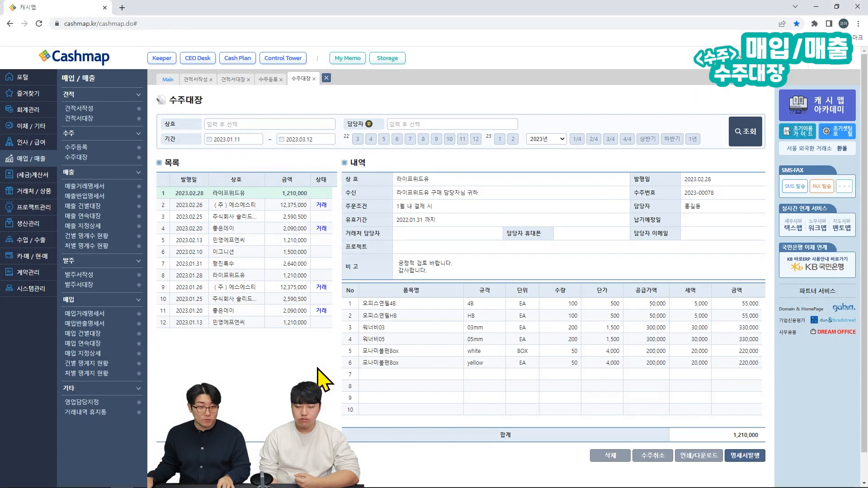
pyautogui.click(311, 217)
pyautogui.click(310, 240)
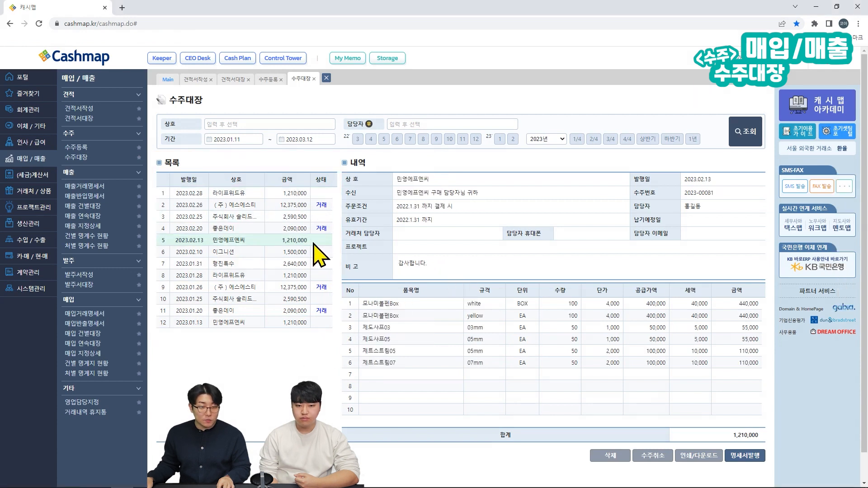
pyautogui.hotkey('ctrl', 'alt', 'd')
pyautogui.moveTo(336, 151)
pyautogui.mouseDown()
pyautogui.moveTo(485, 304)
pyautogui.moveTo(706, 429)
pyautogui.moveTo(771, 442)
pyautogui.moveTo(762, 444)
pyautogui.mouseUp()
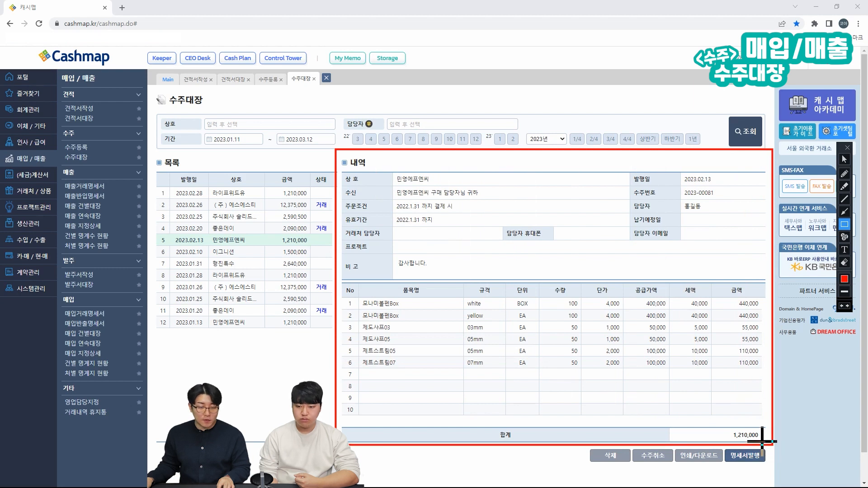
pyautogui.hotkey('ctrl', 'alt', 'd')
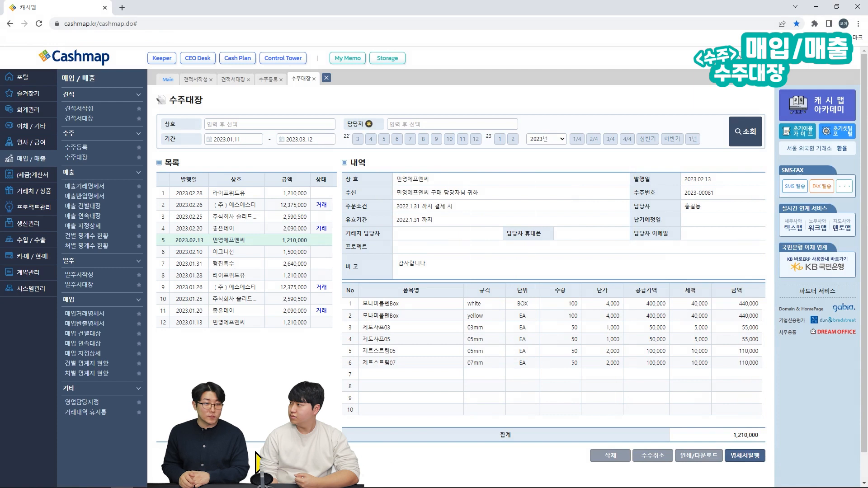
pyautogui.click(322, 228)
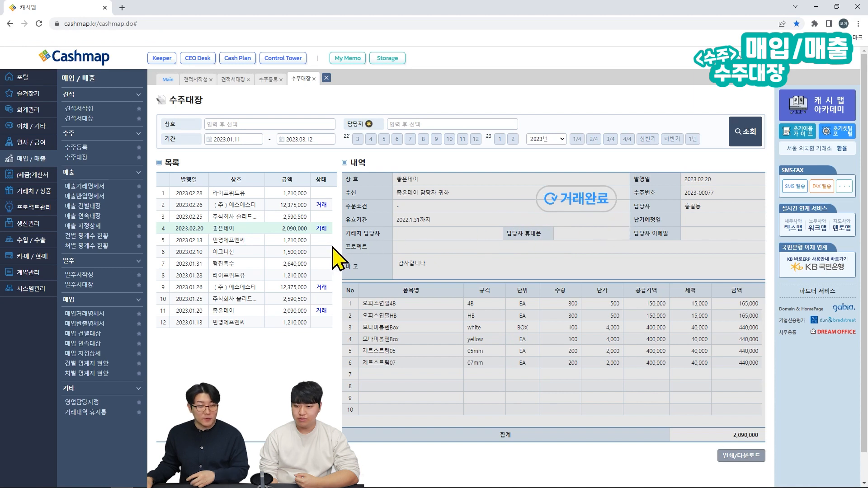
pyautogui.click(326, 243)
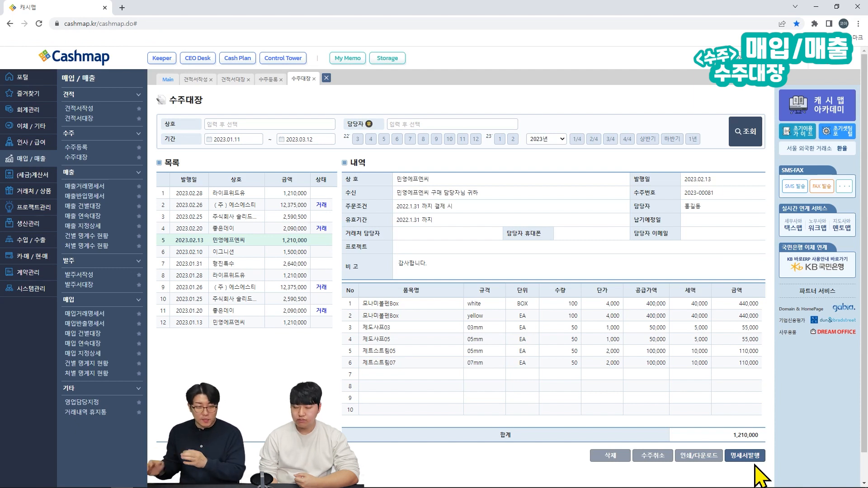
# Step: Start a sales statement from the 2023.02.10 이그니션 order, prefilled with its two items totalling 1,500,000
pyautogui.click(310, 254)
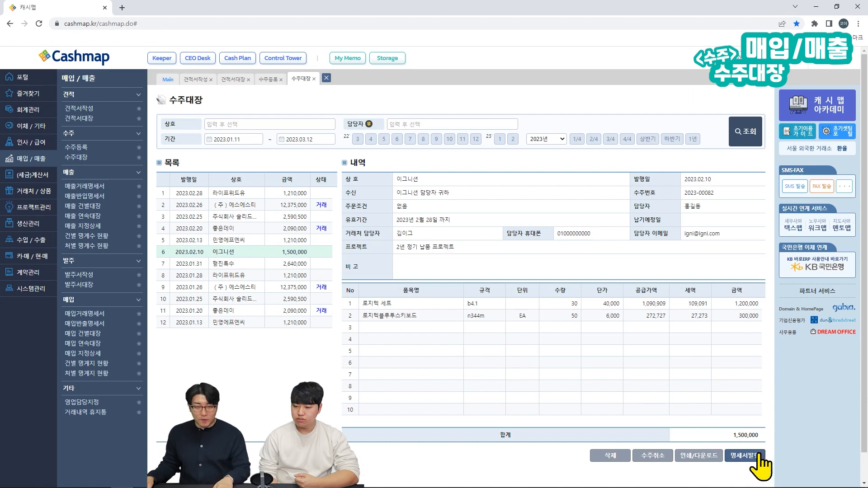
pyautogui.click(761, 456)
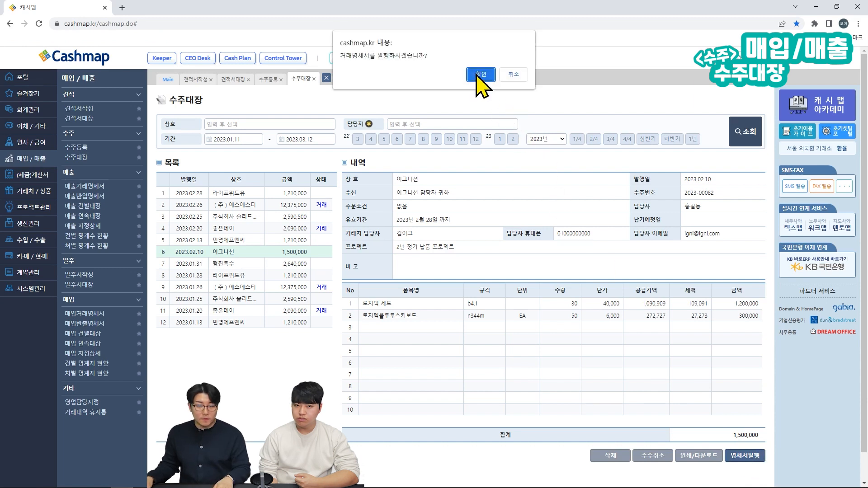
pyautogui.click(480, 74)
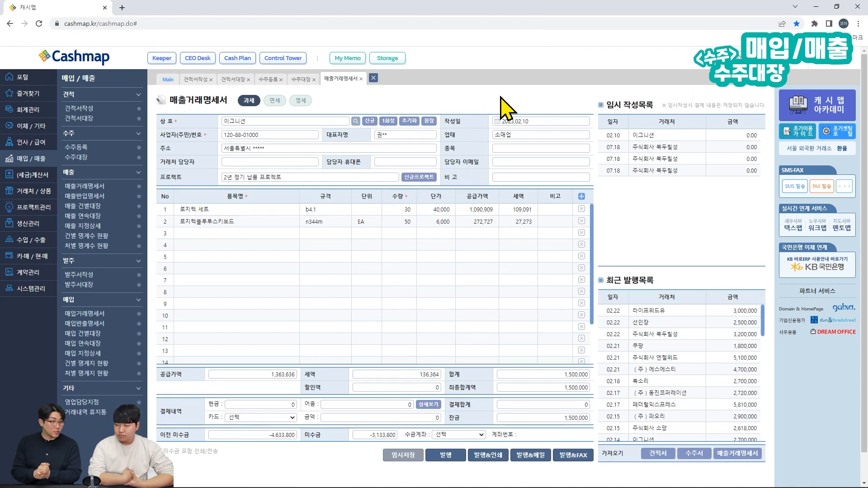
# Step: Enter a 50,000 discount in 할인액, bringing the 이그니션 statement total to 1,450,000
pyautogui.hotkey('ctrl', 'alt', 'd')
pyautogui.moveTo(148, 112)
pyautogui.mouseDown()
pyautogui.moveTo(199, 139)
pyautogui.moveTo(598, 234)
pyautogui.mouseUp()
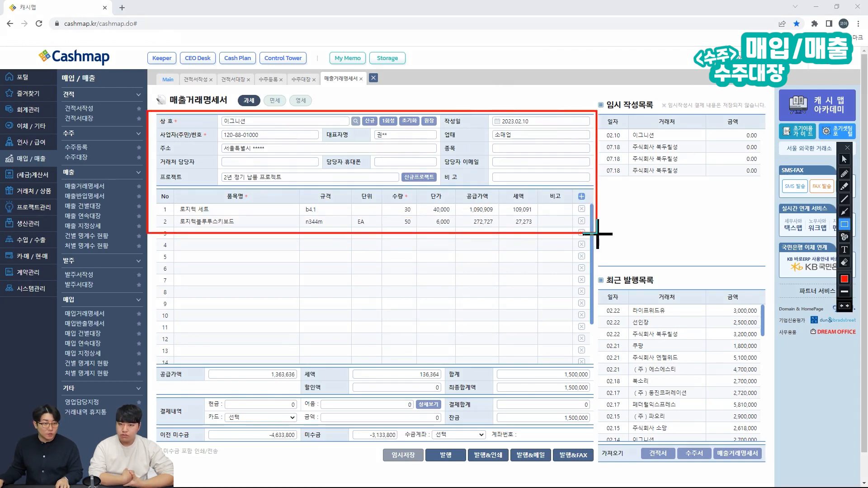
pyautogui.press('Escape')
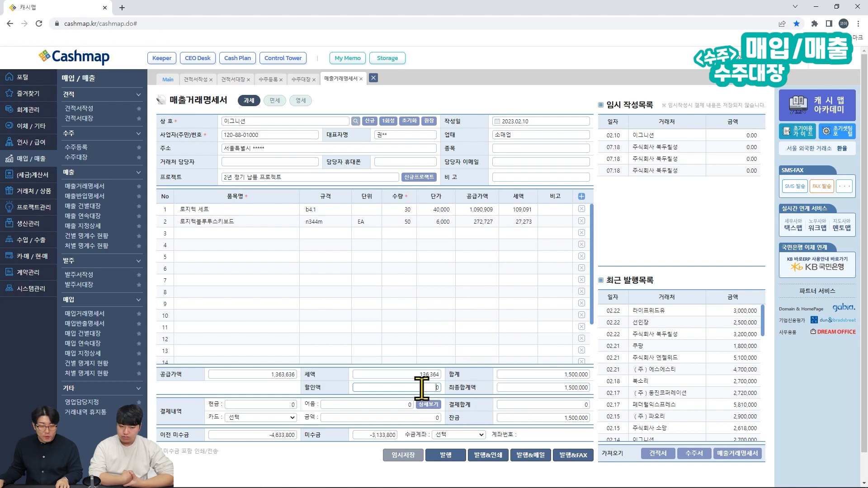
pyautogui.write('0')
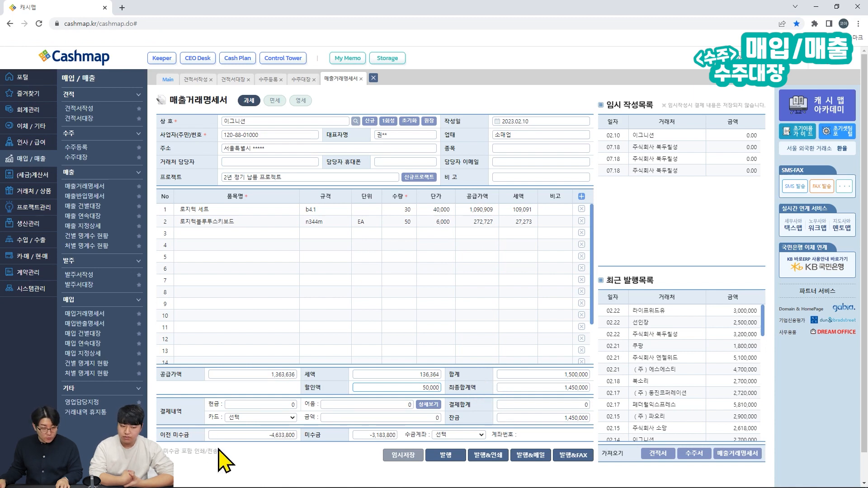
# Step: Issue the discounted 이그니션 statement and bring up the 수주대장 order ledger
pyautogui.click(446, 457)
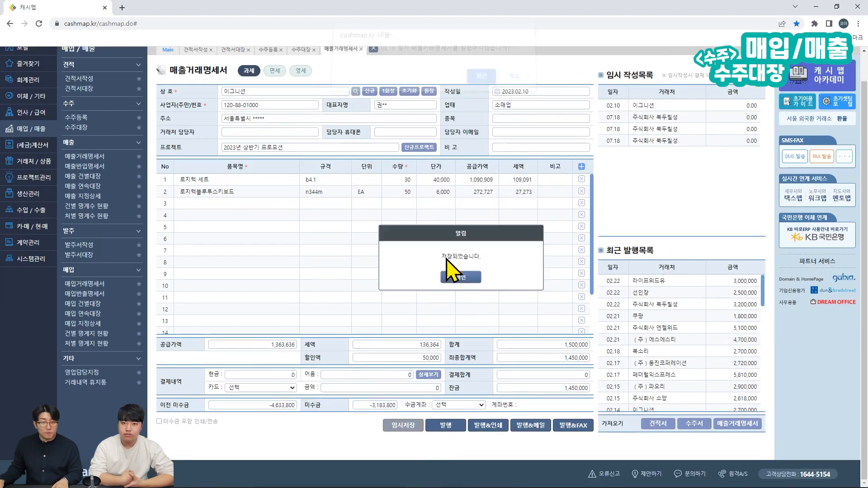
pyautogui.click(473, 277)
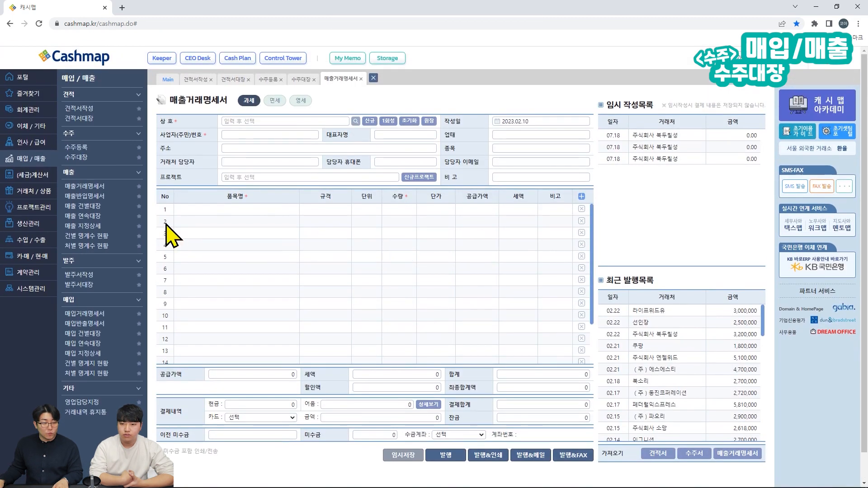
pyautogui.click(86, 157)
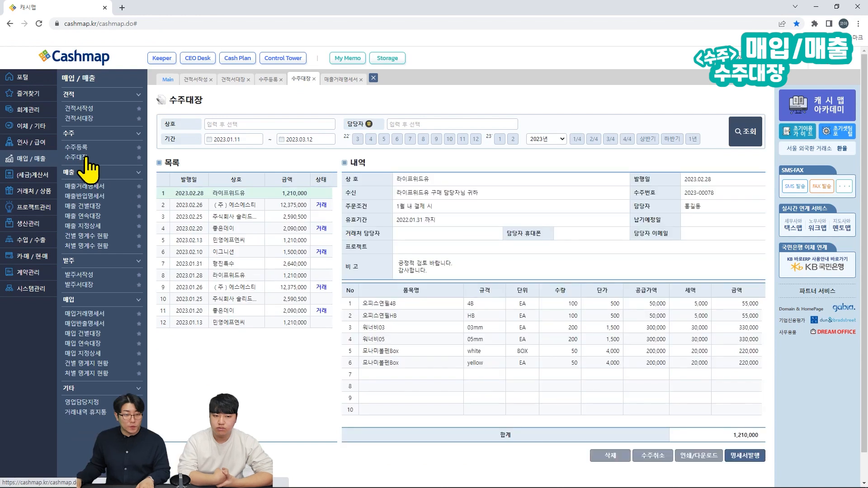
# Step: View the 2023.02.10 이그니션 order in 수주대장, then return to a blank 매출거래명세서 form
pyautogui.click(253, 253)
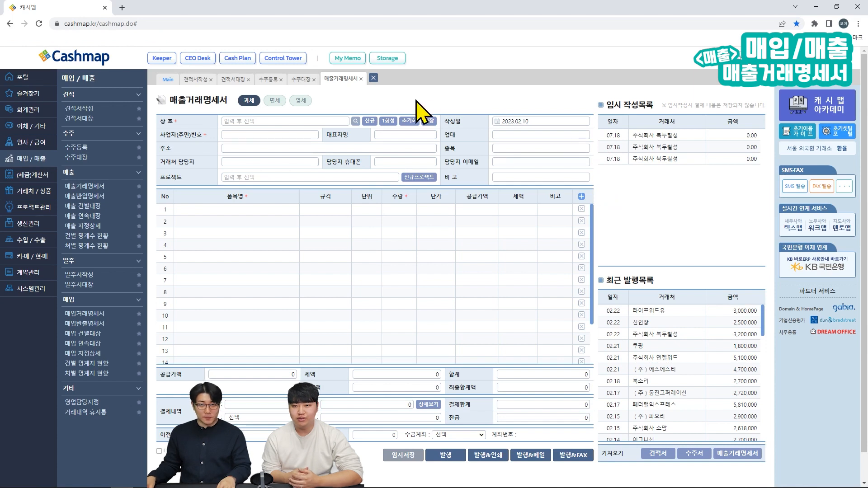
pyautogui.hotkey('ctrl', 'alt', 'g')
pyautogui.moveTo(232, 88); pyautogui.dragTo(317, 110)
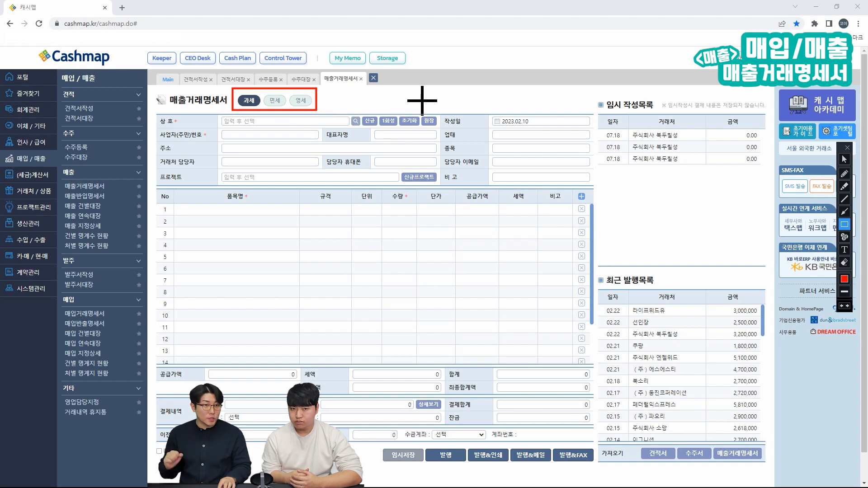
pyautogui.press('Escape')
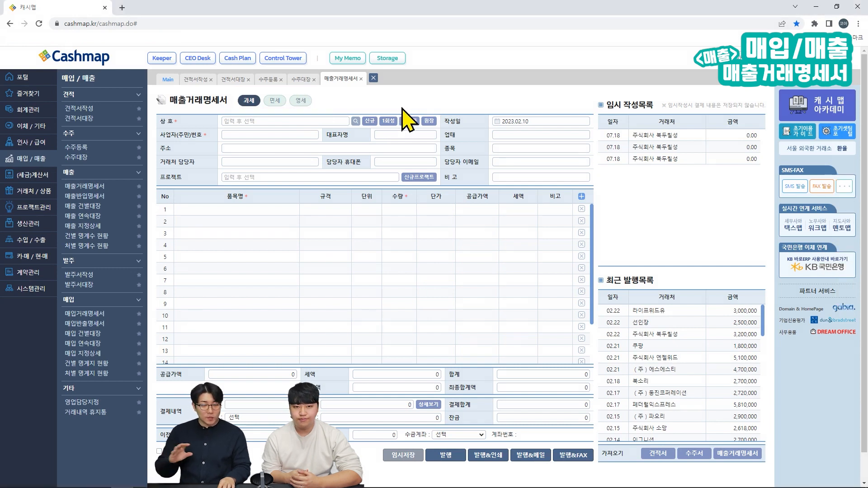
pyautogui.click(275, 105)
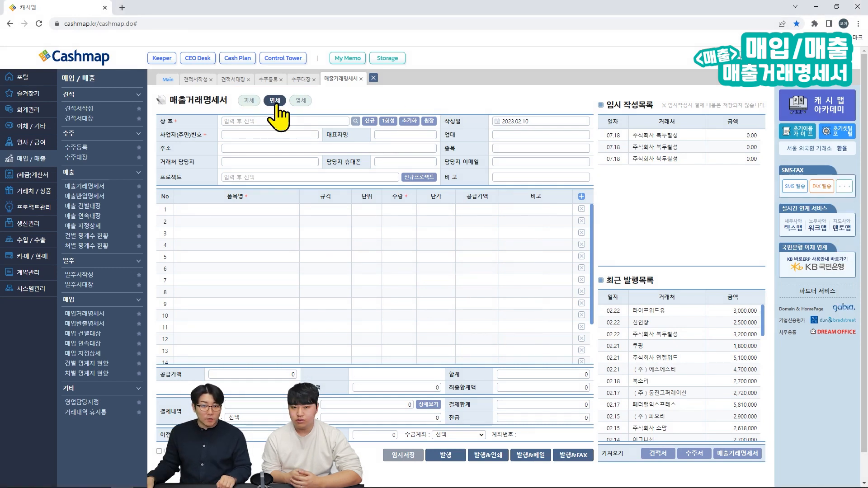
pyautogui.click(249, 102)
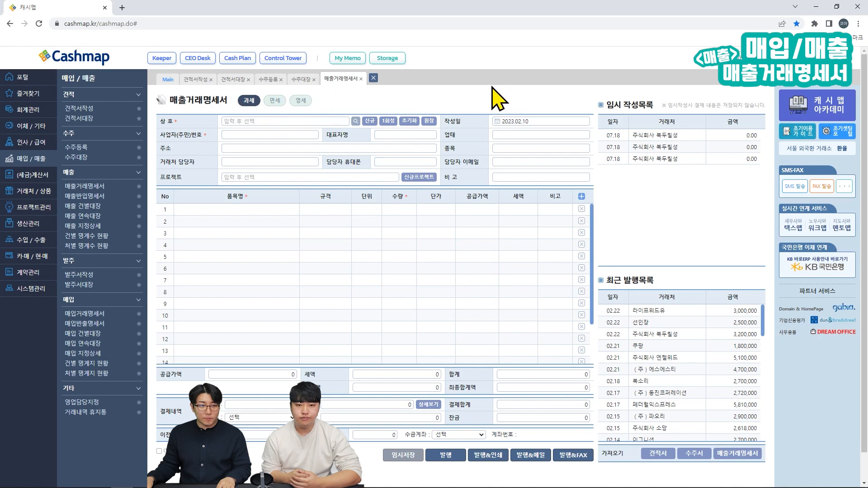
pyautogui.click(234, 121)
# Step: Select 주식회사 위아래 as the statement's customer in 상호
pyautogui.write('ㅇ')
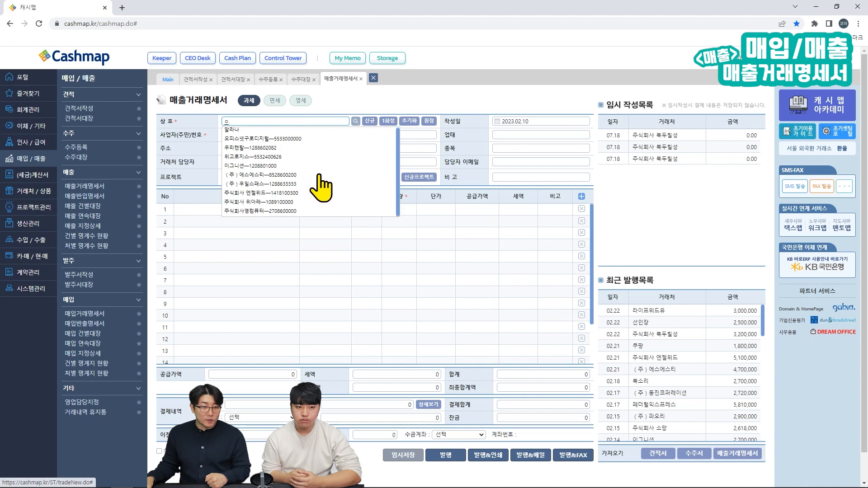
pyautogui.scroll(-1, 321, 187)
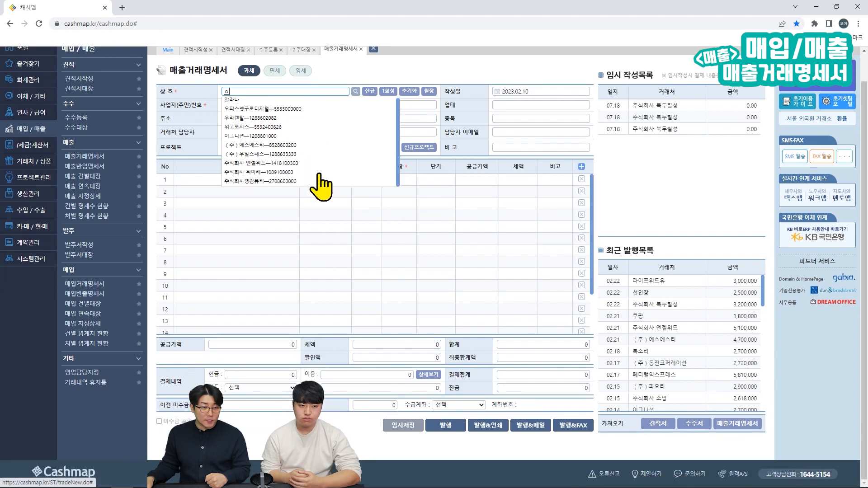
pyautogui.click(272, 174)
pyautogui.scroll(1, 452, 118)
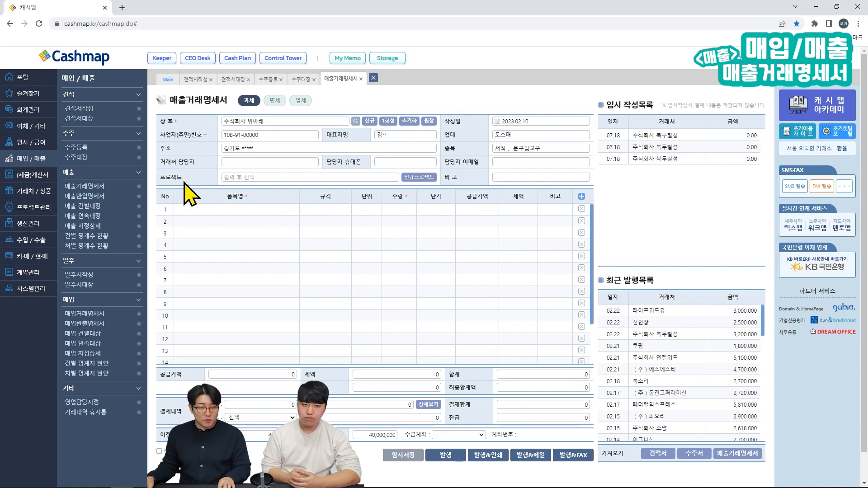
# Step: Add 마이크로닉스마우스 and 마이크로닉스키보드 as the two line items
pyautogui.click(208, 209)
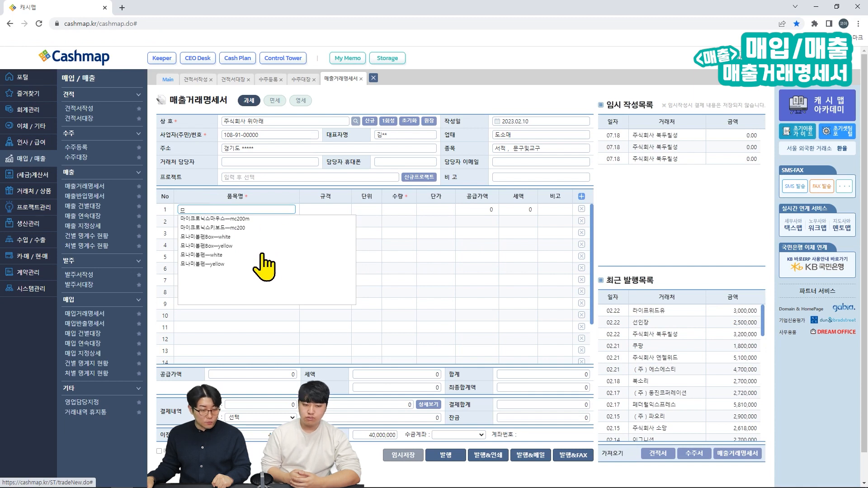
pyautogui.click(249, 219)
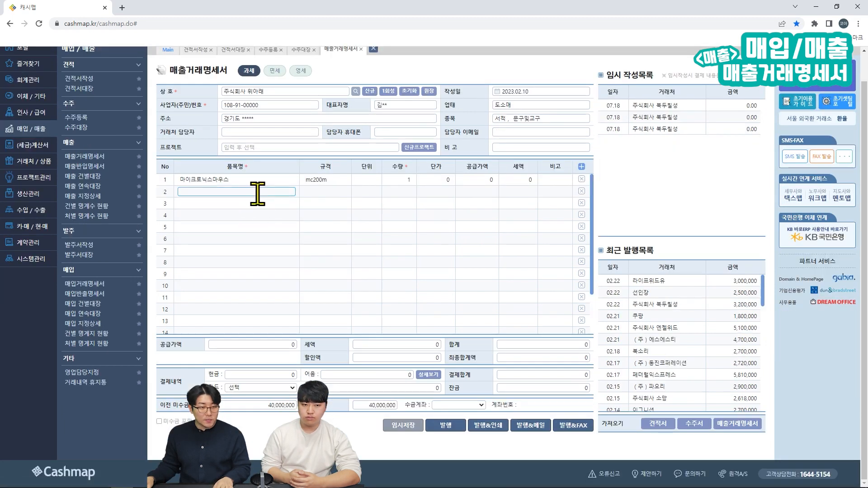
pyautogui.write('ㅁ')
pyautogui.click(248, 211)
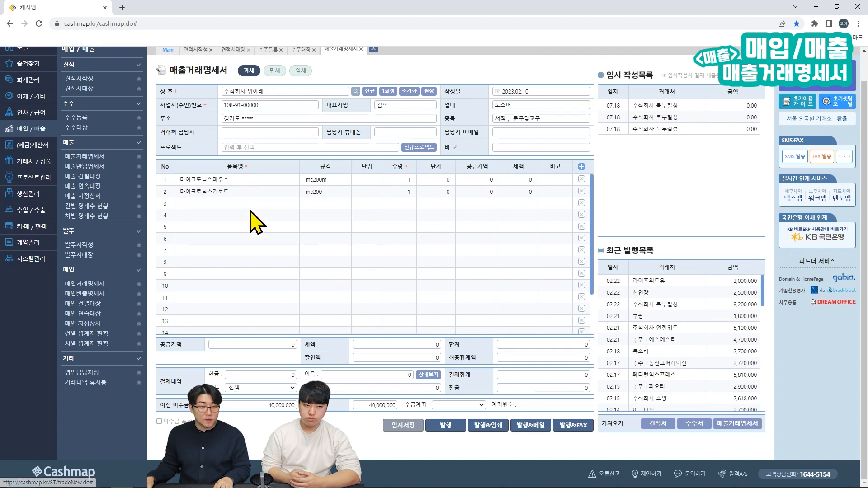
pyautogui.scroll(1, 258, 212)
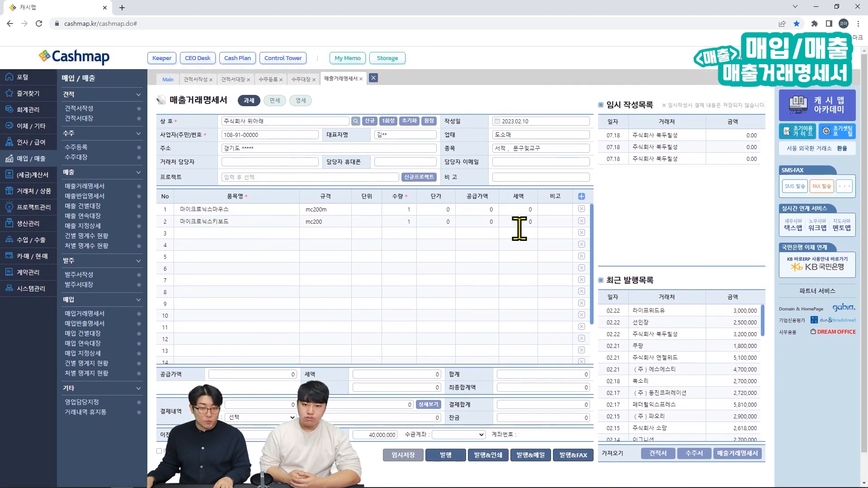
# Step: Set unit prices 8,000 and 15,000 and quantity 50 for each item, totalling 1,150,000
pyautogui.click(421, 209)
pyautogui.doubleClick(427, 209)
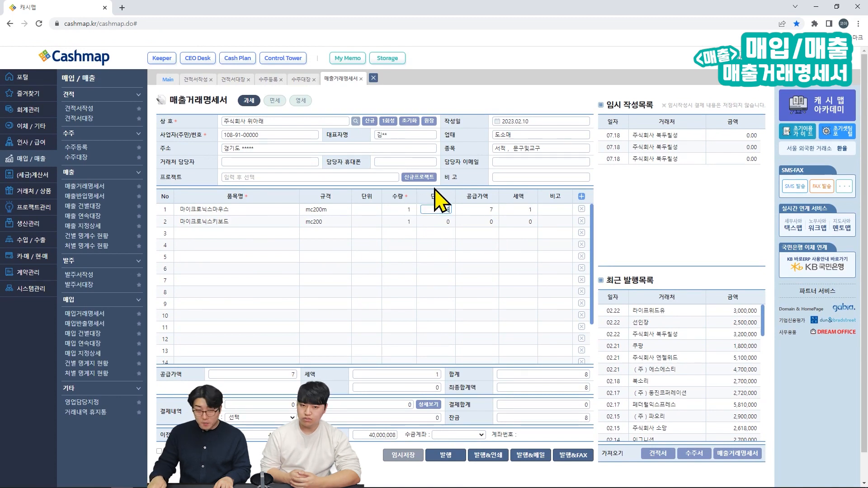
pyautogui.click(447, 221)
pyautogui.doubleClick(447, 221)
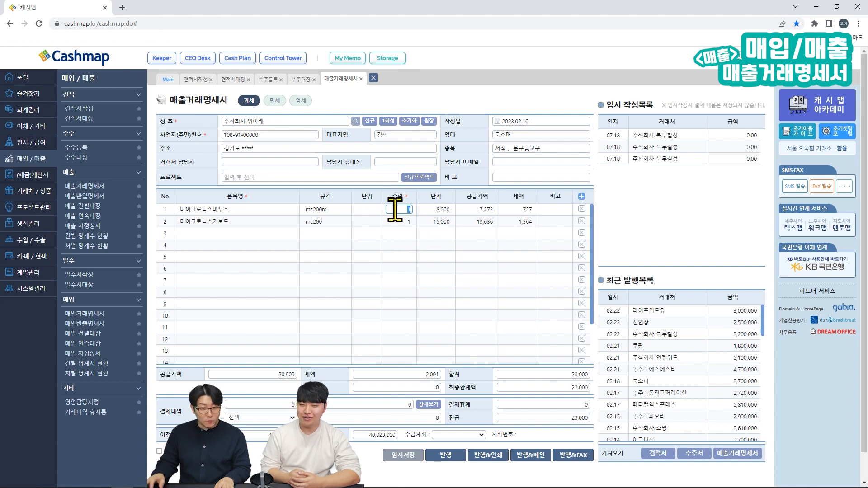
pyautogui.write('50')
pyautogui.press('Return')
pyautogui.write('50')
pyautogui.press('Return')
pyautogui.click(627, 239)
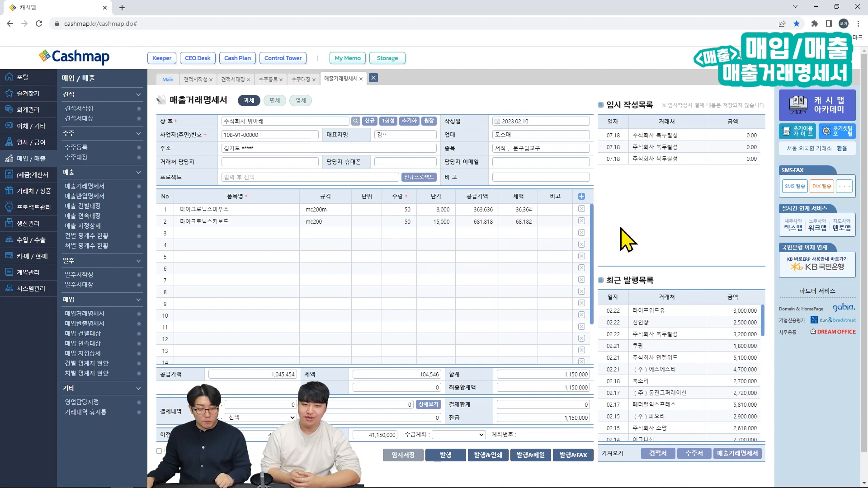
# Step: Enter a 50,000 discount in 할인액 so the final total becomes 1,100,000
pyautogui.hotkey('ctrl', 'alt', 'd')
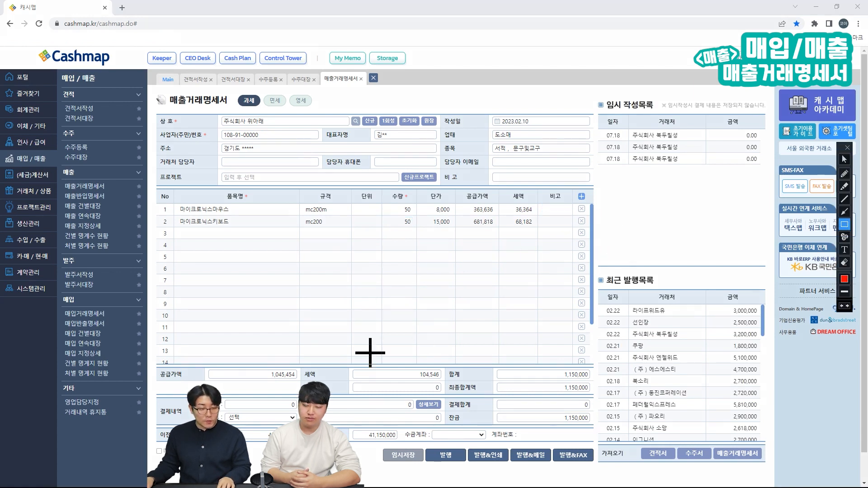
pyautogui.moveTo(155, 364); pyautogui.dragTo(597, 396)
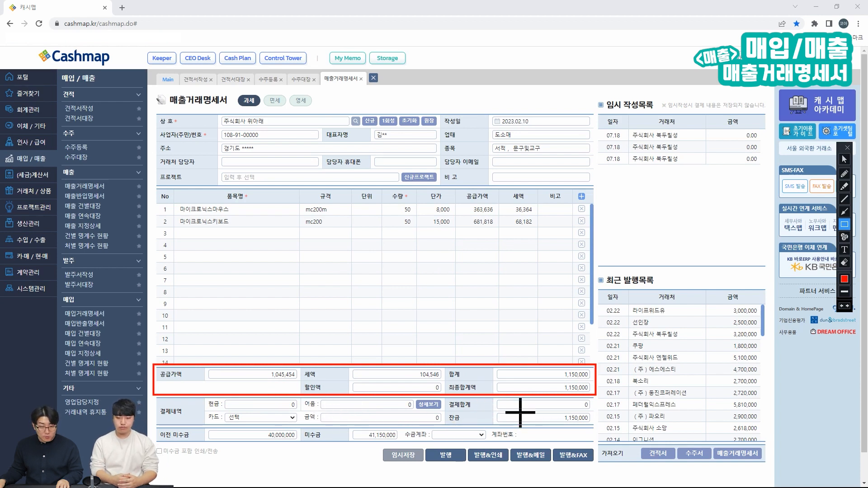
pyautogui.press('Escape')
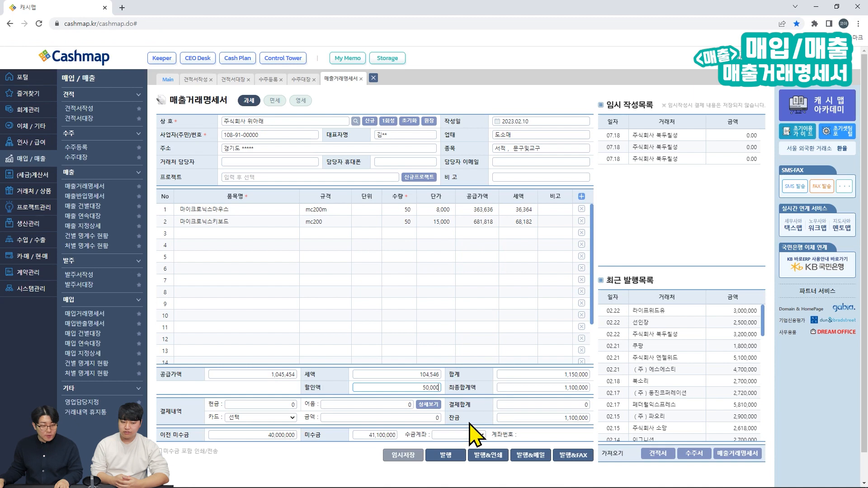
pyautogui.click(283, 405)
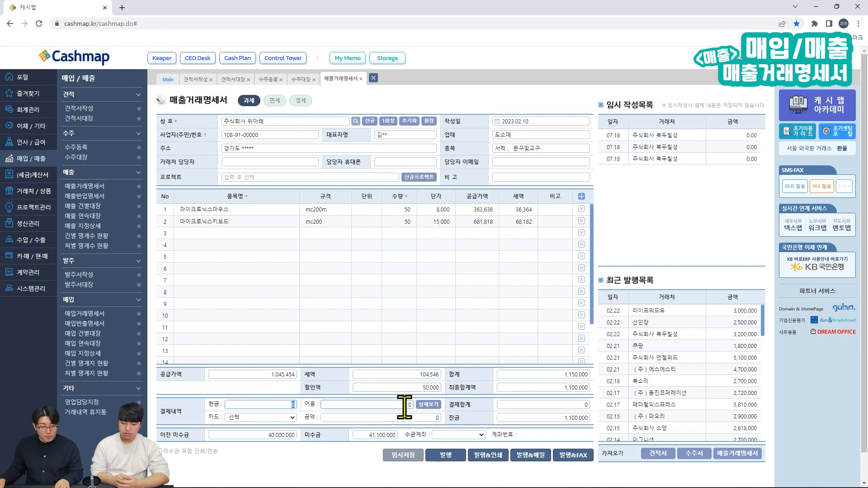
# Step: Check the 어음 details popup, then record 200,000 in 현금, leaving a 900,000 balance
pyautogui.click(424, 405)
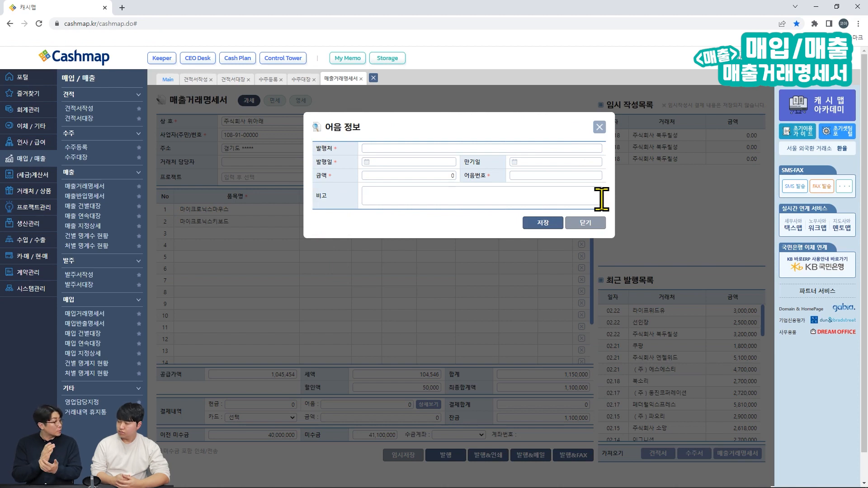
pyautogui.click(595, 223)
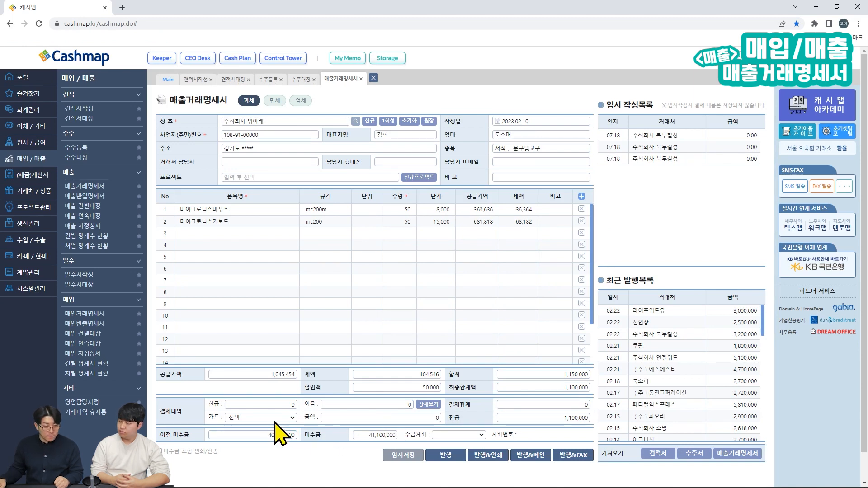
pyautogui.click(355, 418)
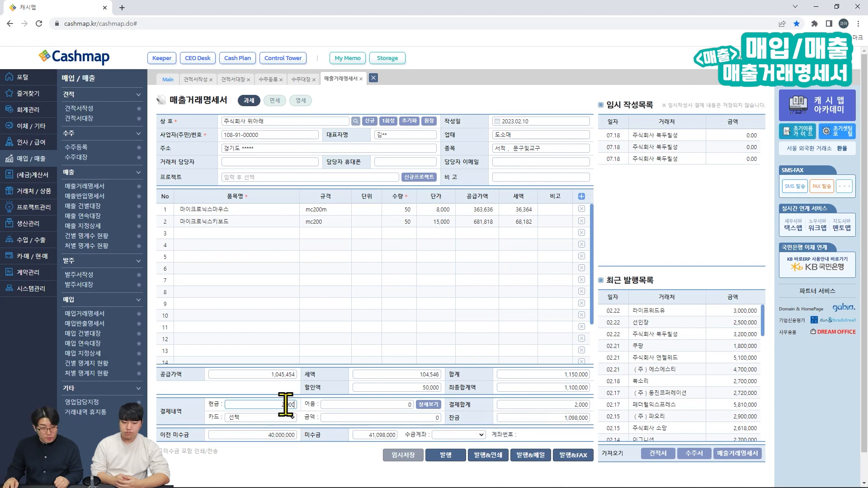
pyautogui.click(482, 420)
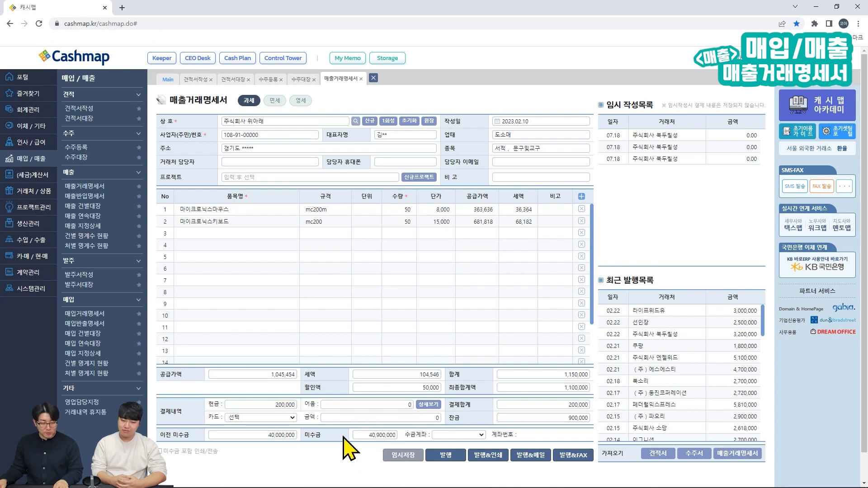
# Step: Choose 국민_매입매출 as the 수금계좌 deposit account
pyautogui.click(453, 435)
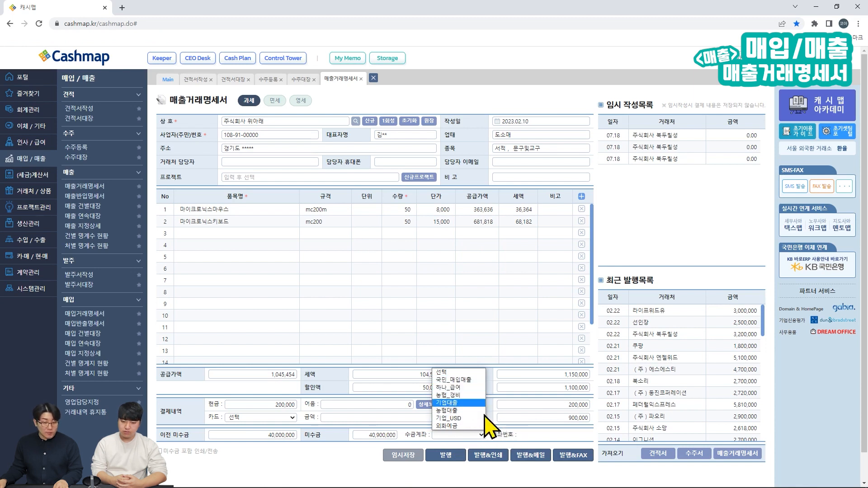
pyautogui.click(466, 380)
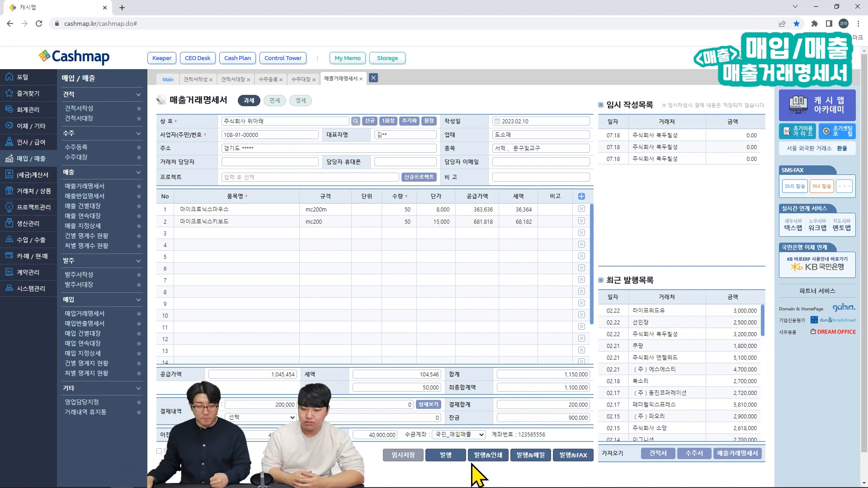
# Step: Issue the 주식회사 위아래 sales statement and dismiss the saved notice
pyautogui.click(446, 455)
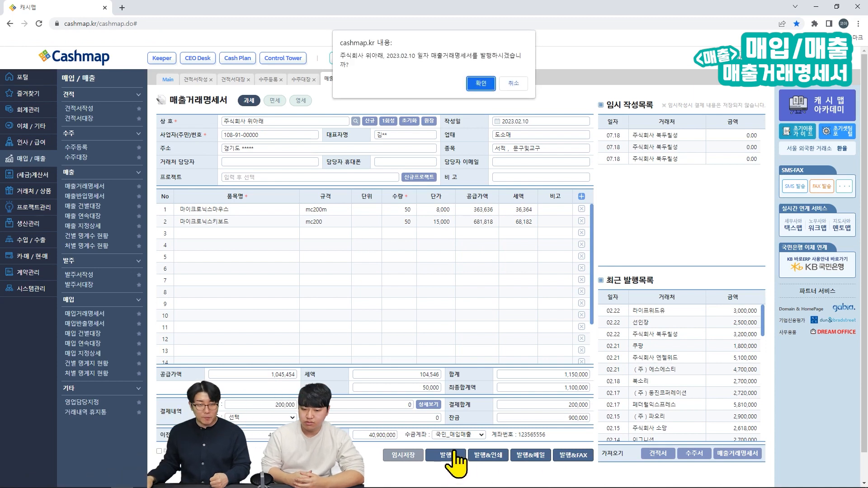
pyautogui.click(483, 83)
pyautogui.click(473, 307)
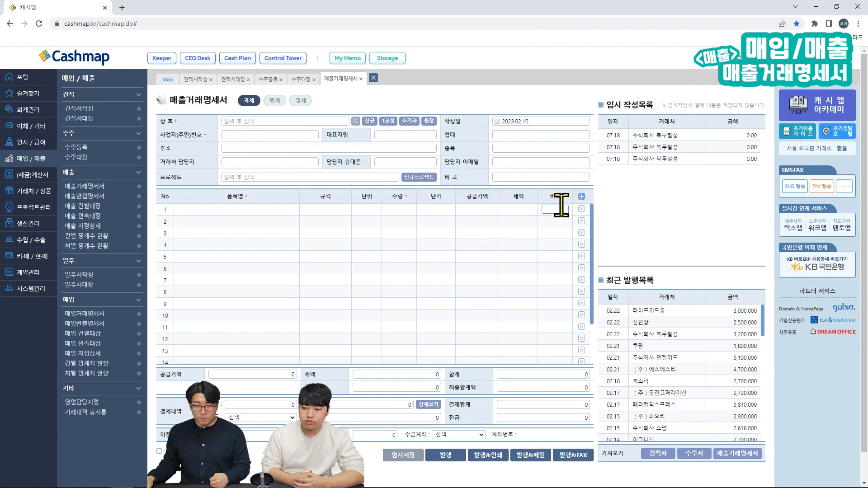
# Step: Highlight the new 02.10 주식회사 위아래 entry at 1,100,000 in the recent issues list
pyautogui.scroll(-2, 626, 355)
pyautogui.hotkey('ctrl', 'alt', 'd')
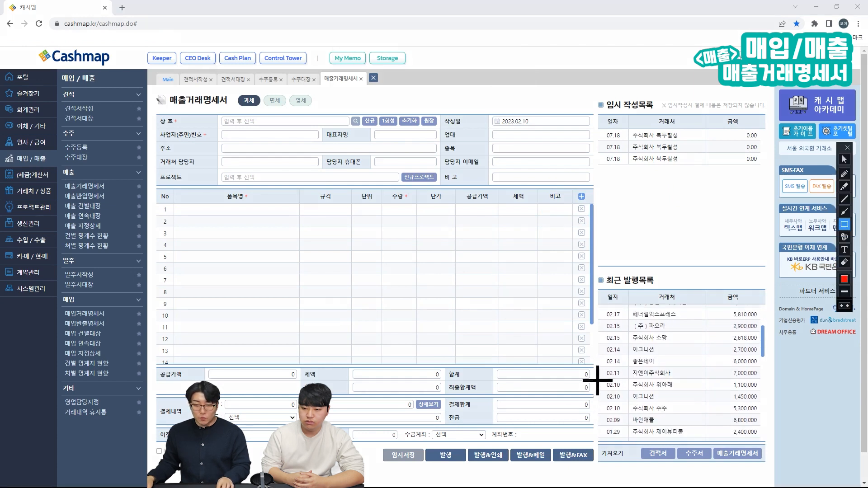
pyautogui.moveTo(597, 377); pyautogui.dragTo(762, 392)
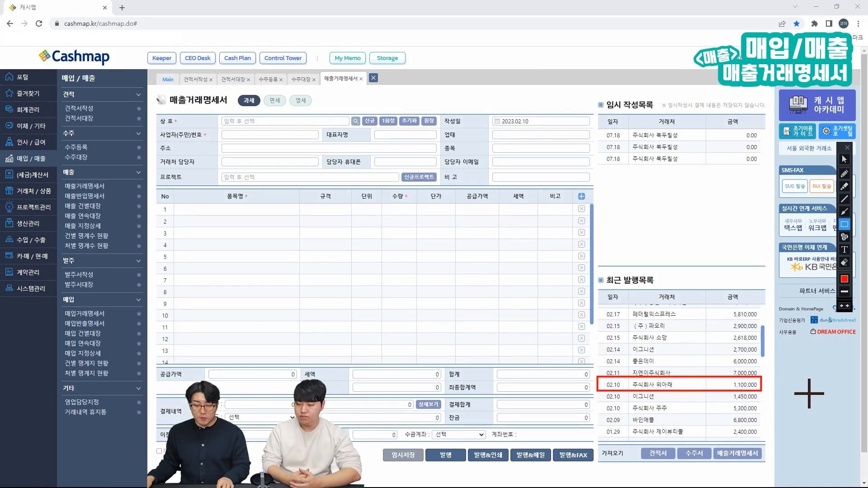
pyautogui.press('Escape')
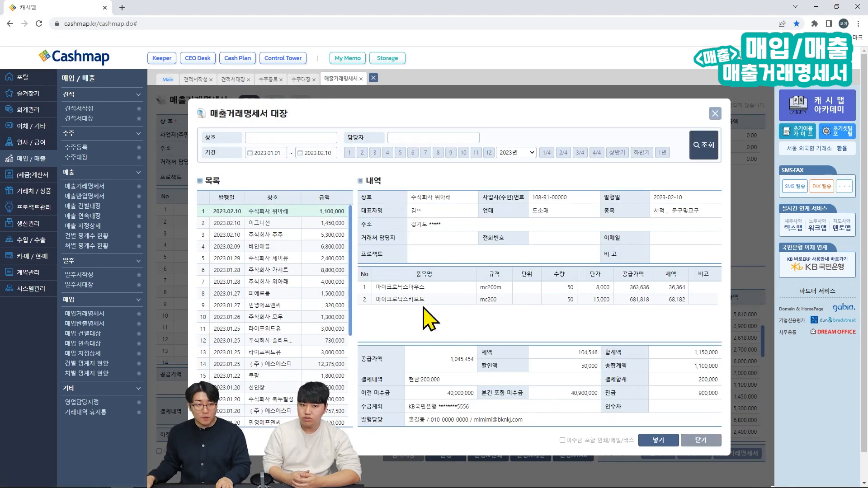
# Step: Review the 2023.01.27 피에르동 statement in the ledger, then open a blank 매출반입명세서 form
pyautogui.click(315, 294)
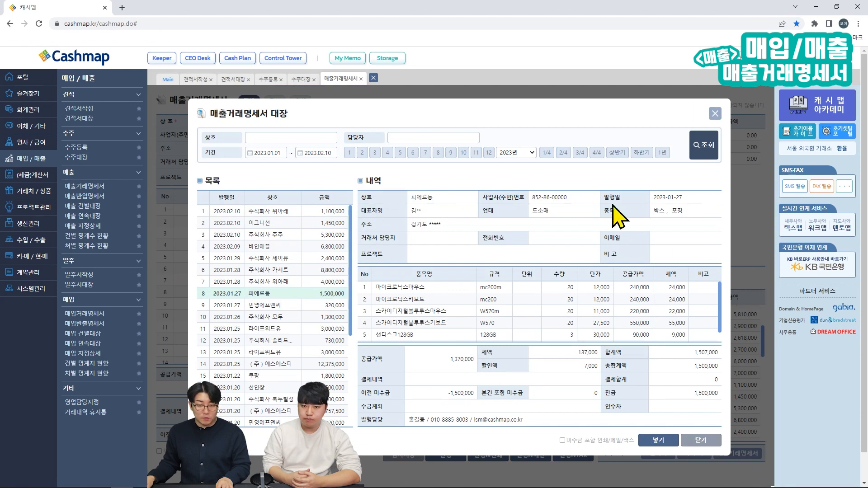
pyautogui.click(660, 444)
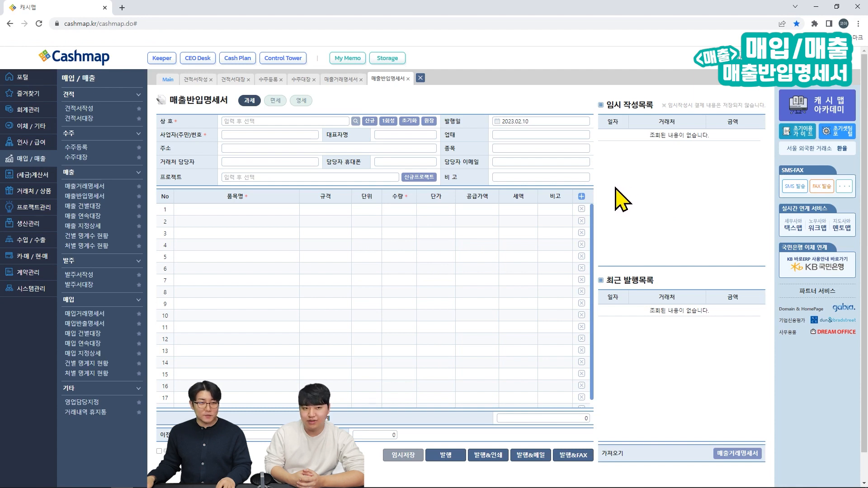
# Step: Select 민영에프엔씨 as the customer and add 모나미볼펜Box and 모나미볼펜 as return items
pyautogui.click(284, 121)
pyautogui.write('ㅁ')
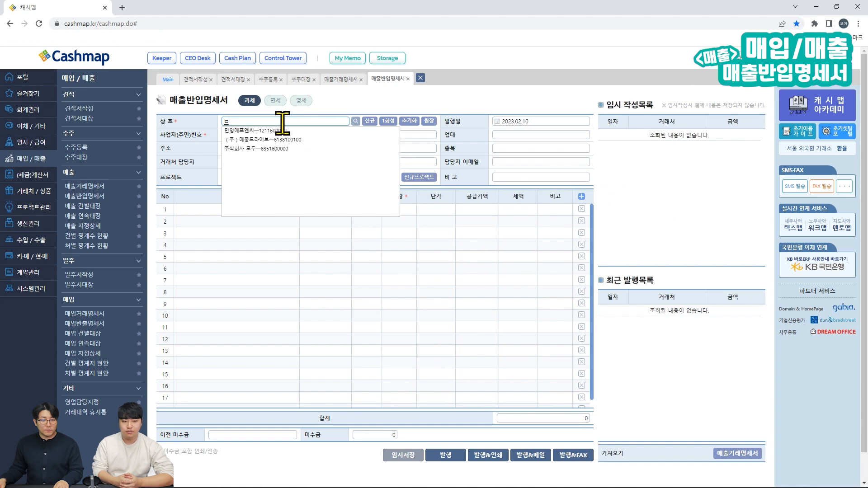
pyautogui.click(293, 132)
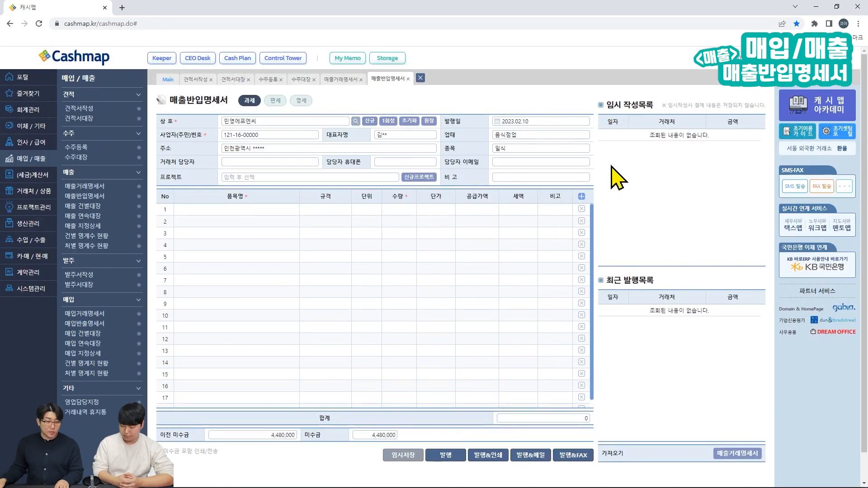
pyautogui.click(262, 210)
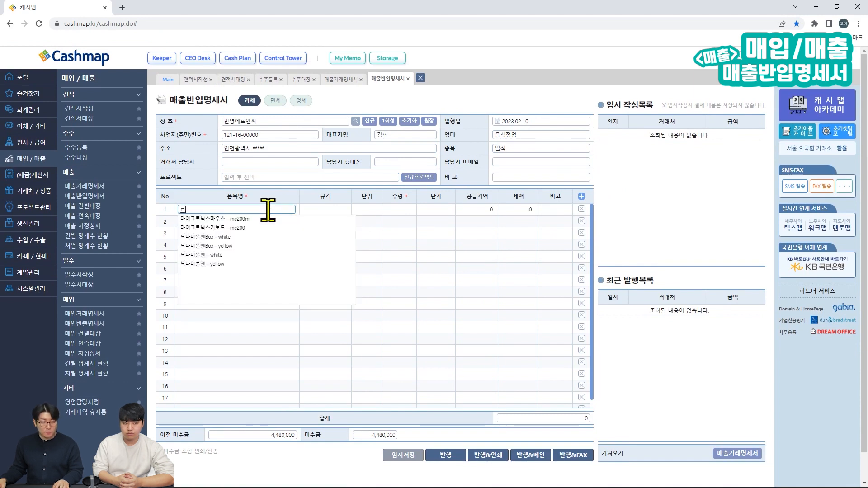
pyautogui.click(248, 248)
pyautogui.click(252, 193)
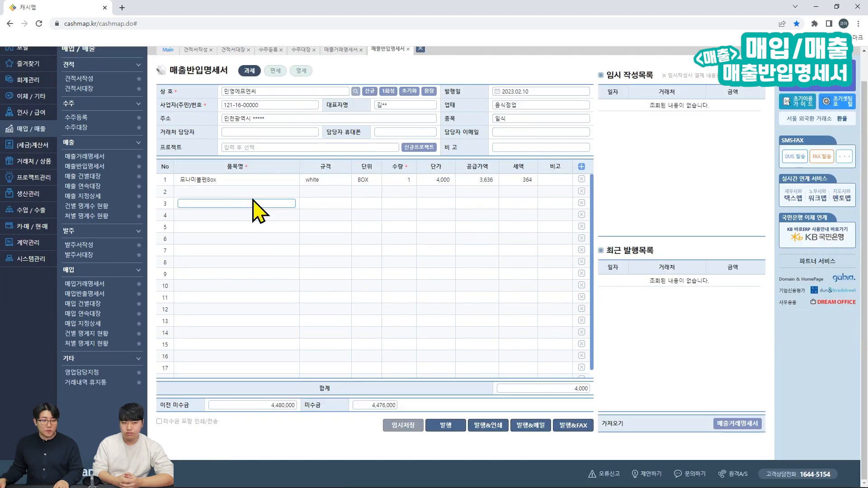
pyautogui.write('ㅁ')
pyautogui.click(235, 236)
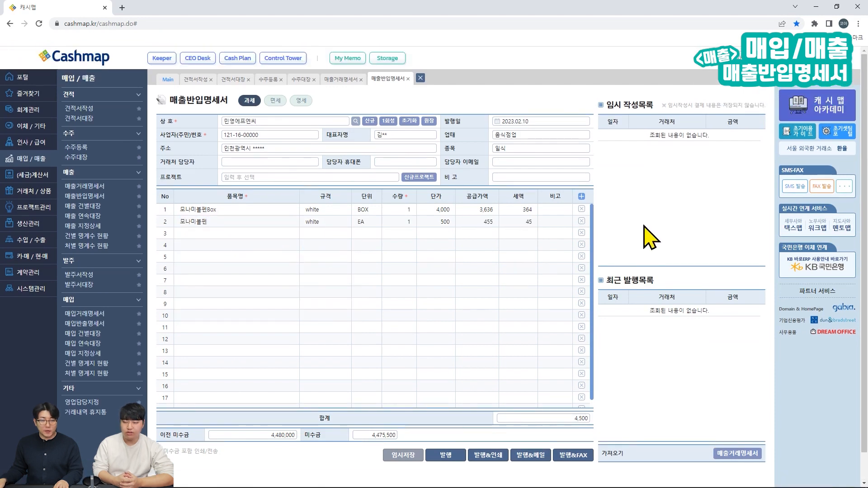
# Step: Set the return quantities to 5 and 10, totalling 25,000
pyautogui.click(395, 209)
pyautogui.doubleClick(397, 209)
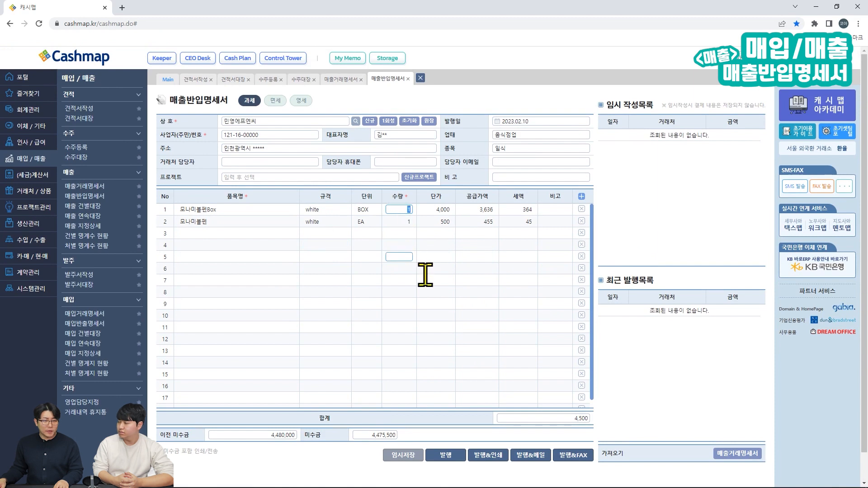
pyautogui.write('5')
pyautogui.doubleClick(401, 221)
pyautogui.write('10')
pyautogui.click(650, 213)
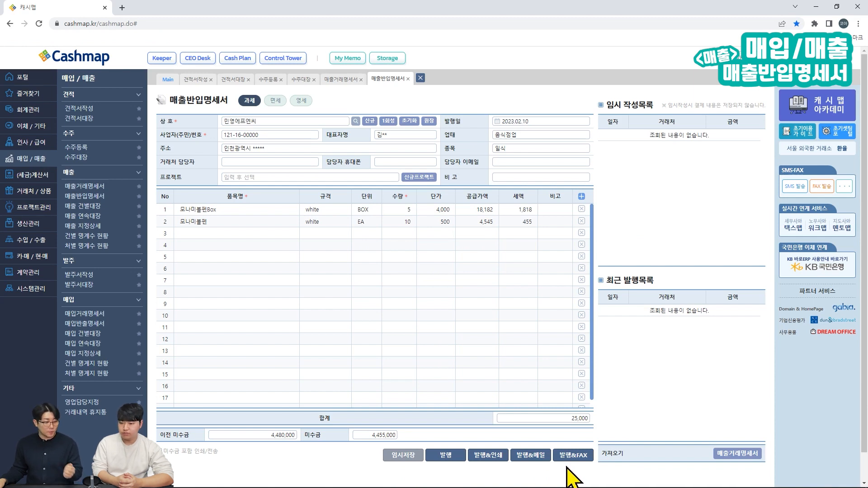
# Step: Issue the 25,000 return statement for 민영에프엔씨, confirm it, and dismiss the saved notice
pyautogui.click(446, 461)
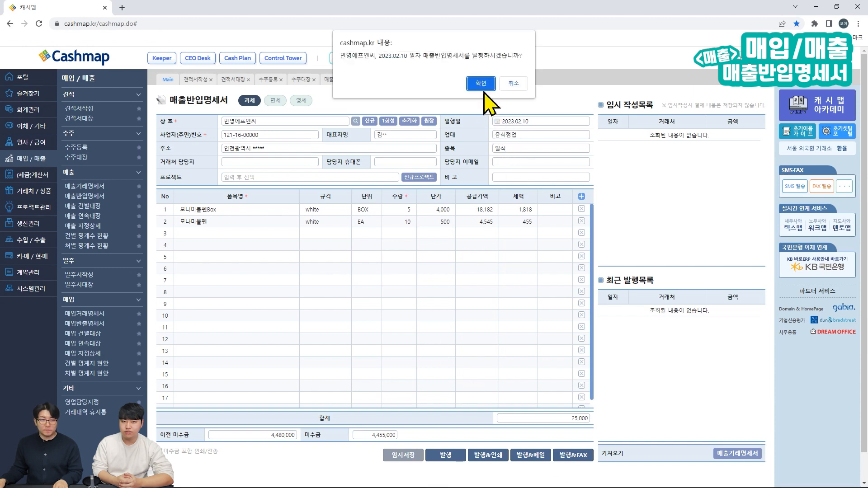
pyautogui.click(498, 83)
pyautogui.click(464, 309)
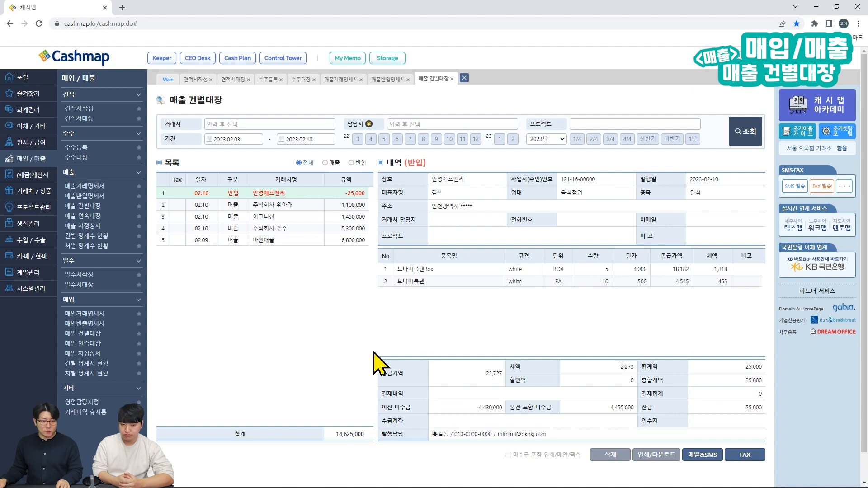
pyautogui.hotkey('ctrl', 'shift', 'd')
pyautogui.moveTo(150, 153)
pyautogui.mouseDown()
pyautogui.moveTo(357, 399)
pyautogui.moveTo(375, 407)
pyautogui.mouseUp()
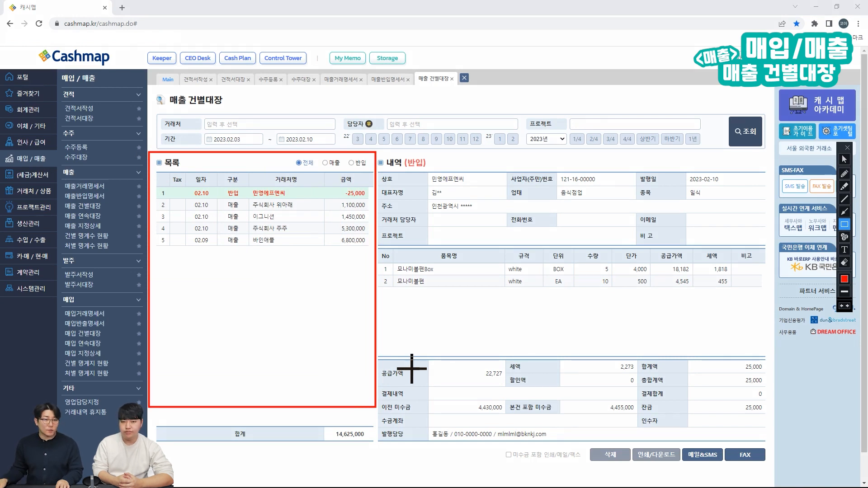
pyautogui.press('Escape')
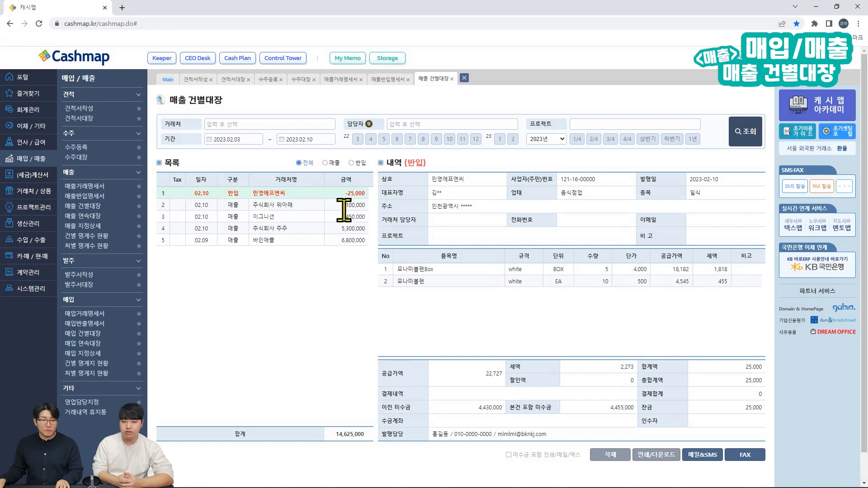
pyautogui.click(342, 205)
pyautogui.click(339, 217)
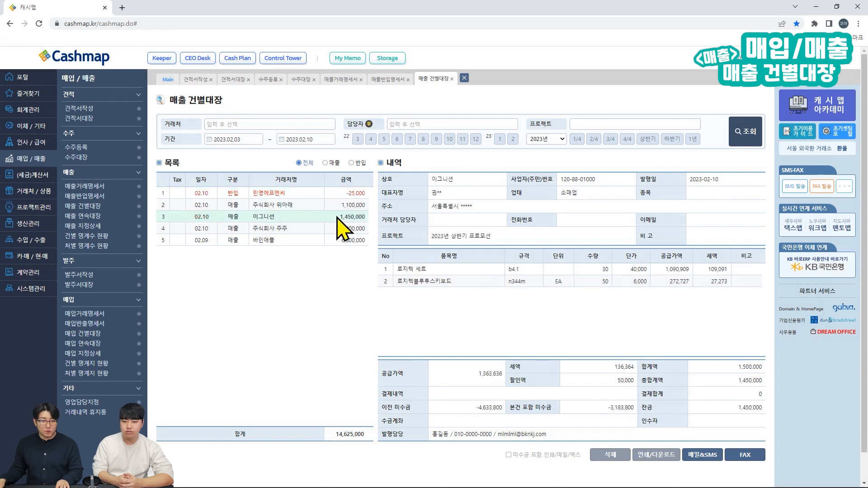
pyautogui.hotkey('ctrl', 'shift', 'r')
pyautogui.moveTo(375, 151)
pyautogui.mouseDown()
pyautogui.moveTo(663, 415)
pyautogui.moveTo(749, 462)
pyautogui.moveTo(771, 461)
pyautogui.moveTo(769, 443)
pyautogui.mouseUp()
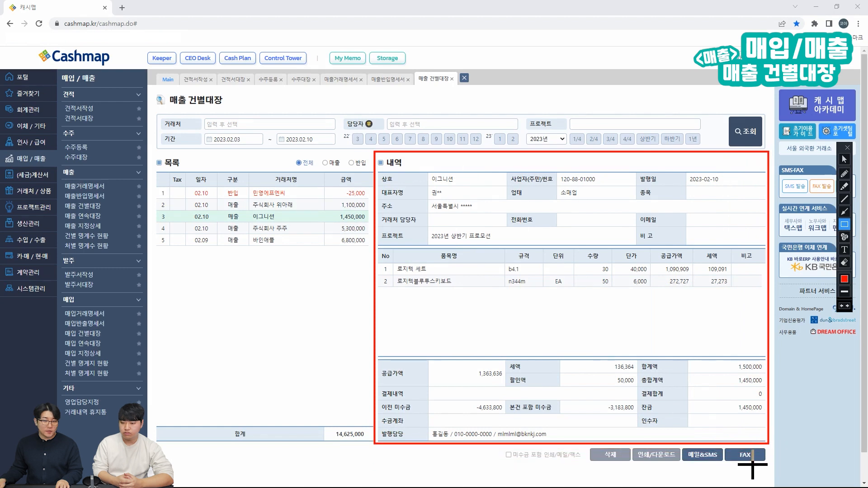
pyautogui.hotkey('ctrl', 'shift', 'r')
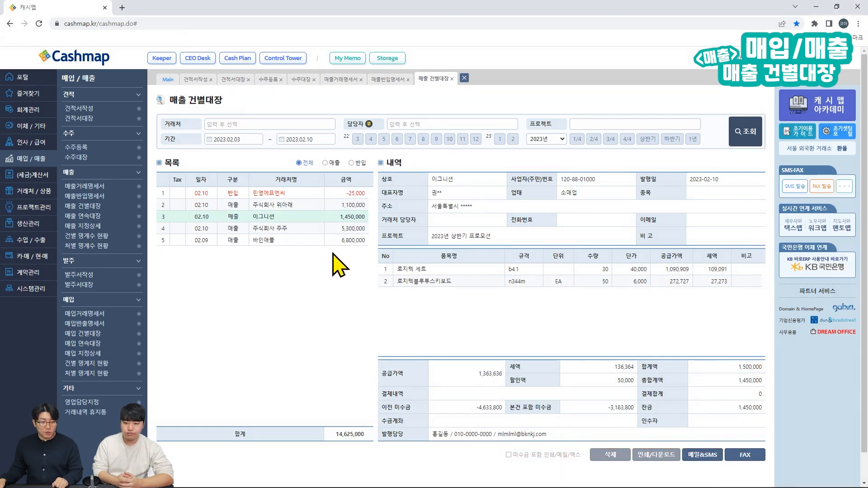
pyautogui.click(334, 230)
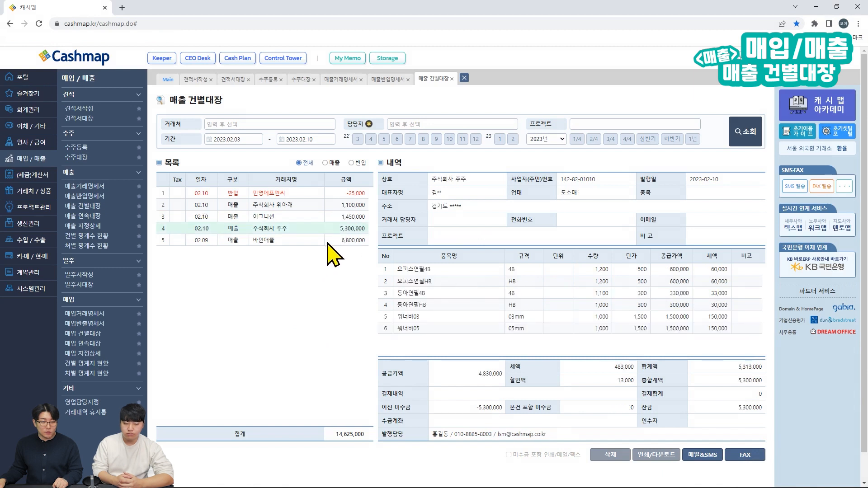
pyautogui.click(325, 242)
pyautogui.click(320, 194)
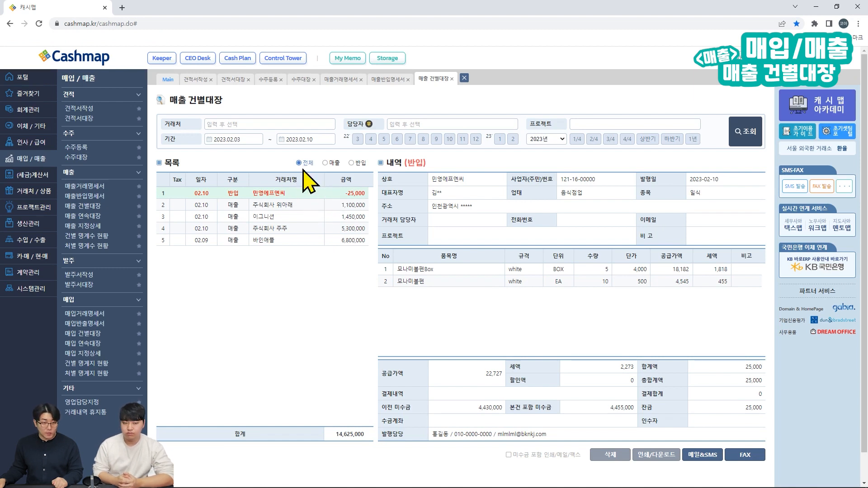
pyautogui.click(326, 164)
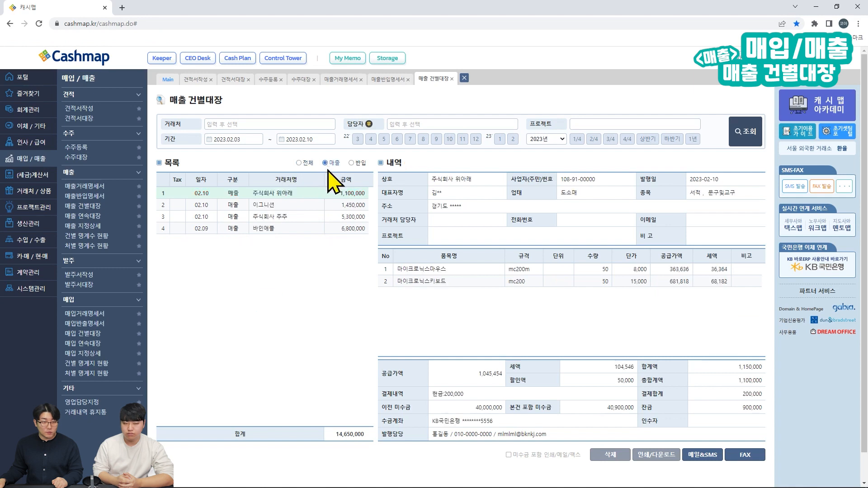
pyautogui.click(352, 162)
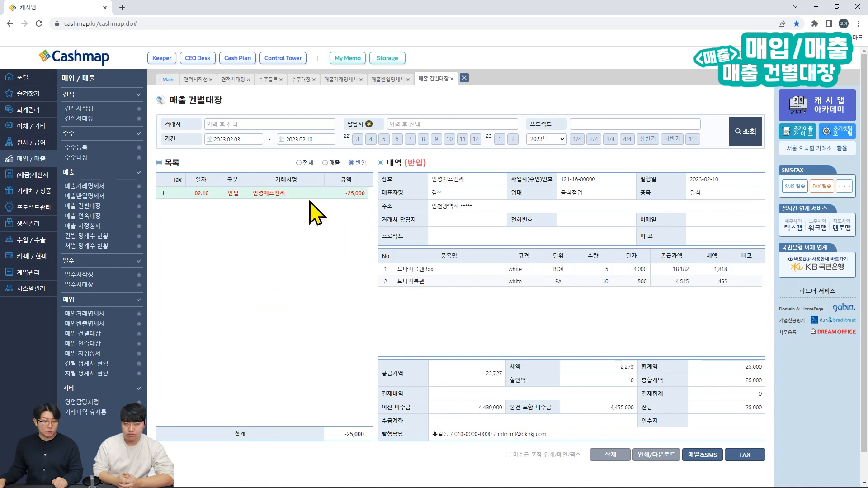
pyautogui.click(303, 163)
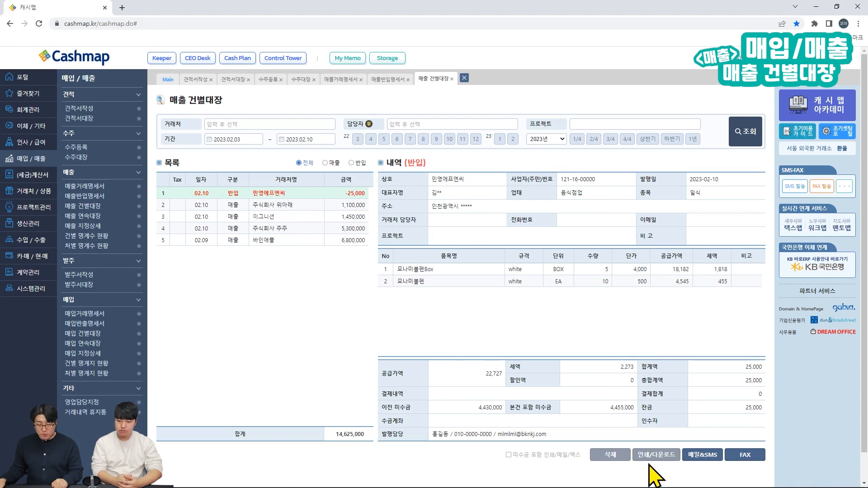
# Step: Start and cancel sending the statement by e-mail/text, then annotate the delete-statement option
pyautogui.click(704, 457)
pyautogui.click(512, 72)
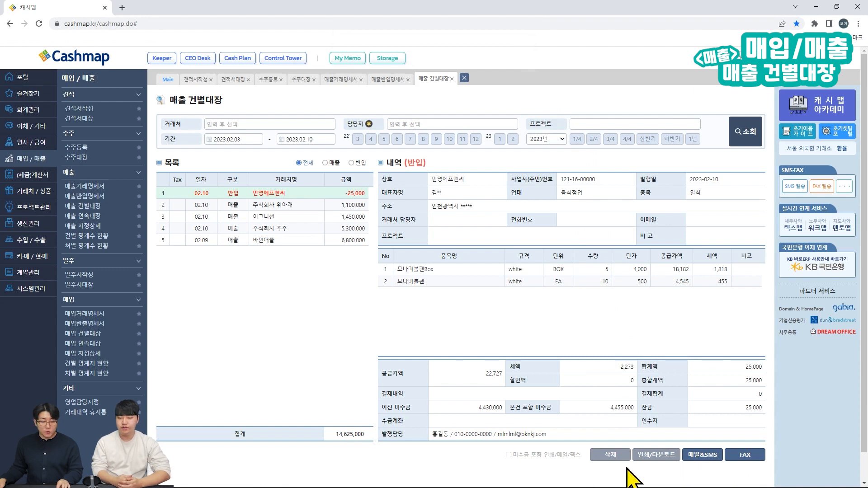
pyautogui.hotkey('ctrl', 'alt', 'g')
pyautogui.moveTo(630, 470); pyautogui.dragTo(587, 443)
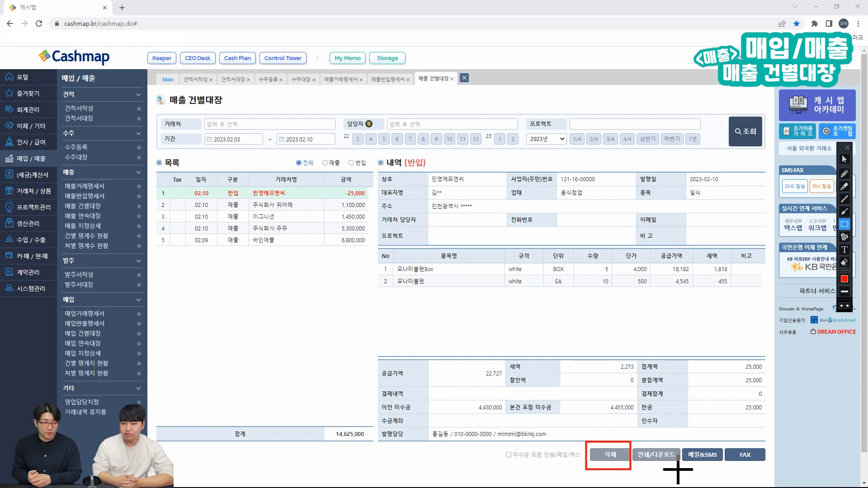
pyautogui.press('Escape')
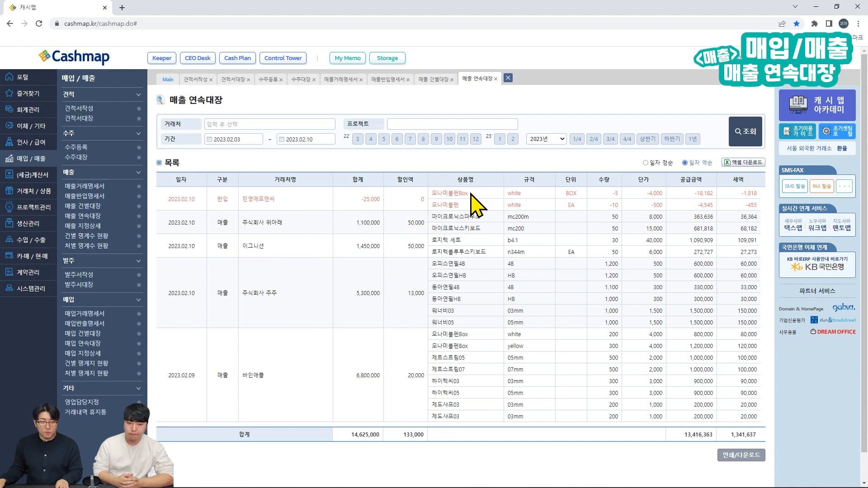
# Step: Scroll through the still-empty 매출 지정상세 report
pyautogui.scroll(-2, 359, 261)
pyautogui.scroll(2, 355, 271)
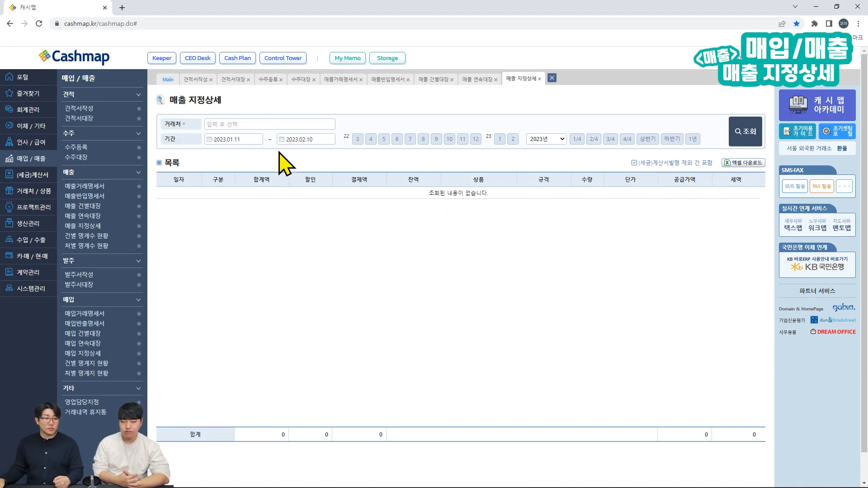
# Step: List 이그니션's sales in detail from March 2022 through February 2023 and scroll the results
pyautogui.click(264, 125)
pyautogui.write('이')
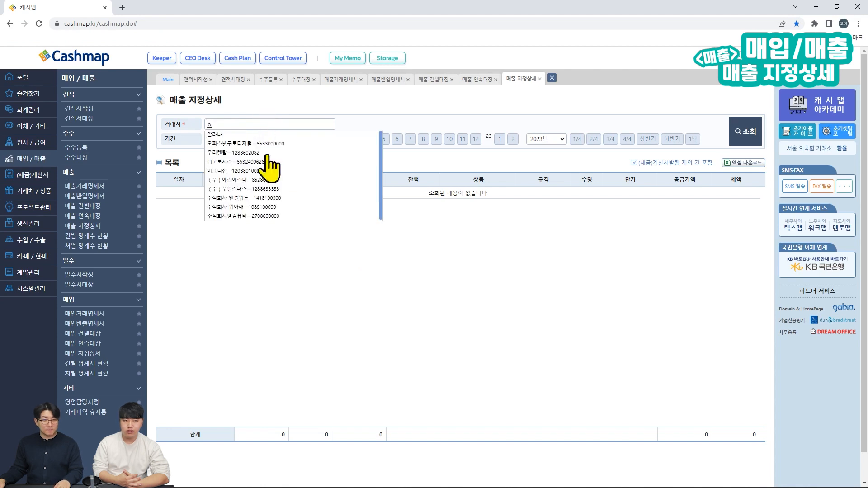
pyautogui.click(253, 171)
pyautogui.click(357, 109)
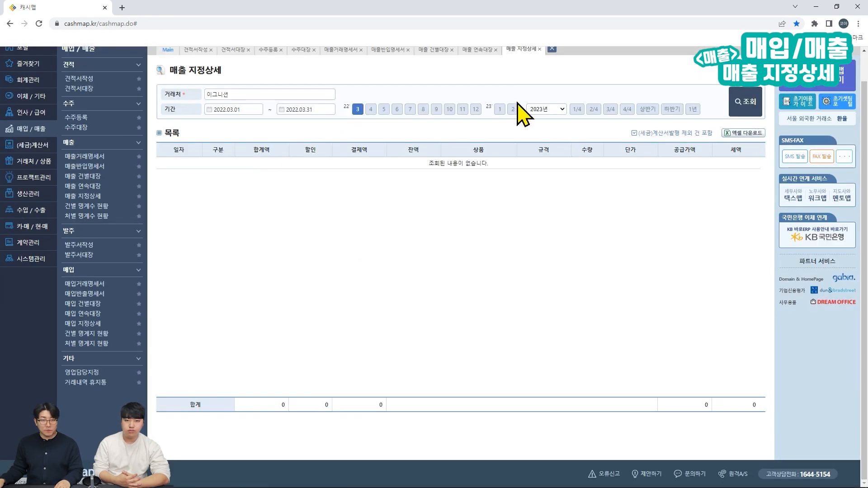
pyautogui.click(513, 109)
pyautogui.click(746, 102)
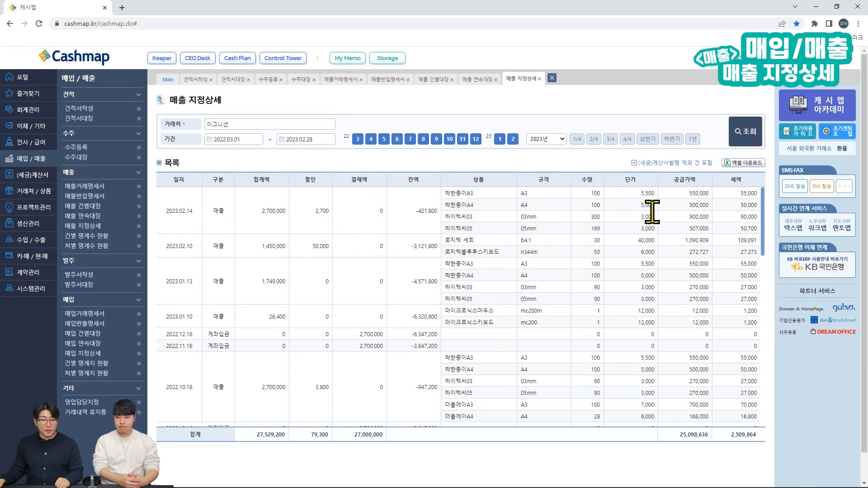
pyautogui.scroll(-4, 658, 240)
pyautogui.scroll(-10, 657, 236)
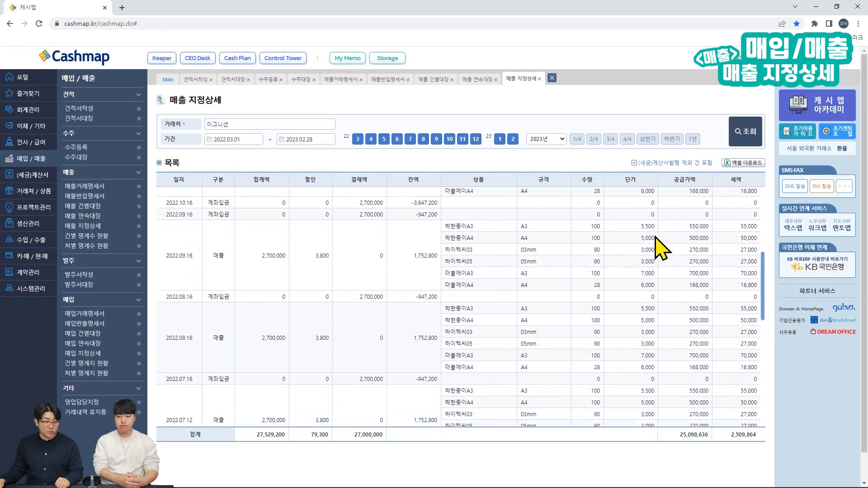
pyautogui.scroll(14, 705, 213)
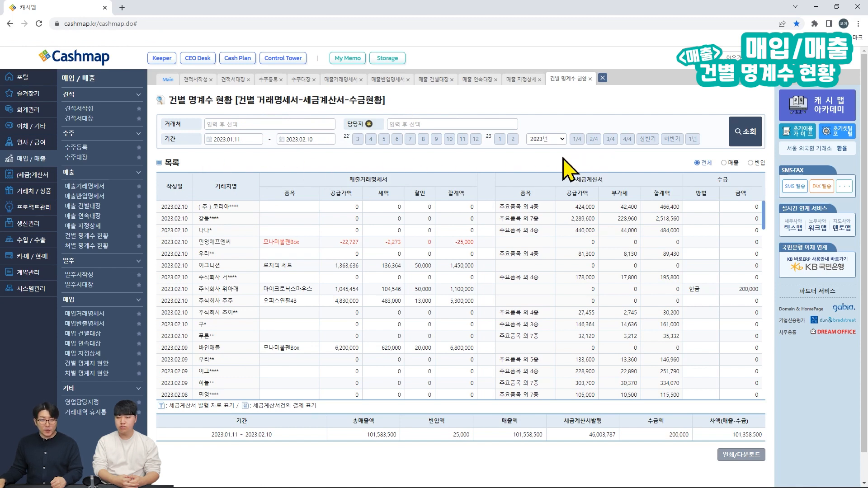
pyautogui.hotkey('ctrl', 'alt', 'd')
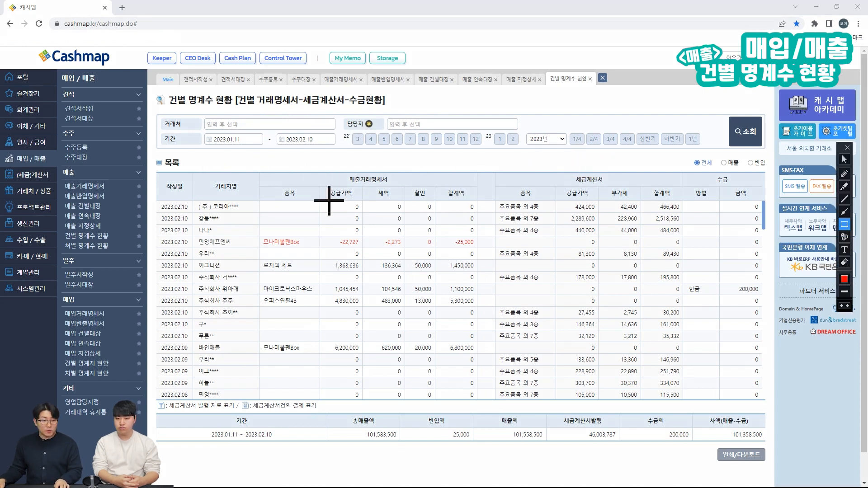
pyautogui.moveTo(156, 169); pyautogui.dragTo(770, 405)
pyautogui.moveTo(259, 171)
pyautogui.mouseDown()
pyautogui.moveTo(481, 381)
pyautogui.moveTo(482, 397)
pyautogui.mouseUp()
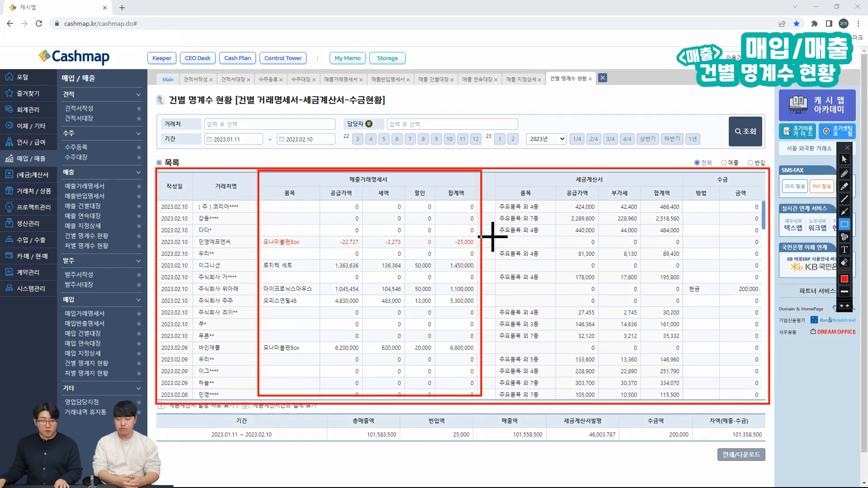
pyautogui.moveTo(494, 177)
pyautogui.mouseDown()
pyautogui.moveTo(512, 214)
pyautogui.moveTo(664, 363)
pyautogui.moveTo(684, 399)
pyautogui.mouseUp()
pyautogui.moveTo(688, 177); pyautogui.dragTo(762, 394)
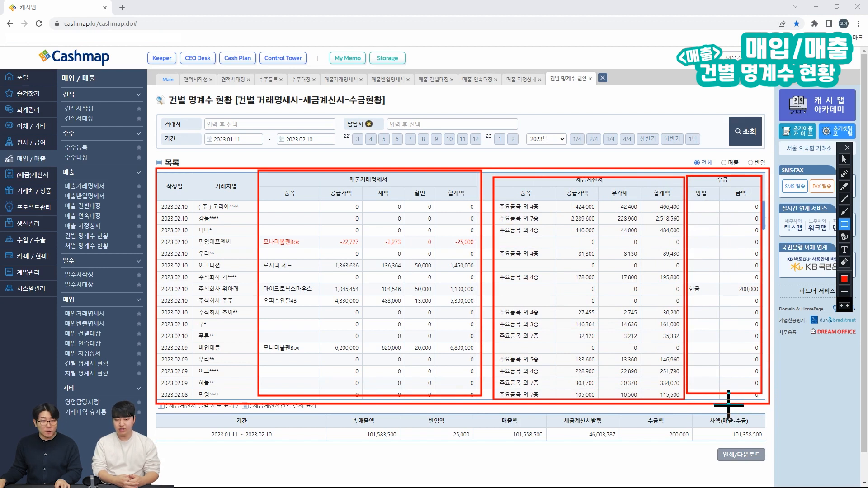
pyautogui.press('Escape')
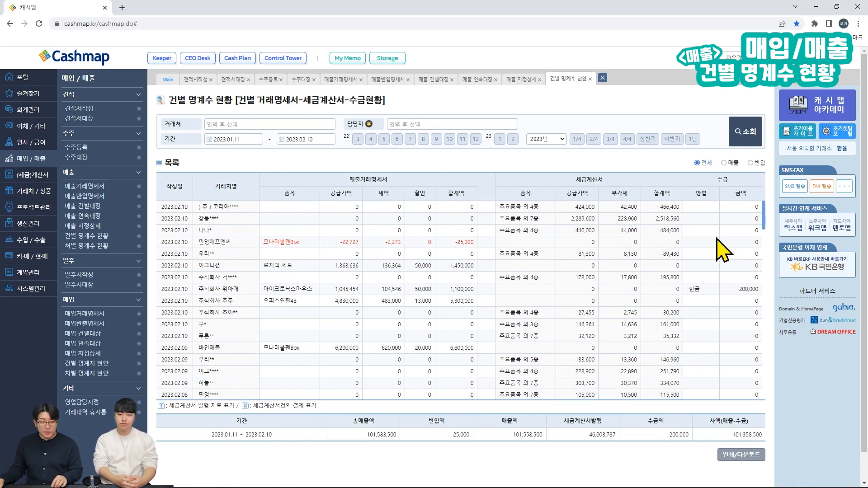
pyautogui.hotkey('ctrl', 'alt', 'd')
pyautogui.moveTo(158, 411)
pyautogui.mouseDown()
pyautogui.moveTo(311, 454)
pyautogui.moveTo(765, 447)
pyautogui.mouseUp()
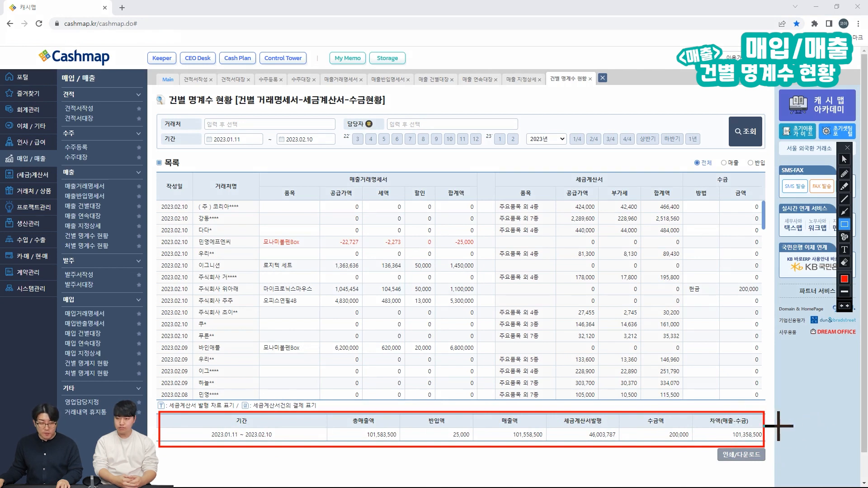
pyautogui.press('Escape')
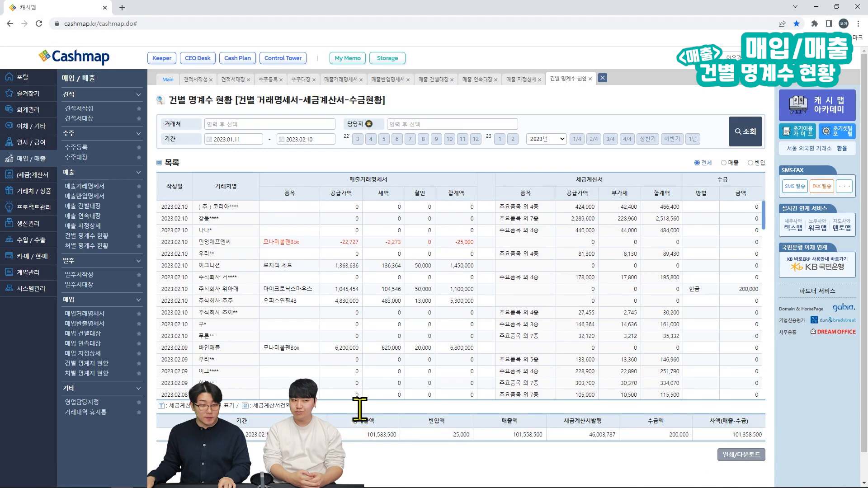
# Step: Open the 처별 명계수 현황 per-customer summary and highlight parts of it with screen annotations
pyautogui.click(109, 246)
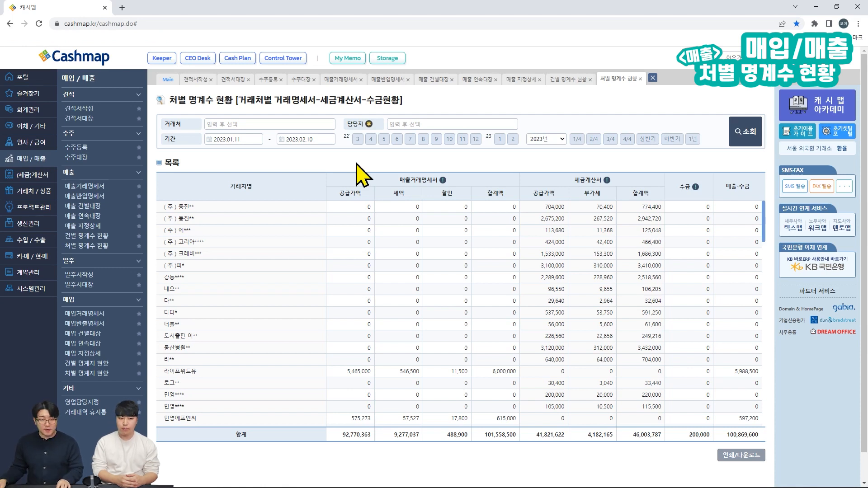
pyautogui.hotkey('ctrl', 'alt', 'd')
pyautogui.moveTo(153, 172); pyautogui.dragTo(313, 429)
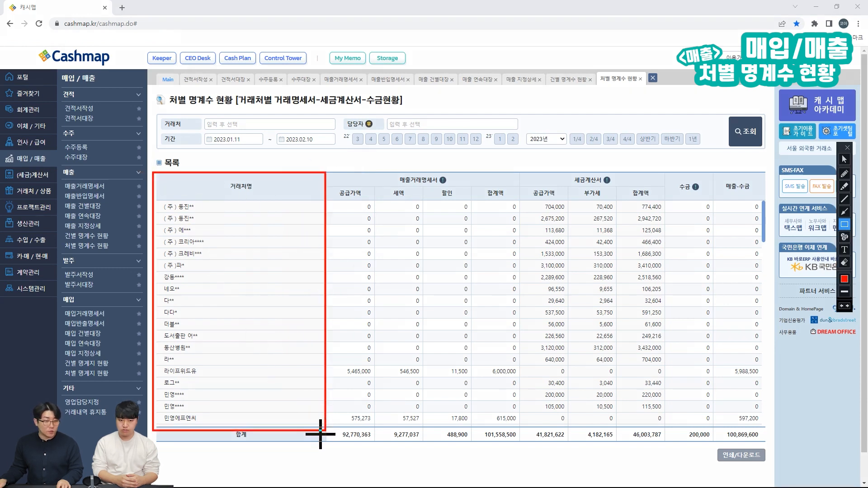
pyautogui.hotkey('ctrl', 'alt', 'd')
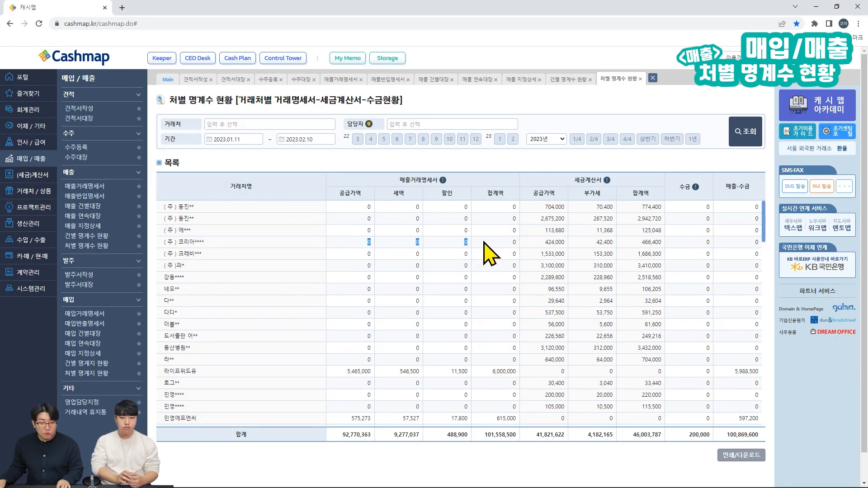
pyautogui.hotkey('ctrl', 'alt', 'd')
pyautogui.moveTo(156, 236)
pyautogui.mouseDown()
pyautogui.moveTo(710, 247)
pyautogui.moveTo(671, 250)
pyautogui.mouseUp()
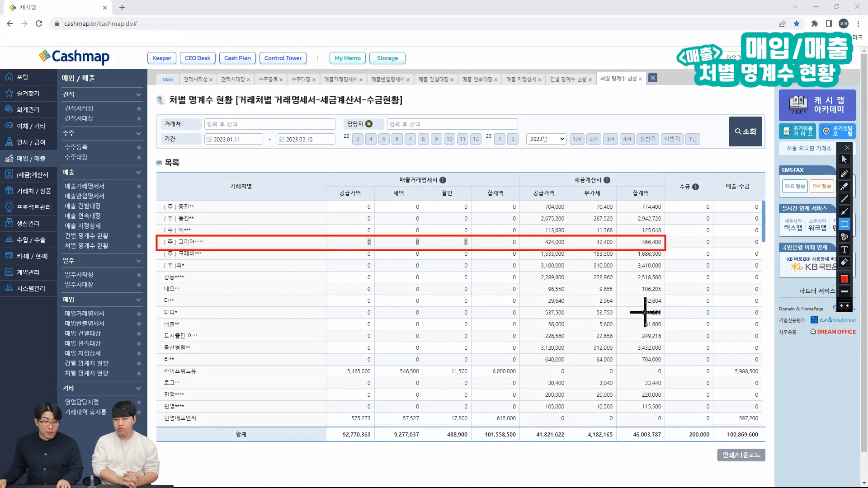
pyautogui.hotkey('ctrl', 'alt', 'd')
# Step: Scroll through the customer rows and highlight a row with an annotation
pyautogui.scroll(-3, 628, 322)
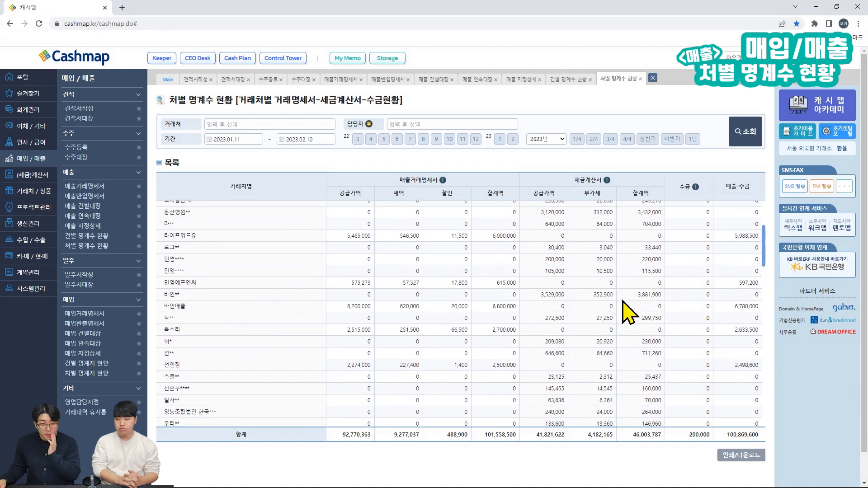
pyautogui.scroll(-4, 623, 301)
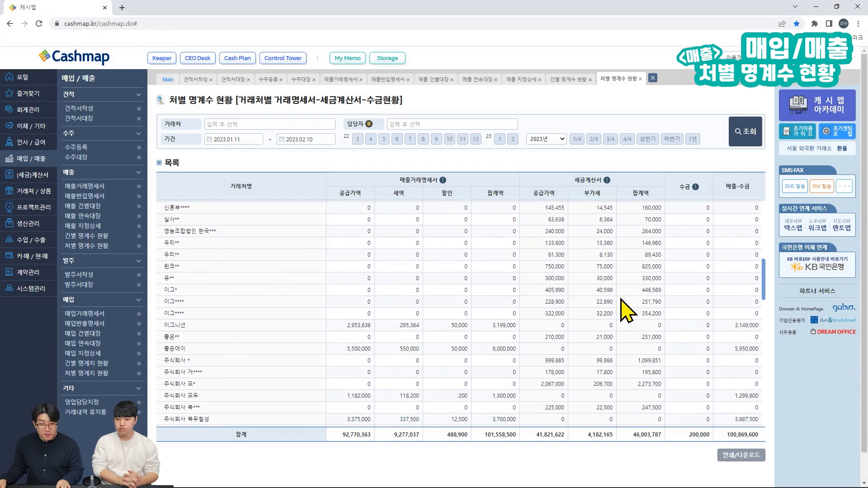
pyautogui.scroll(-1, 627, 297)
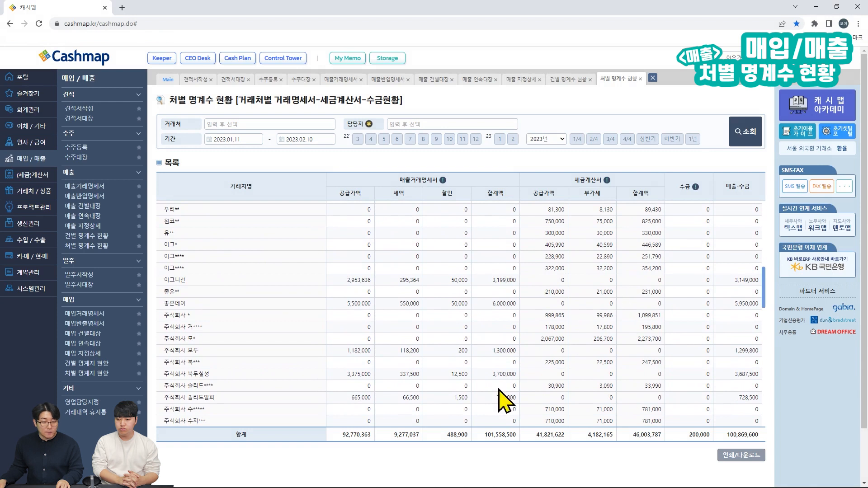
pyautogui.hotkey('ctrl', 'shift', 'd')
pyautogui.moveTo(159, 297); pyautogui.dragTo(763, 311)
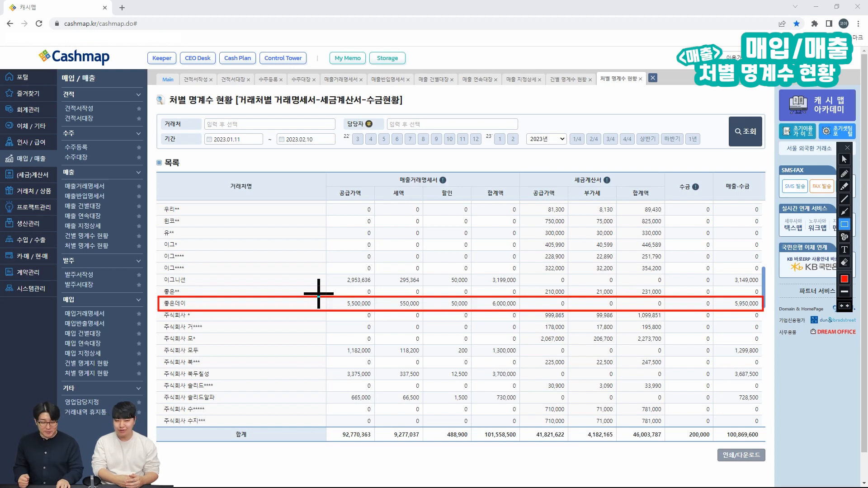
pyautogui.press('Escape')
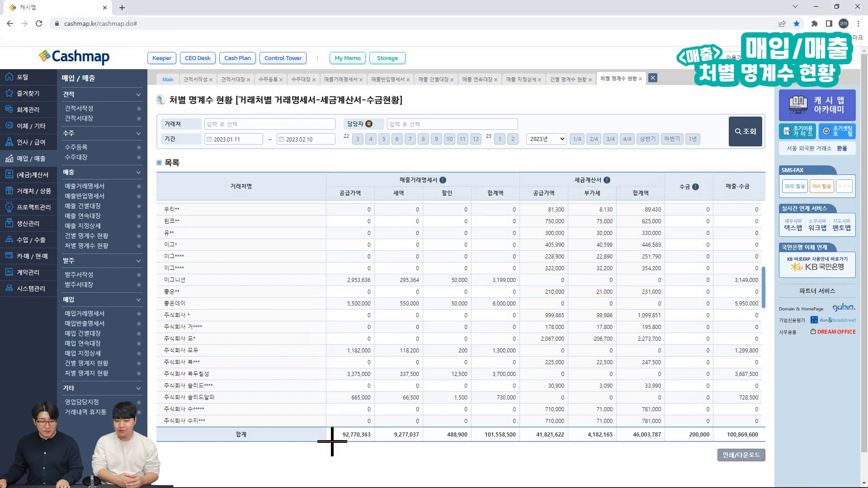
pyautogui.hotkey('ctrl', 'alt', 'd')
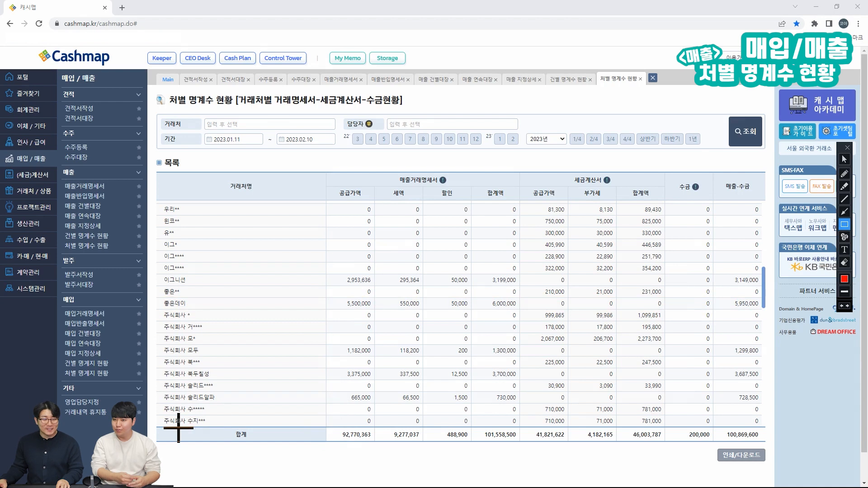
pyautogui.moveTo(156, 426)
pyautogui.mouseDown()
pyautogui.moveTo(171, 435)
pyautogui.moveTo(262, 438)
pyautogui.moveTo(488, 435)
pyautogui.moveTo(721, 460)
pyautogui.moveTo(771, 457)
pyautogui.moveTo(767, 441)
pyautogui.mouseUp()
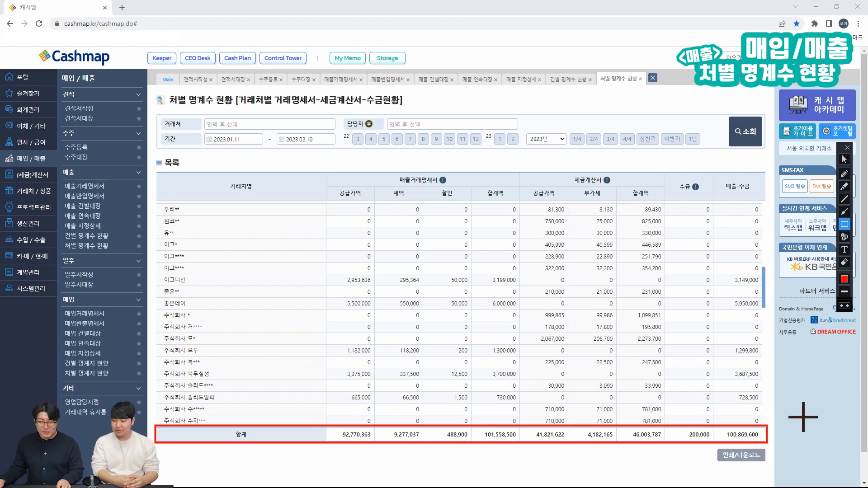
pyautogui.press('Escape')
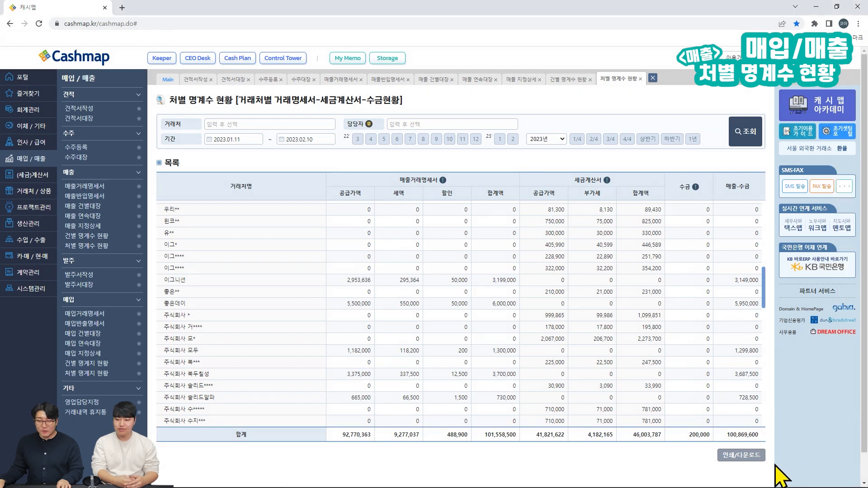
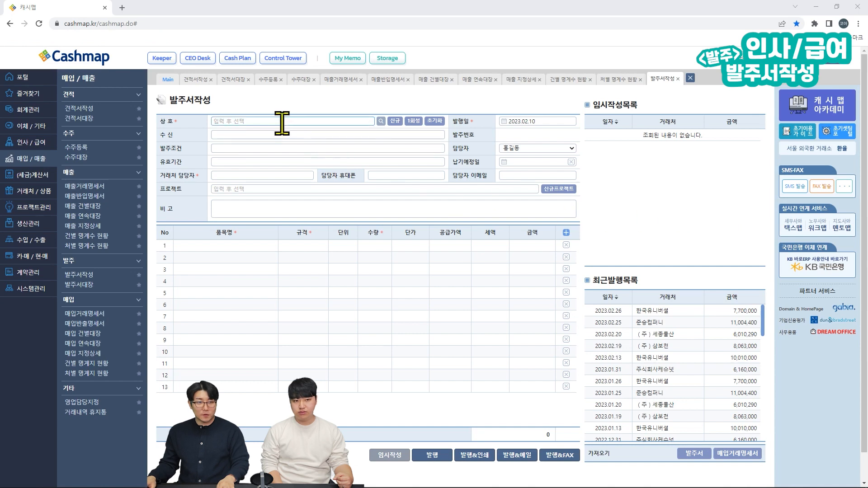
# Step: Choose 다팔아 as the vendor and enter the vendor contact person's name
pyautogui.click(258, 122)
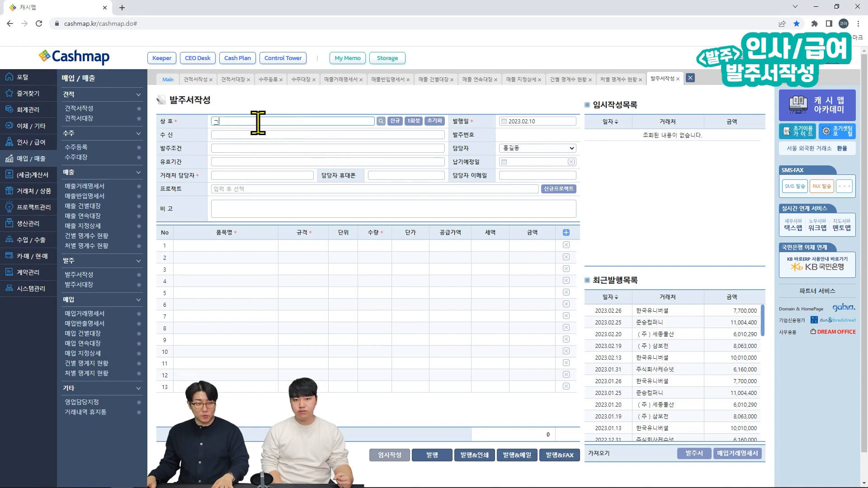
pyautogui.write('ㄷ')
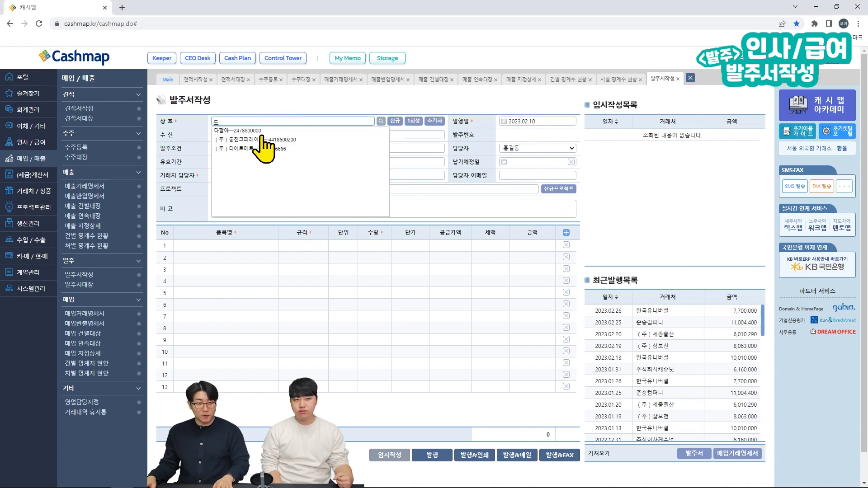
pyautogui.click(254, 131)
pyautogui.scroll(-1, 257, 129)
pyautogui.scroll(1, 430, 139)
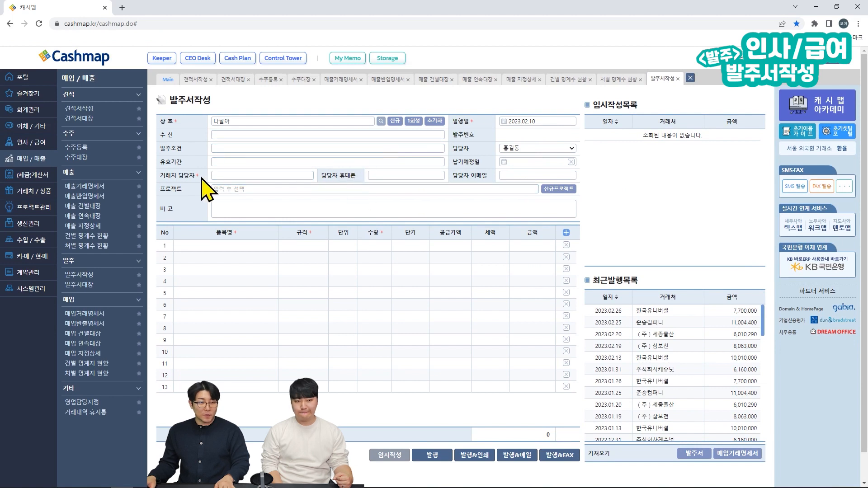
pyautogui.click(249, 176)
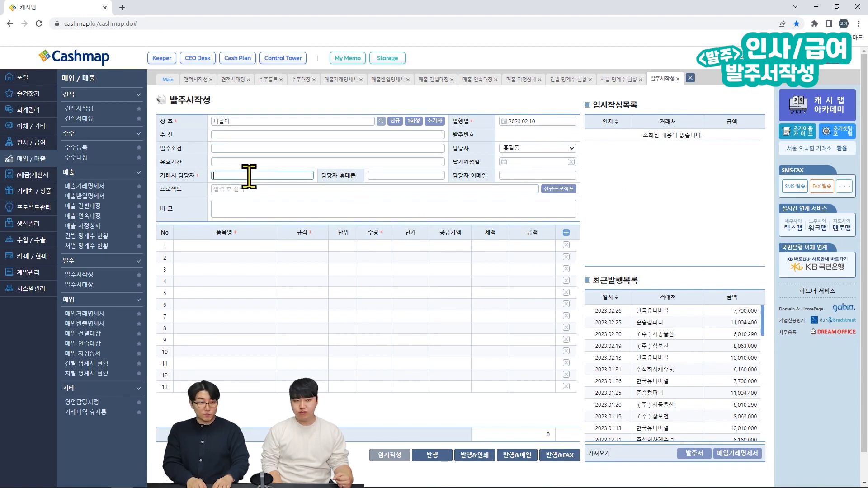
pyautogui.write('김다팔')
# Step: Enter recipient '다팔아상사 담당자 귀하', order conditions '-', and validity date 2023.02.10
pyautogui.click(244, 135)
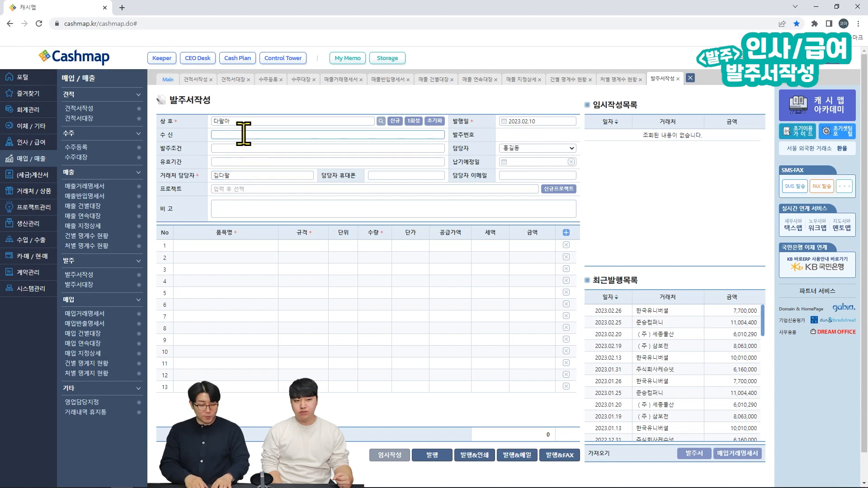
pyautogui.write('다팔아상사 담당자 귀하')
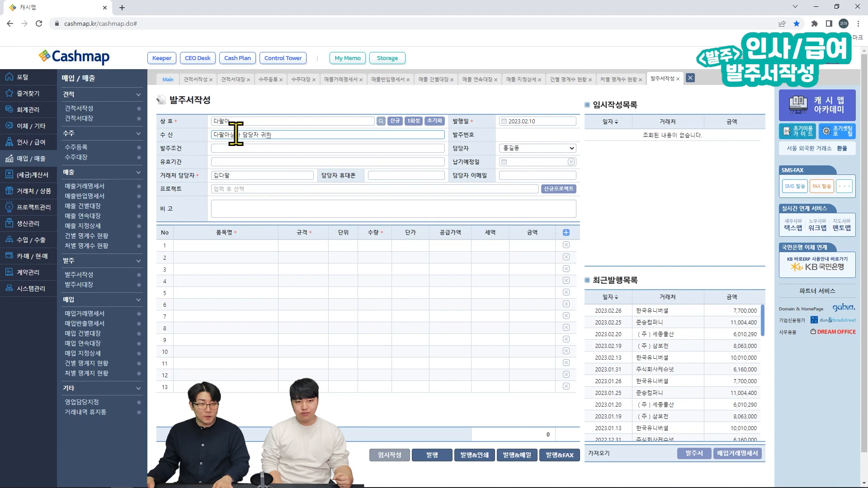
pyautogui.click(237, 147)
pyautogui.write('-')
pyautogui.click(242, 162)
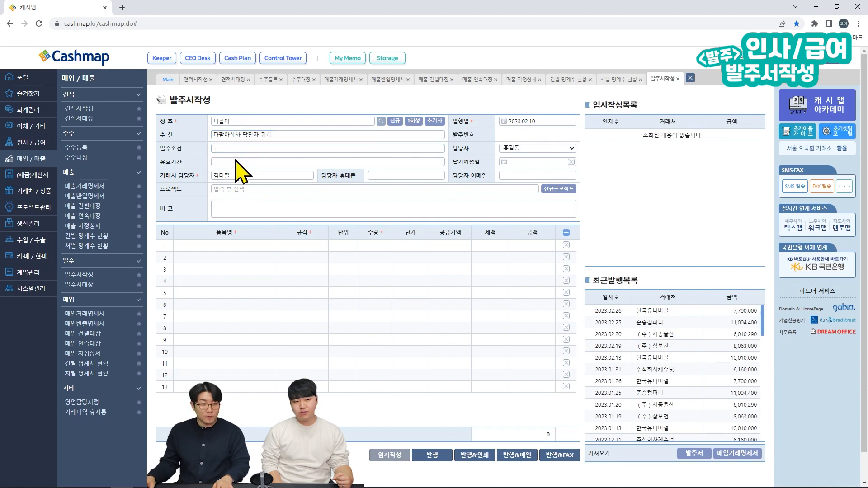
pyautogui.write('2023.02.08')
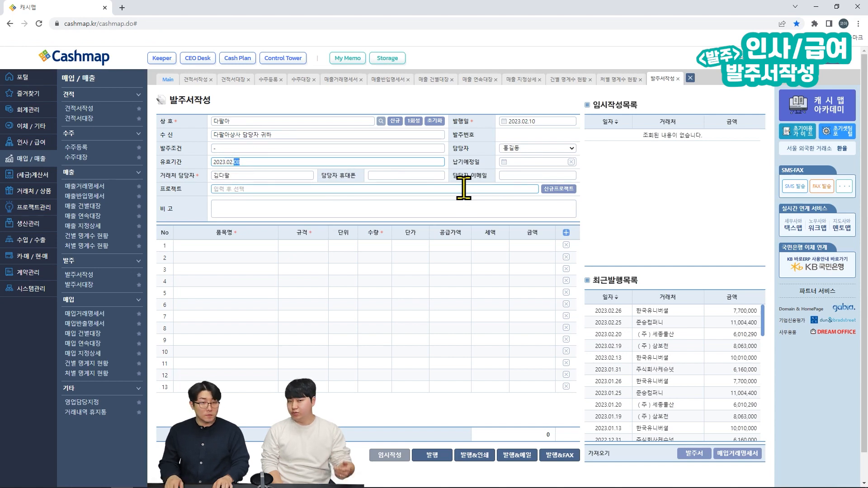
pyautogui.press('BackSpace')
pyautogui.press('BackSpace')
pyautogui.write('10')
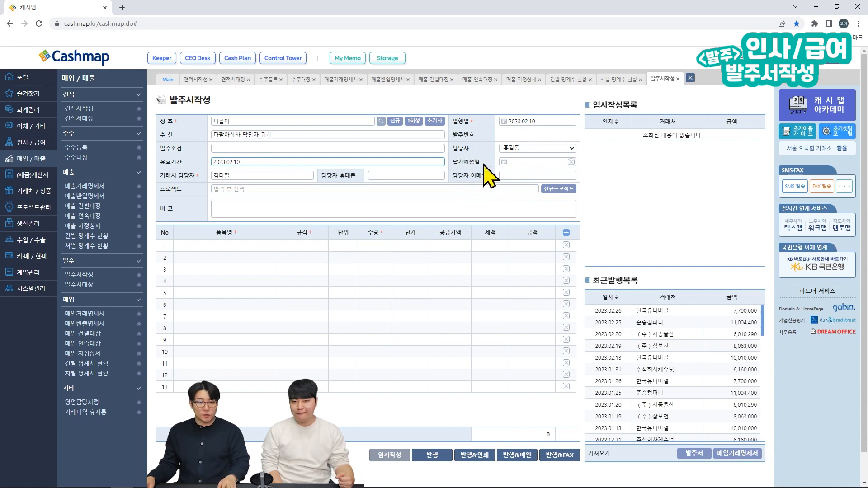
# Step: Set the delivery due date to 2023.02.24 and enter the contact's mobile number and e-mail
pyautogui.click(526, 162)
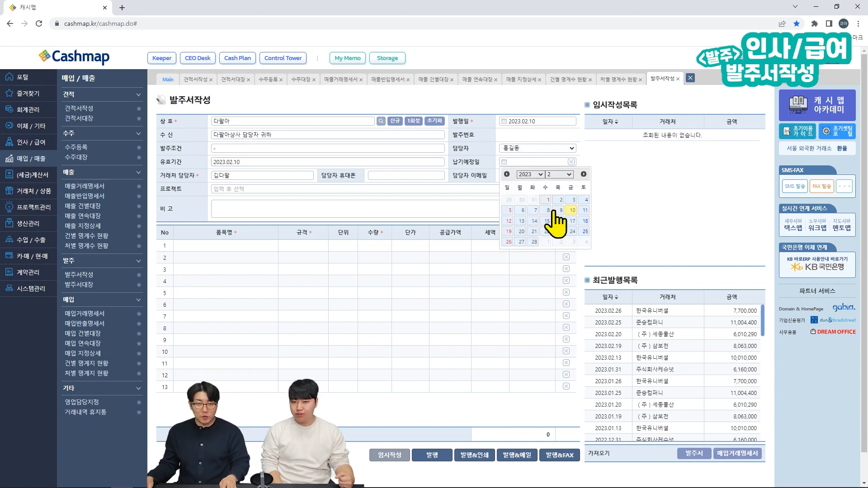
pyautogui.click(573, 231)
pyautogui.click(385, 174)
pyautogui.write('01012341234')
pyautogui.press('Tab')
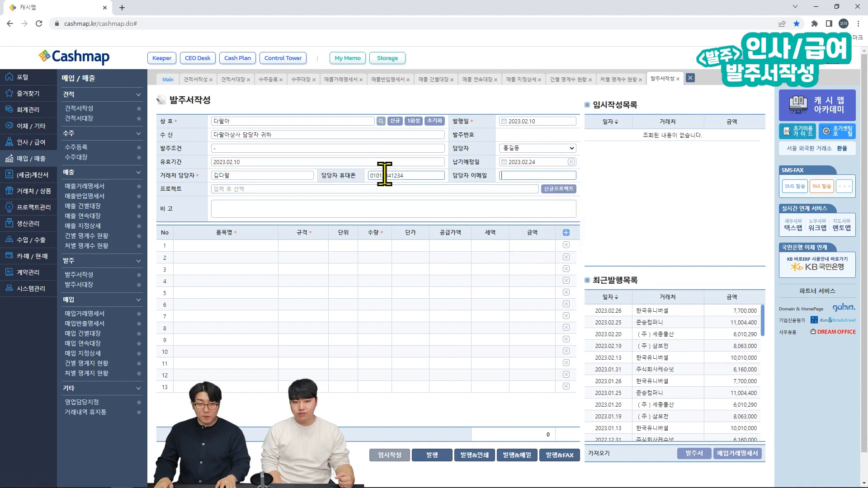
pyautogui.write('ㅇ')
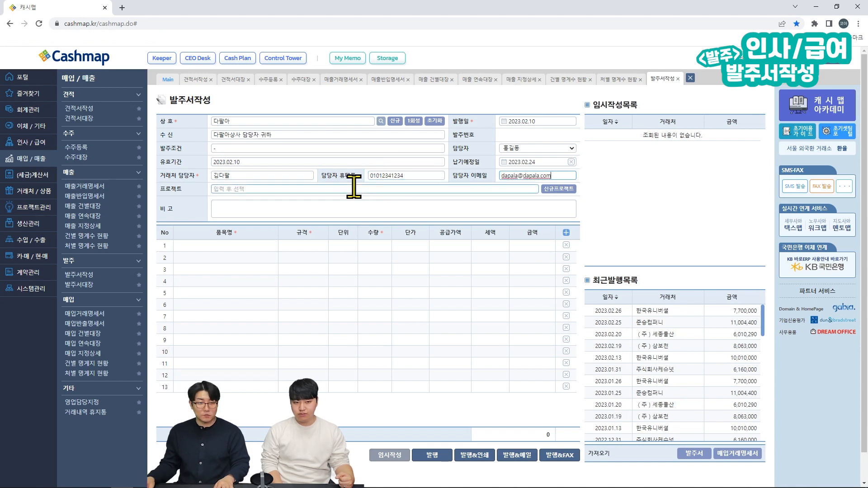
pyautogui.press('Tab')
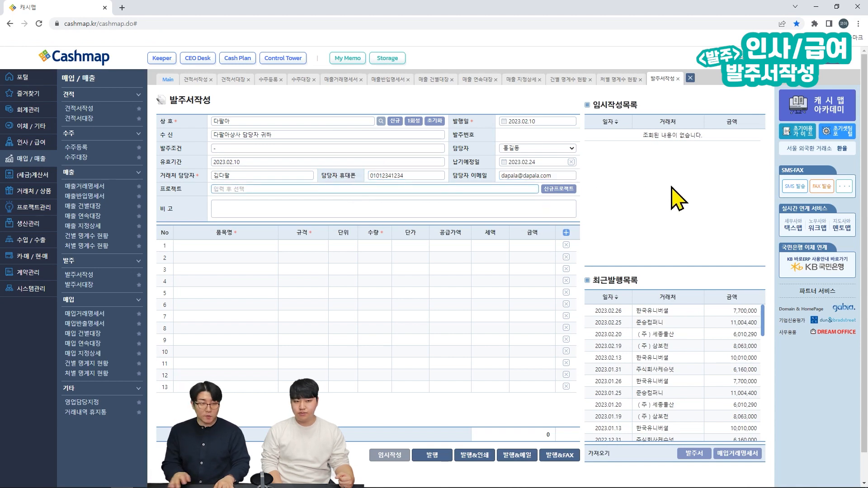
# Step: Set the project to 2023년 상반기 프로모션 and add the remark '빠른 답변 부탁드립니다'
pyautogui.write('2')
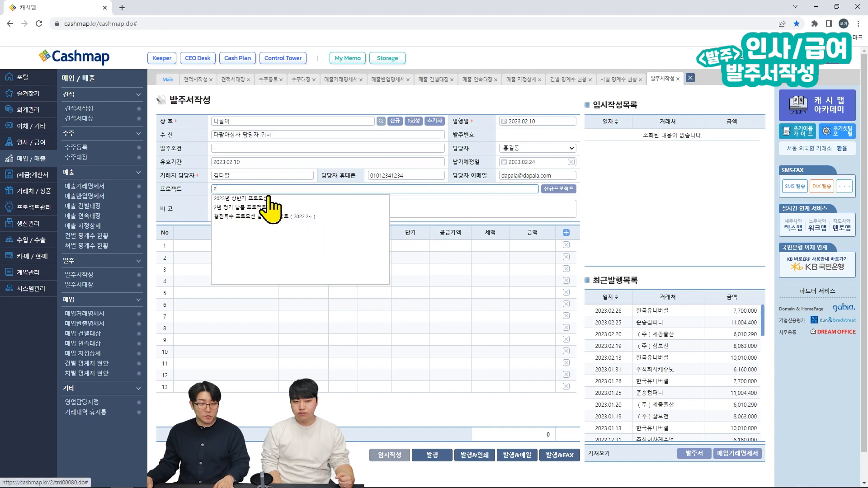
pyautogui.click(268, 198)
pyautogui.scroll(-1, 253, 208)
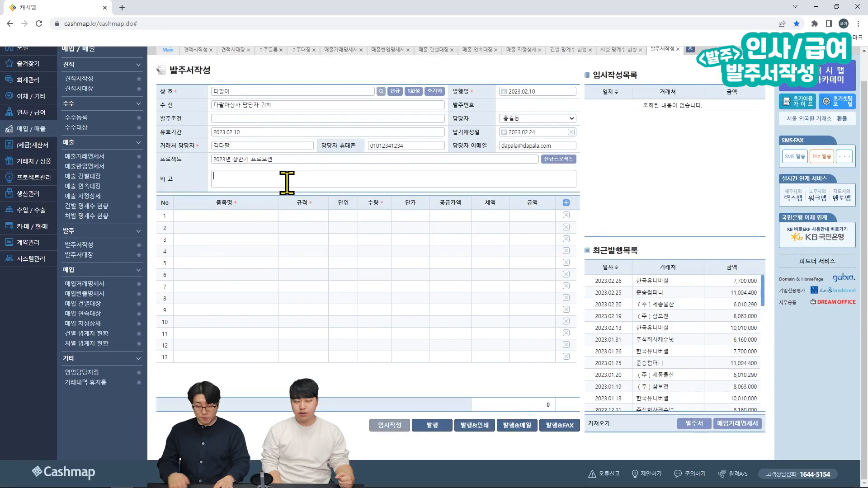
pyautogui.write('빠른 답변 부탁드립니다')
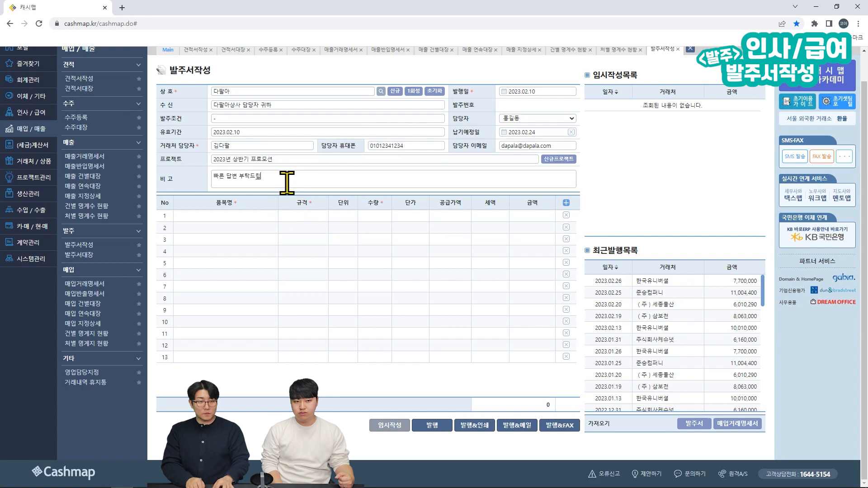
pyautogui.scroll(1, 286, 183)
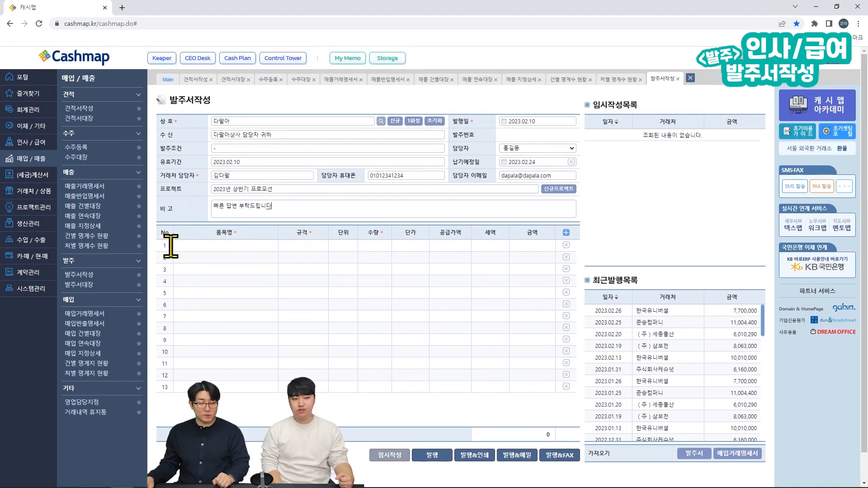
# Step: Add 오피스연필HB and 워너비05 as the two order lines
pyautogui.click(203, 245)
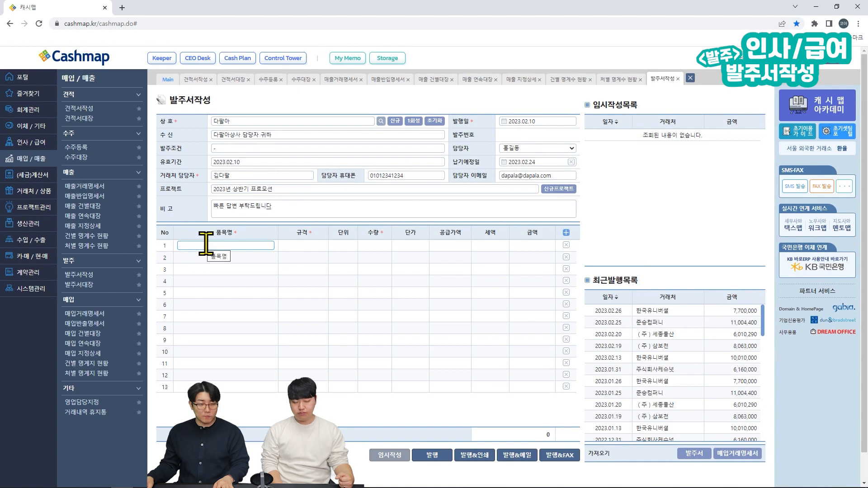
pyautogui.write('ㅇ')
pyautogui.click(227, 265)
pyautogui.scroll(-1, 229, 260)
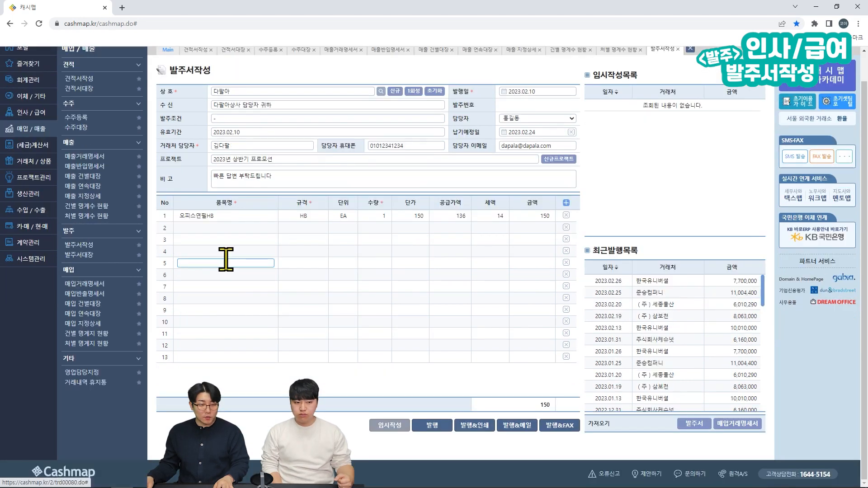
pyautogui.click(228, 227)
pyautogui.write('ㅇ')
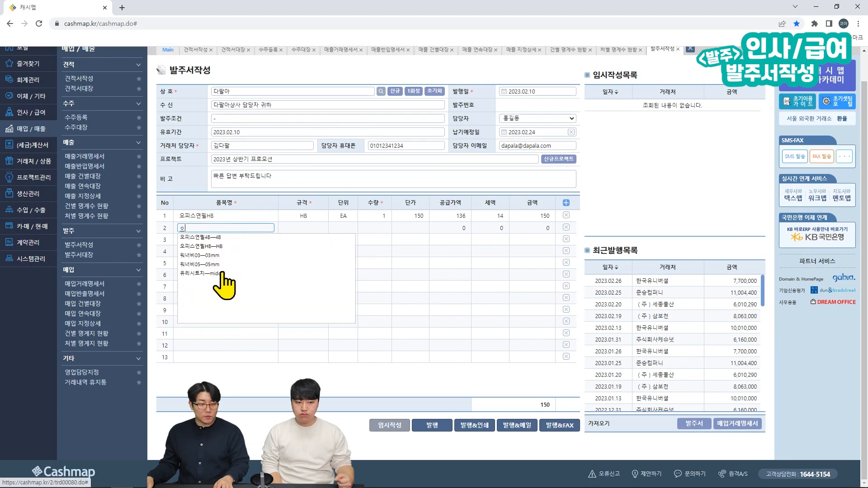
pyautogui.click(228, 264)
pyautogui.scroll(1, 221, 261)
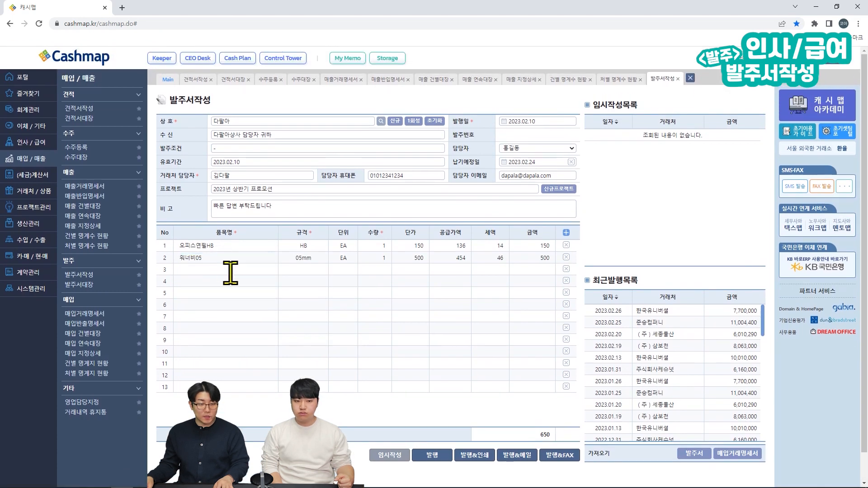
# Step: Set the quantities to 100 and 500, bringing the order total to 265,000
pyautogui.click(382, 246)
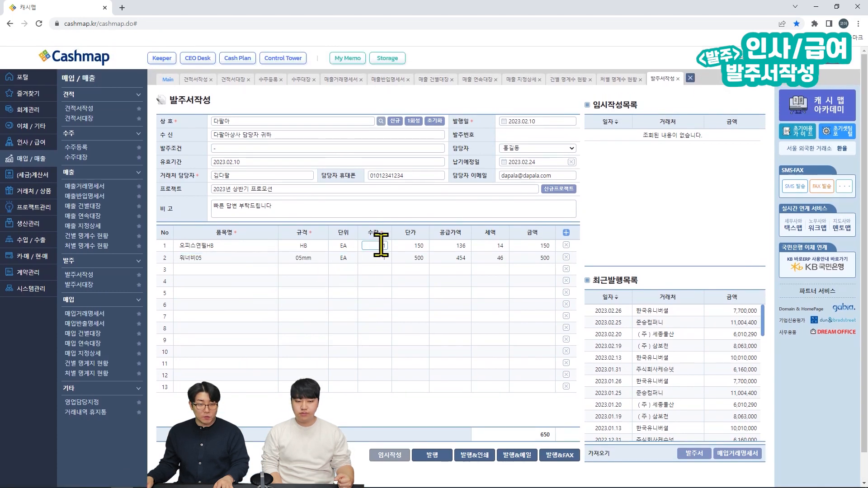
pyautogui.write('00')
pyautogui.click(363, 258)
pyautogui.write('500')
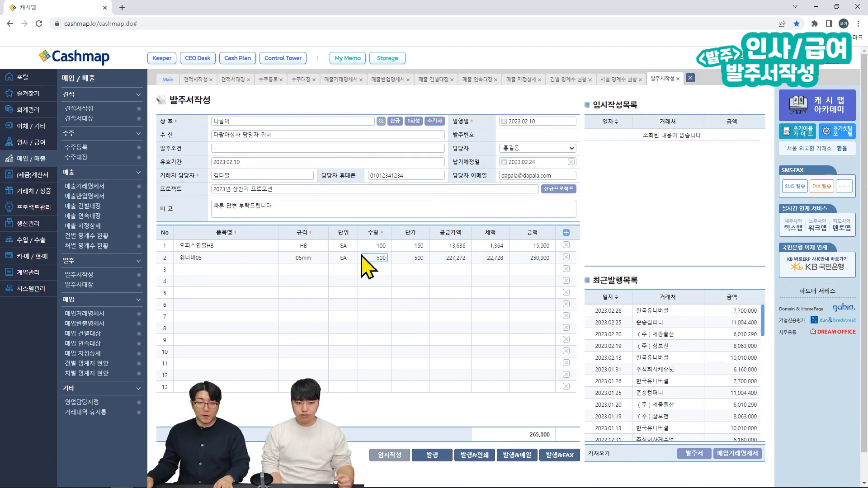
pyautogui.click(682, 248)
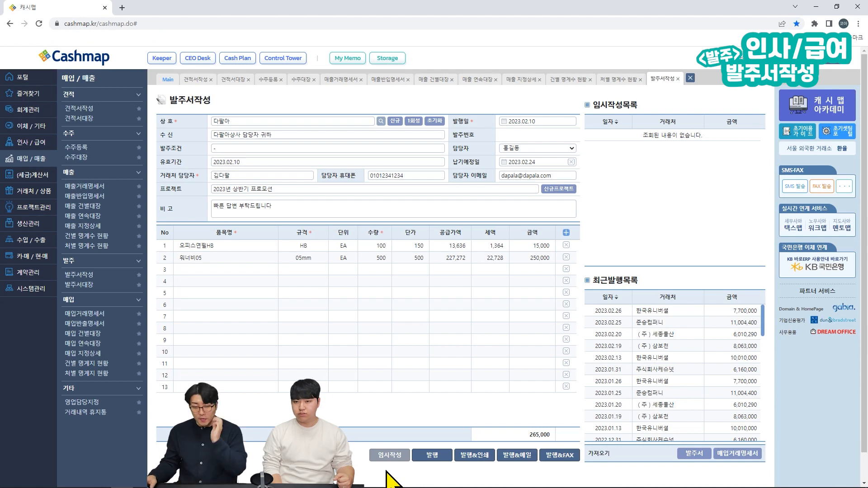
# Step: Issue and confirm the 다팔아 order, then highlight its entry in the recently issued list
pyautogui.click(431, 457)
pyautogui.click(480, 75)
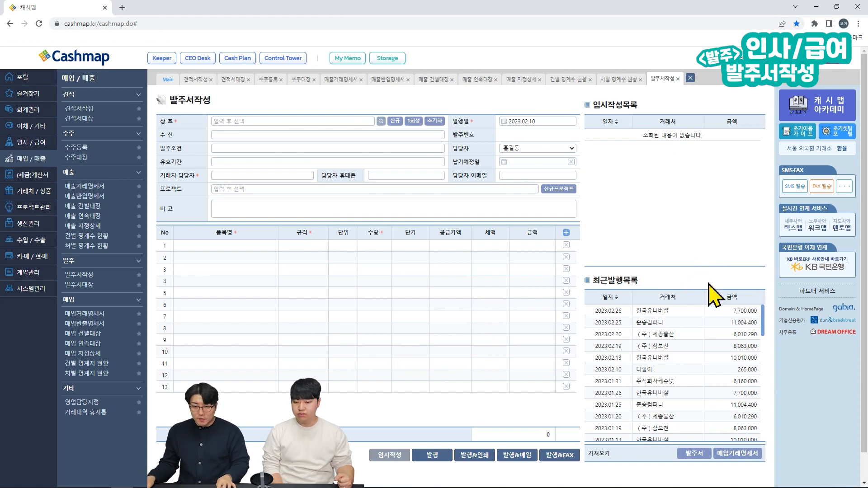
pyautogui.hotkey('ctrl', 'alt', 'g')
pyautogui.moveTo(589, 364); pyautogui.dragTo(762, 375)
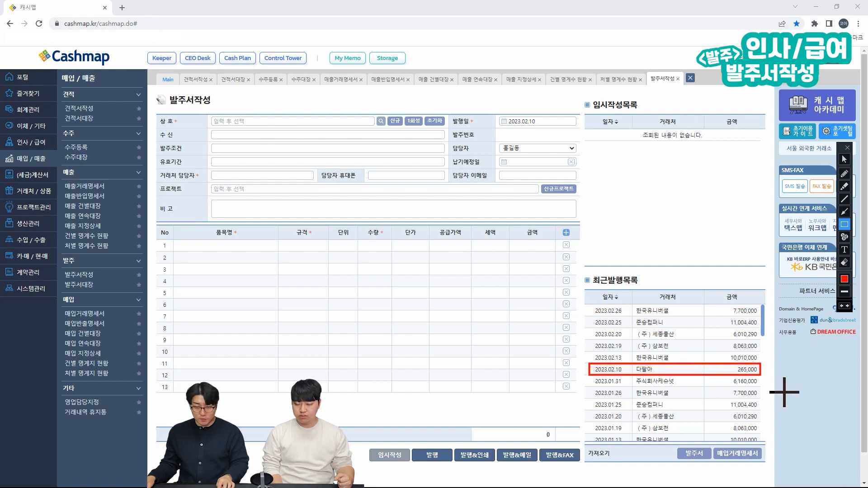
pyautogui.hotkey('ctrl', 'alt', 'g')
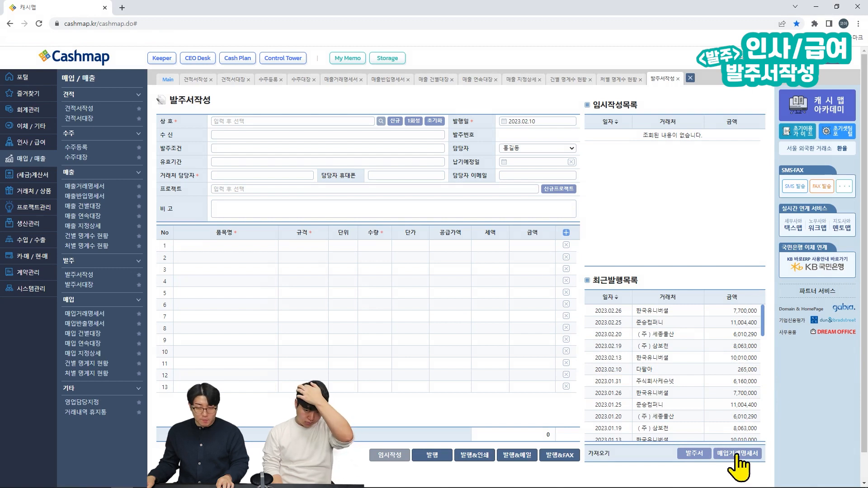
# Step: Insert the 2023.01.17 준승컴퍼니 purchase statement's items into the purchase order form
pyautogui.click(737, 453)
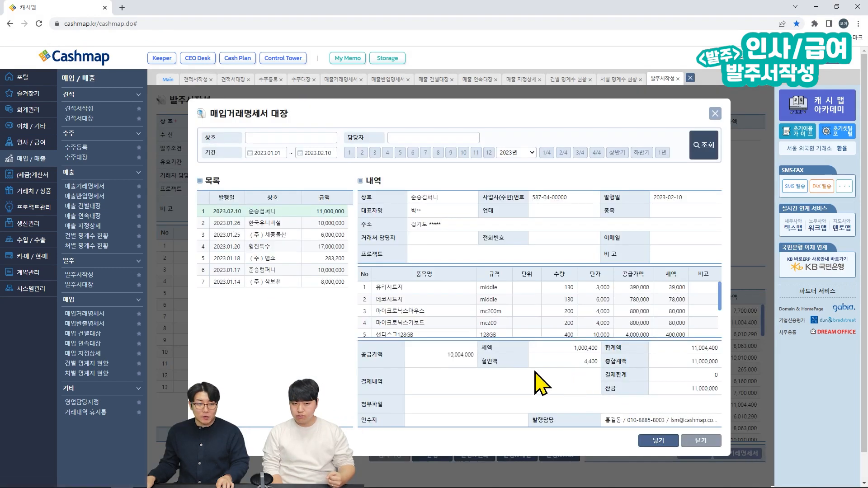
pyautogui.click(314, 272)
pyautogui.click(646, 441)
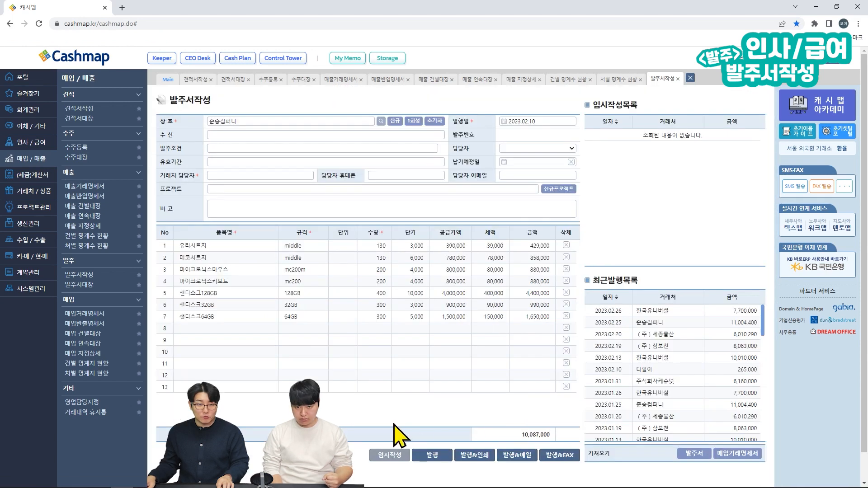
pyautogui.click(230, 364)
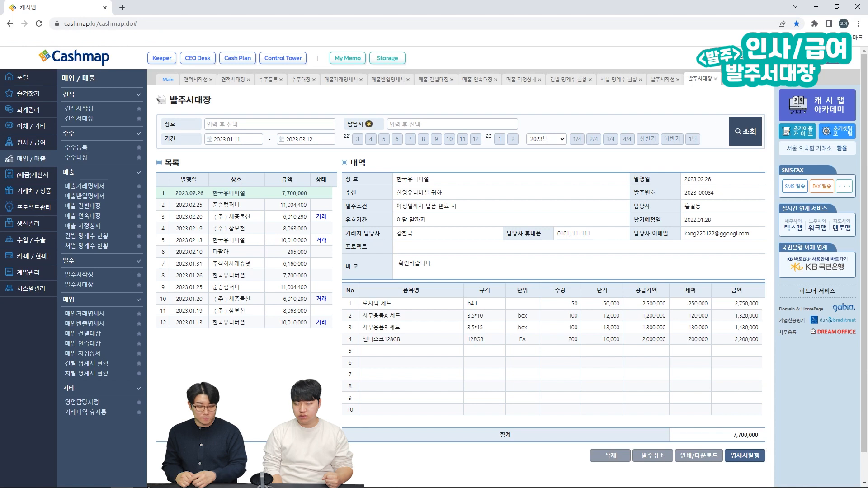
# Step: Outline the order list, then select the 2023.02.25 준승컴퍼니 and 2023.02.19 (주)삼보천 orders
pyautogui.hotkey('ctrl', 'alt', 'd')
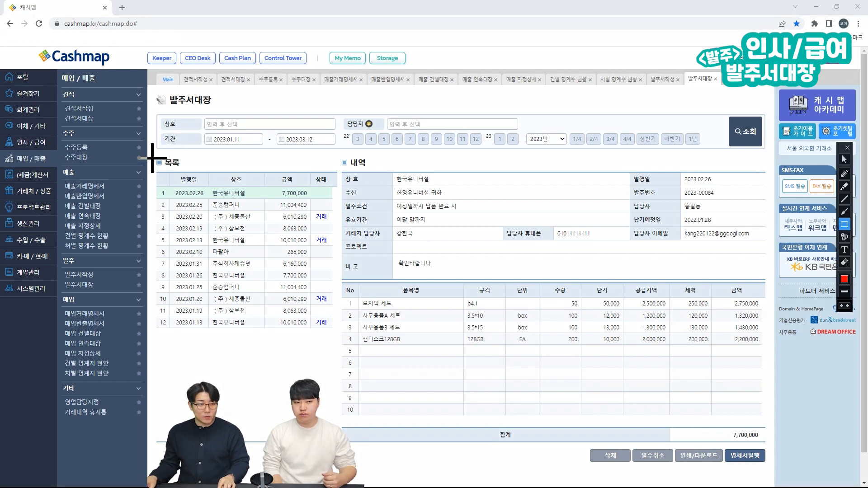
pyautogui.moveTo(149, 156)
pyautogui.mouseDown()
pyautogui.moveTo(330, 449)
pyautogui.moveTo(340, 446)
pyautogui.mouseUp()
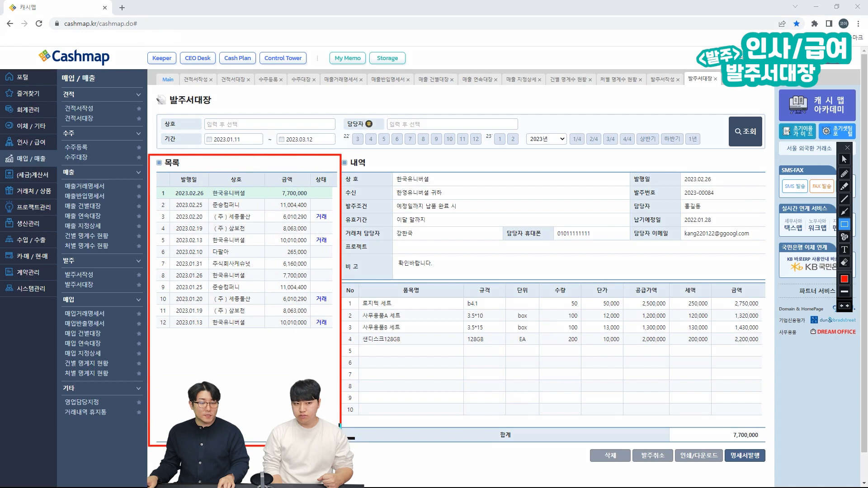
pyautogui.press('Escape')
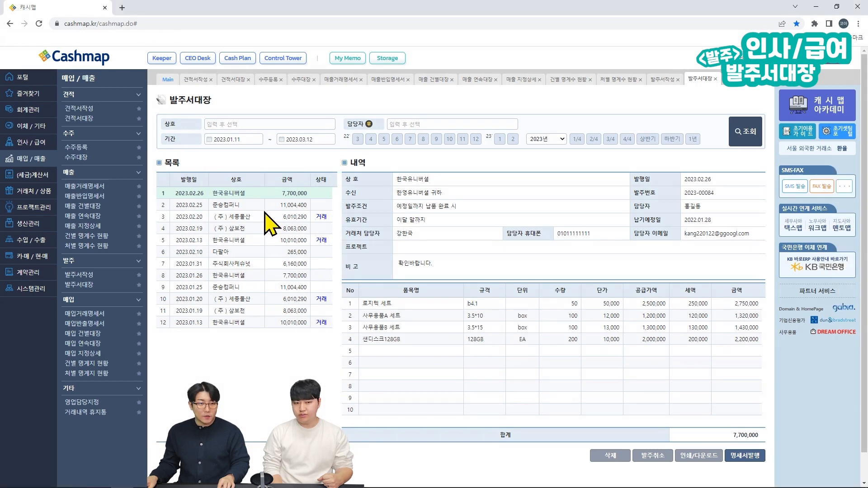
pyautogui.click(273, 206)
pyautogui.click(276, 227)
# Step: Highlight the (주)삼보천 order's detail panel and status column with red annotations
pyautogui.hotkey('ctrl', 'F1')
pyautogui.moveTo(335, 149)
pyautogui.mouseDown()
pyautogui.moveTo(451, 276)
pyautogui.moveTo(640, 392)
pyautogui.moveTo(790, 462)
pyautogui.moveTo(773, 450)
pyautogui.mouseUp()
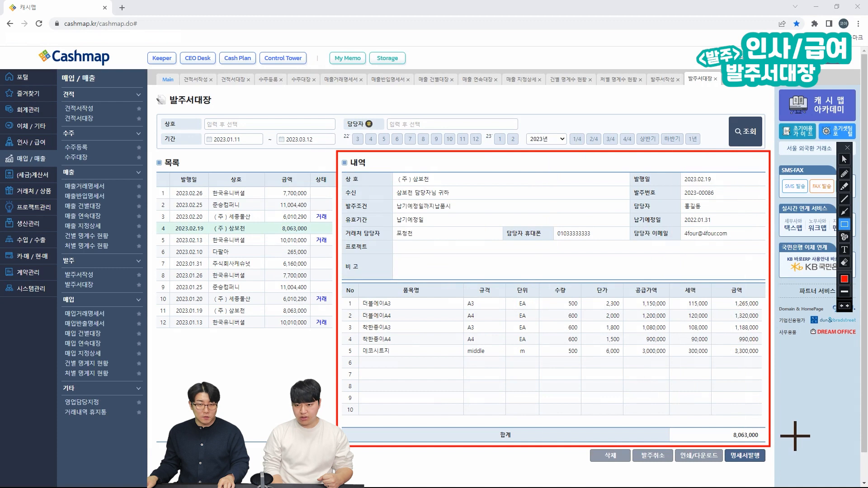
pyautogui.press('Escape')
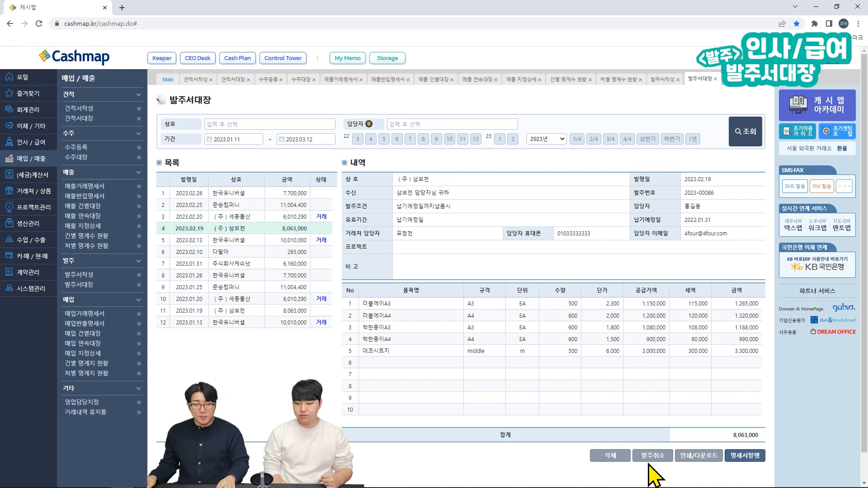
pyautogui.hotkey('ctrl', 'alt', 'g')
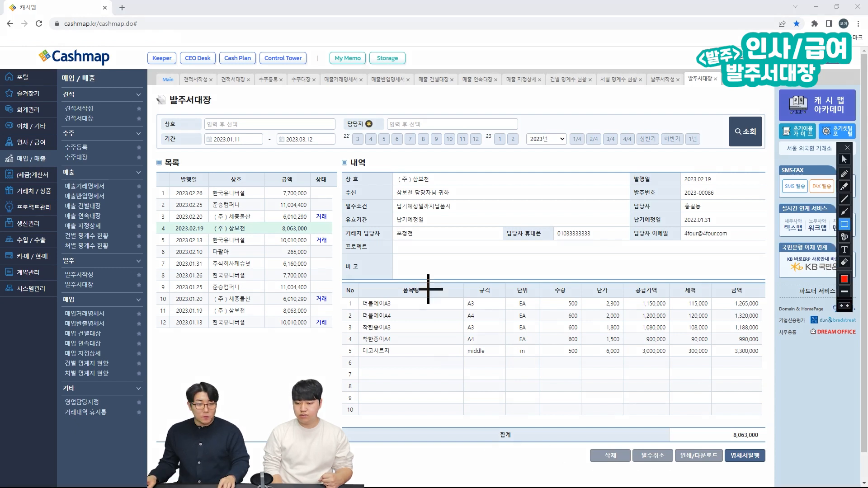
pyautogui.moveTo(308, 170)
pyautogui.mouseDown()
pyautogui.moveTo(336, 237)
pyautogui.moveTo(337, 335)
pyautogui.mouseUp()
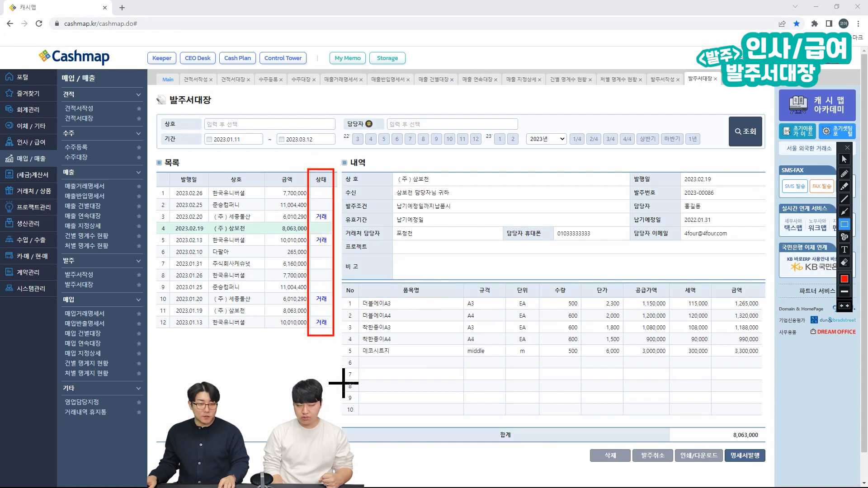
pyautogui.hotkey('ctrl', 'alt', 'g')
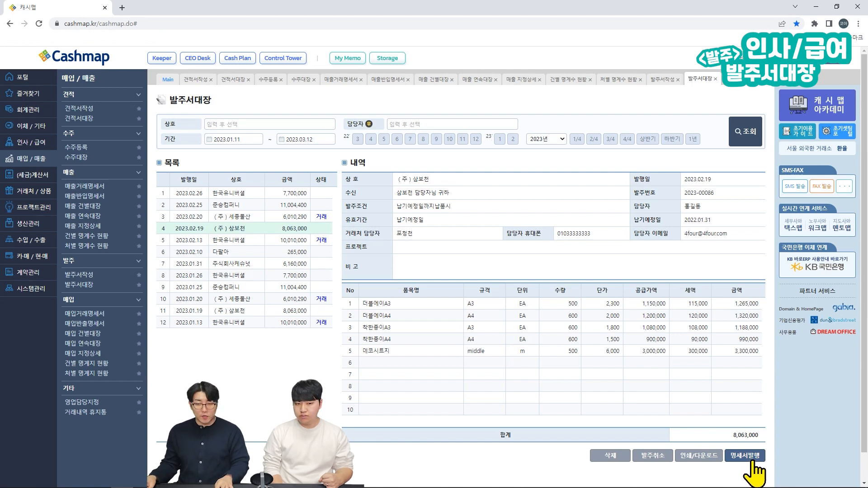
# Step: Issue a purchase statement from the (주)삼보천 order and save it at 8,063,000
pyautogui.click(753, 458)
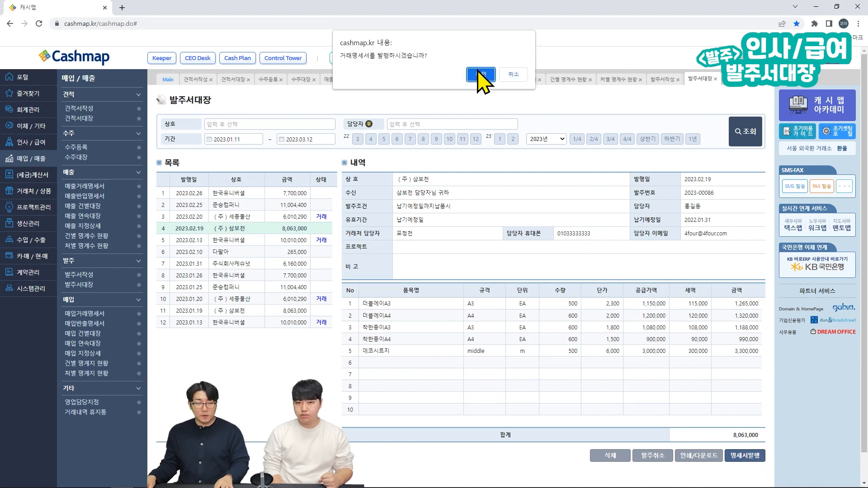
pyautogui.click(479, 79)
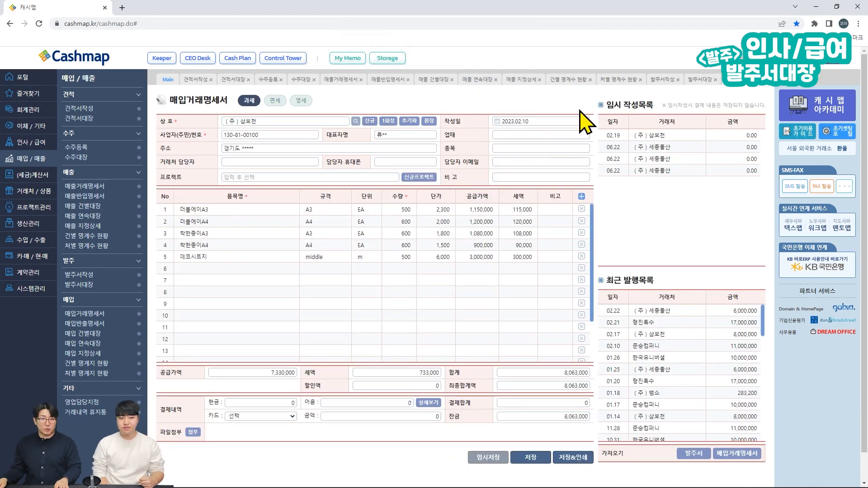
pyautogui.click(528, 458)
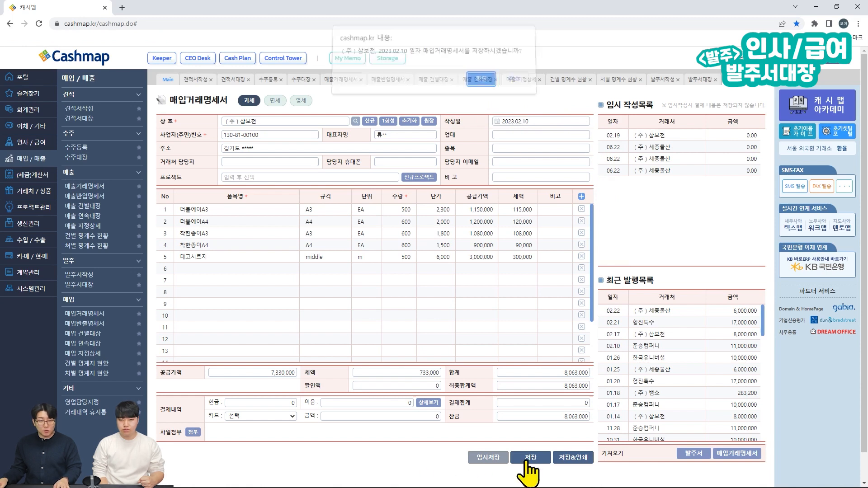
pyautogui.click(481, 80)
pyautogui.click(461, 312)
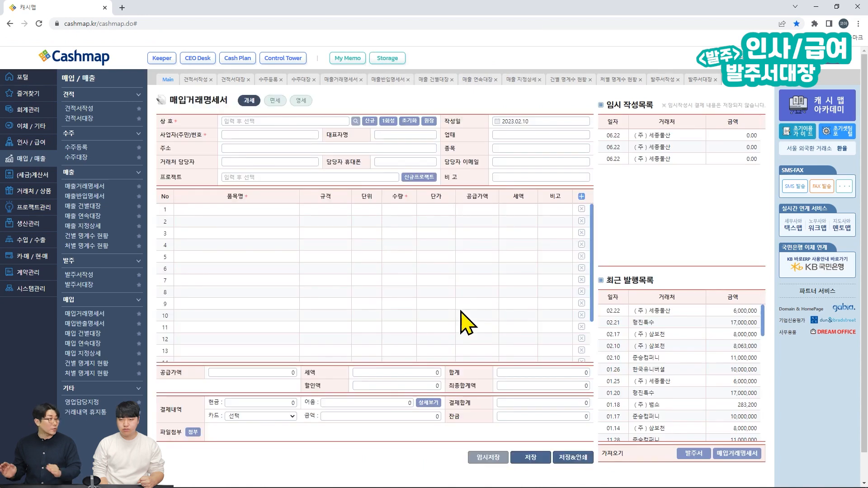
# Step: Check in the order ledger that the (주)삼보천 order shows 거래완료, highlighting its row and details
pyautogui.click(86, 285)
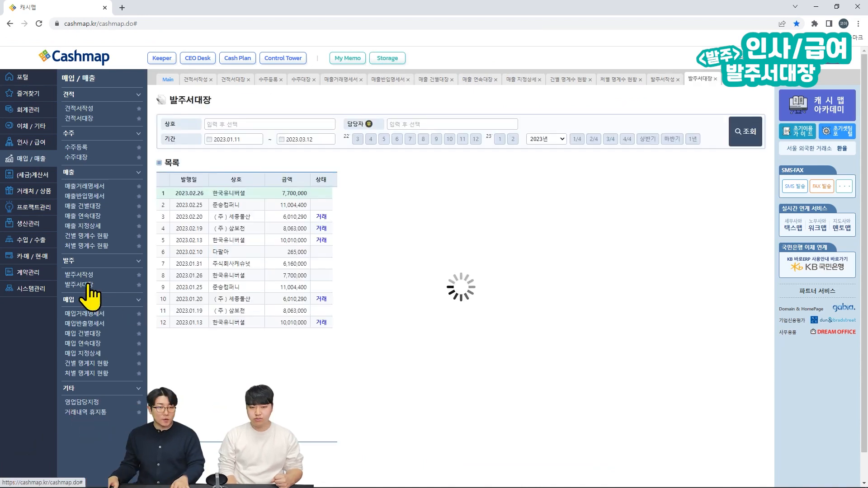
pyautogui.click(280, 228)
pyautogui.moveTo(154, 221)
pyautogui.mouseDown()
pyautogui.moveTo(195, 233)
pyautogui.moveTo(338, 235)
pyautogui.mouseUp()
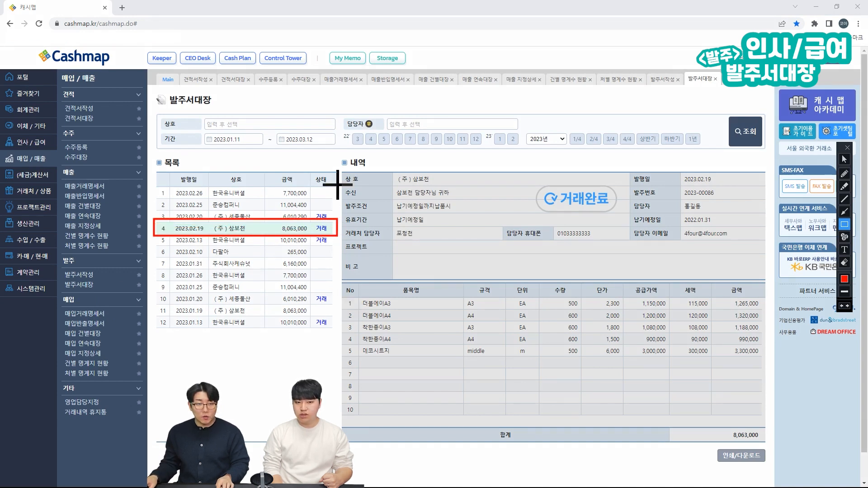
pyautogui.moveTo(340, 168); pyautogui.dragTo(770, 446)
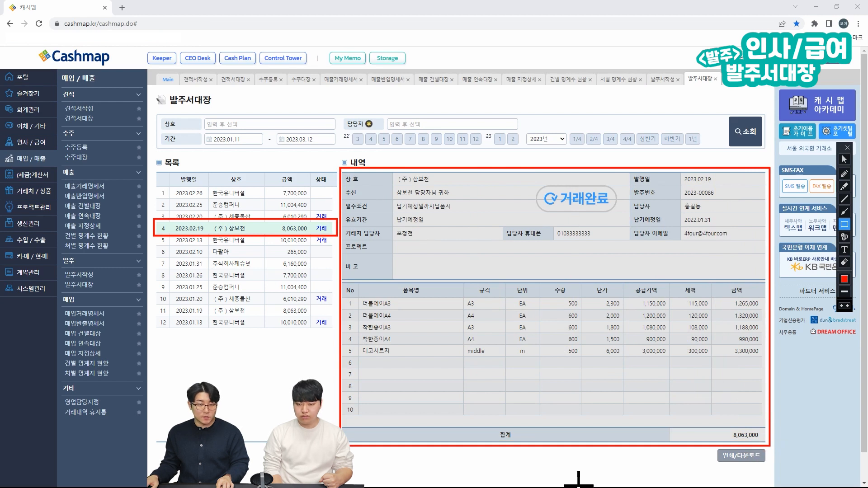
pyautogui.press('Escape')
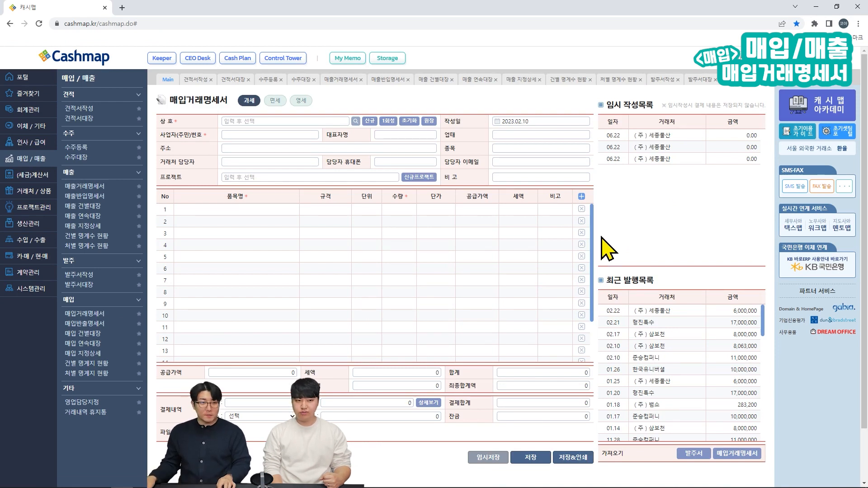
# Step: Toggle the statement to 면세 and back to 과세, then pick (주)세종물산 as vendor
pyautogui.click(277, 102)
pyautogui.click(251, 101)
pyautogui.click(229, 119)
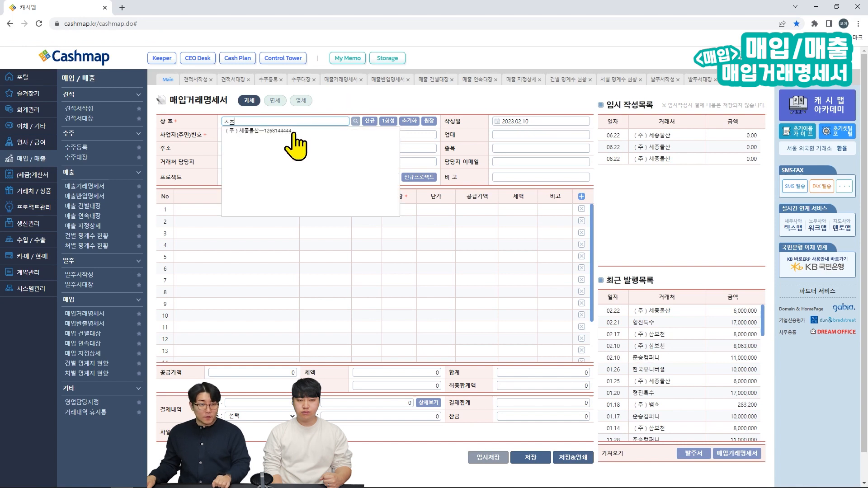
pyautogui.click(291, 133)
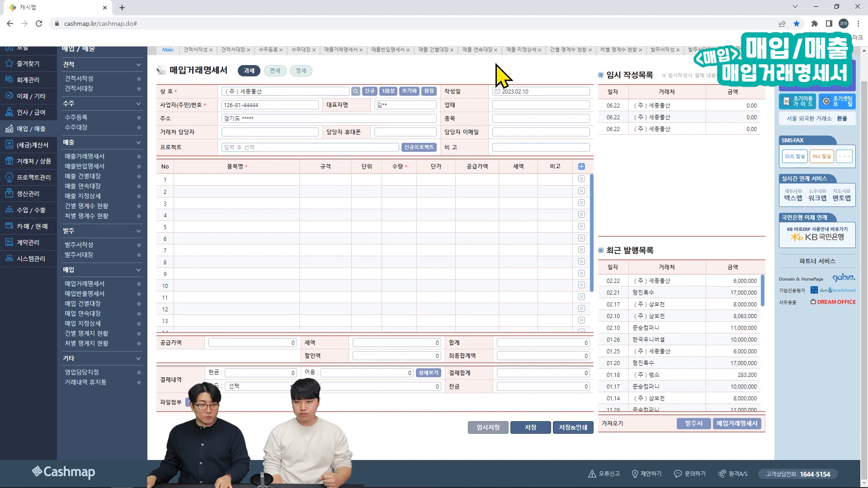
pyautogui.scroll(1, 498, 72)
# Step: List 100 제도샤프03 and 100 제트스트림05, setting 제트스트림05's unit price to 500
pyautogui.click(246, 210)
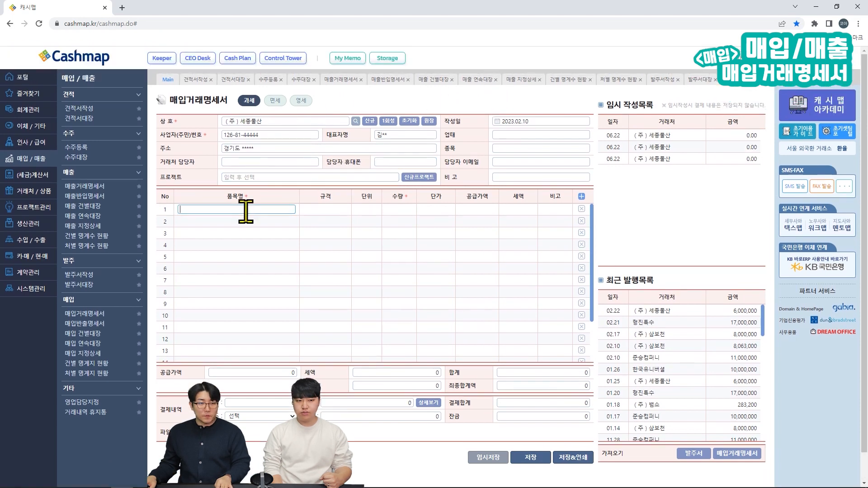
pyautogui.write('제')
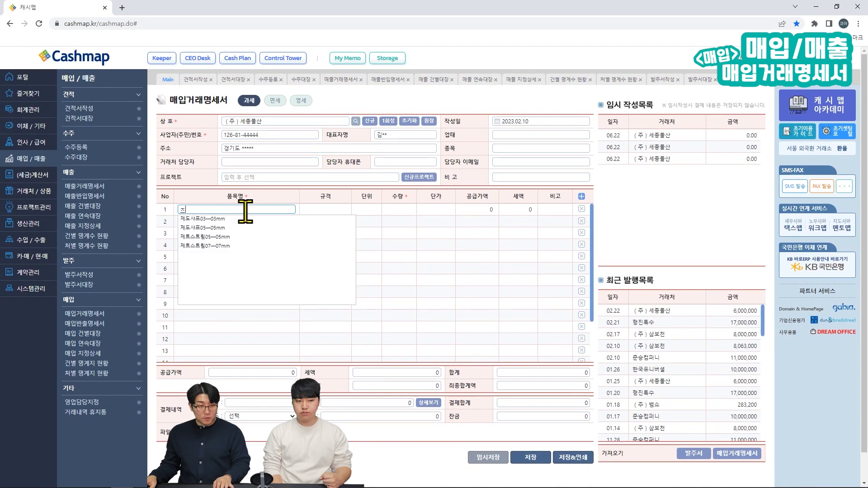
pyautogui.click(227, 220)
pyautogui.write('제')
pyautogui.click(232, 226)
pyautogui.scroll(1, 227, 216)
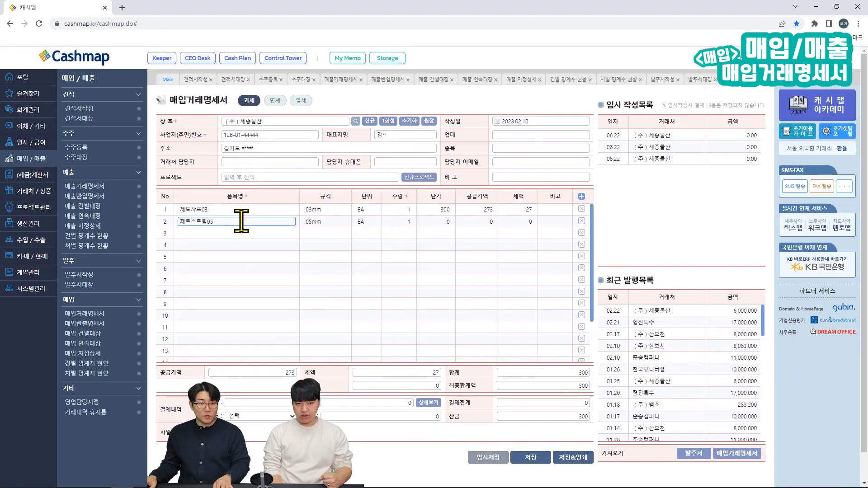
pyautogui.click(392, 209)
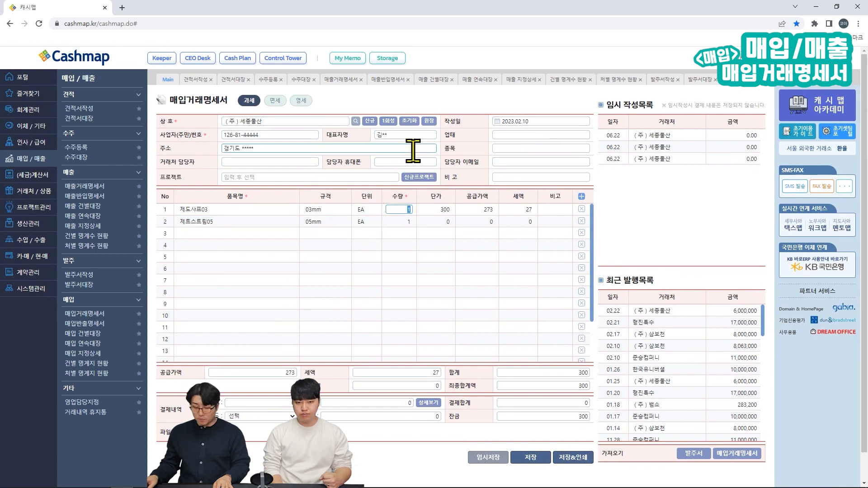
pyautogui.click(396, 222)
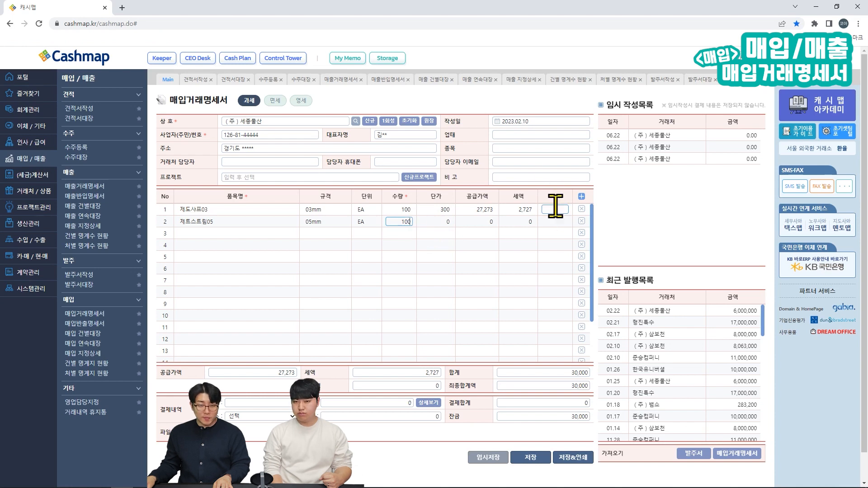
pyautogui.click(444, 221)
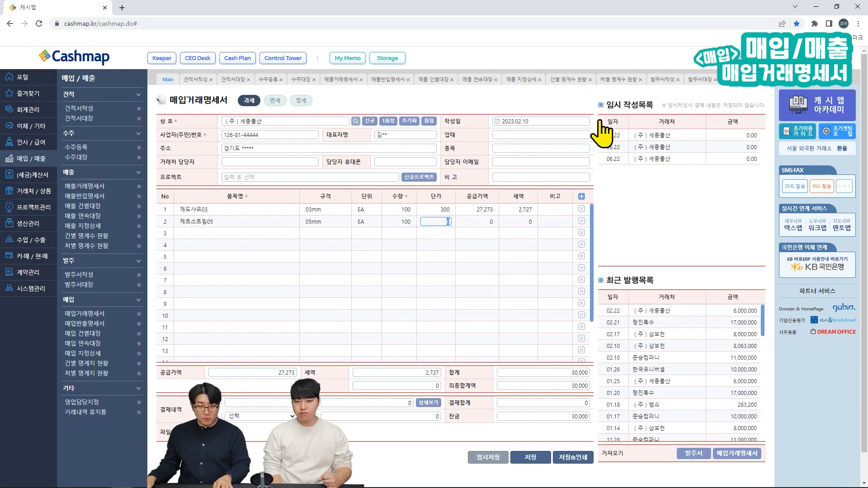
pyautogui.write('500')
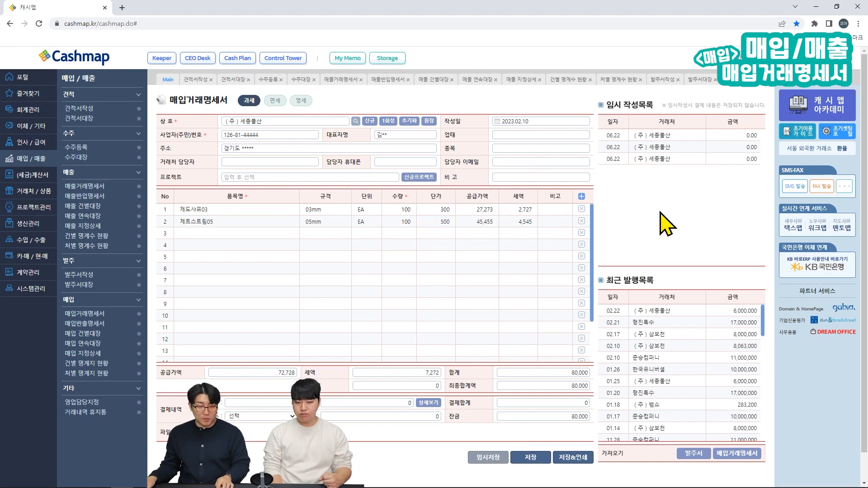
# Step: Highlight the totals row, then enter a 50,000 discount so the final total becomes 30,000
pyautogui.hotkey('ctrl', 'alt', 'd')
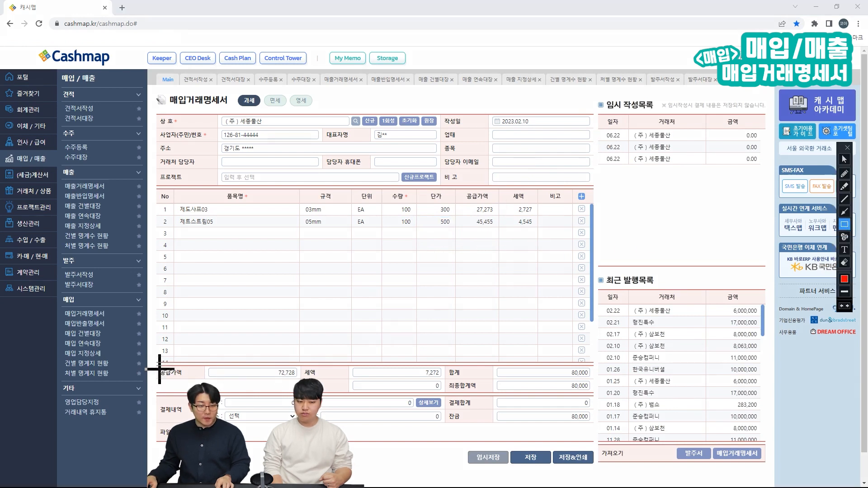
pyautogui.moveTo(157, 364)
pyautogui.mouseDown()
pyautogui.moveTo(577, 379)
pyautogui.moveTo(581, 409)
pyautogui.moveTo(591, 392)
pyautogui.mouseUp()
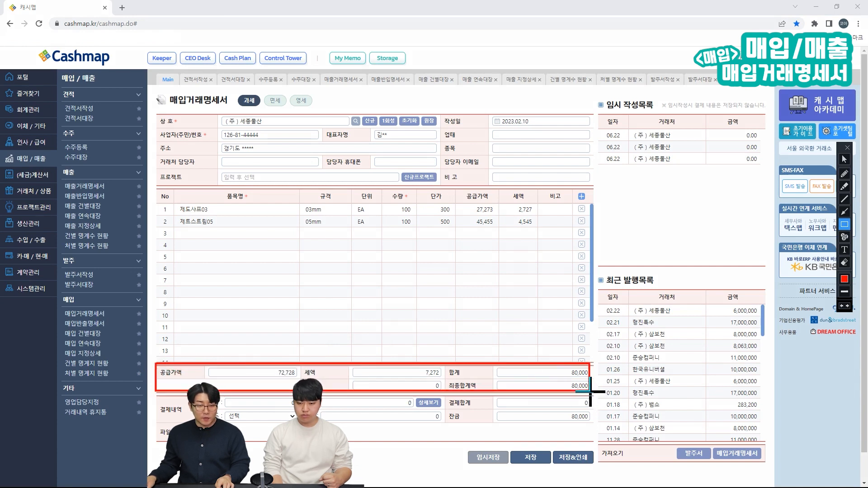
pyautogui.hotkey('ctrl', 'alt', 'd')
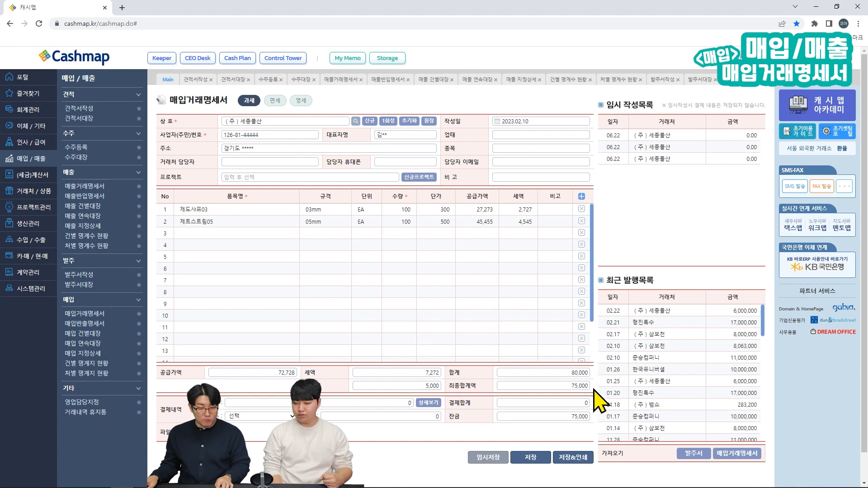
pyautogui.click(420, 386)
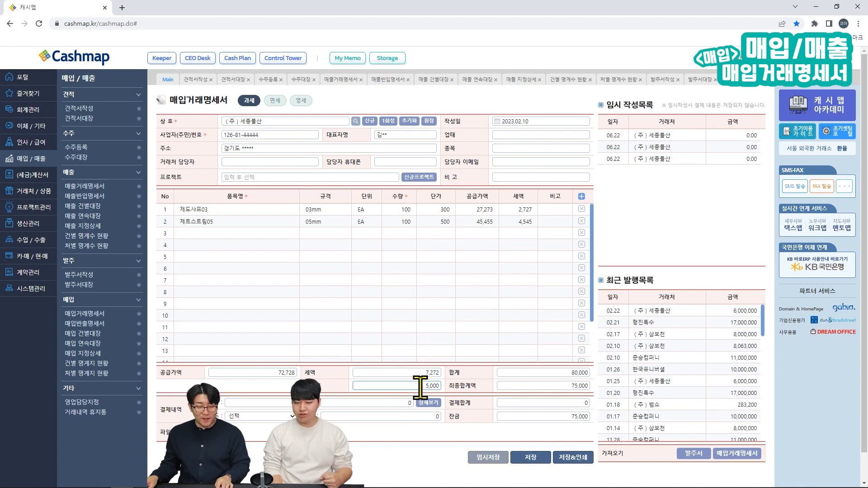
pyautogui.click(415, 396)
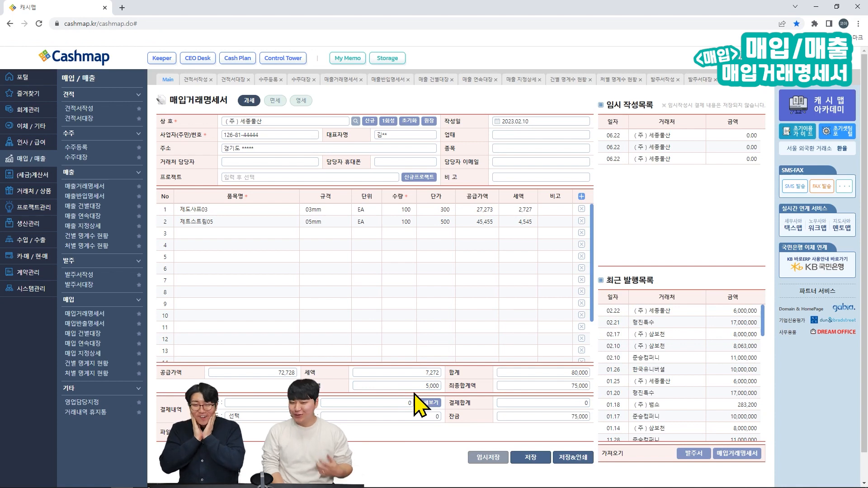
pyautogui.click(431, 385)
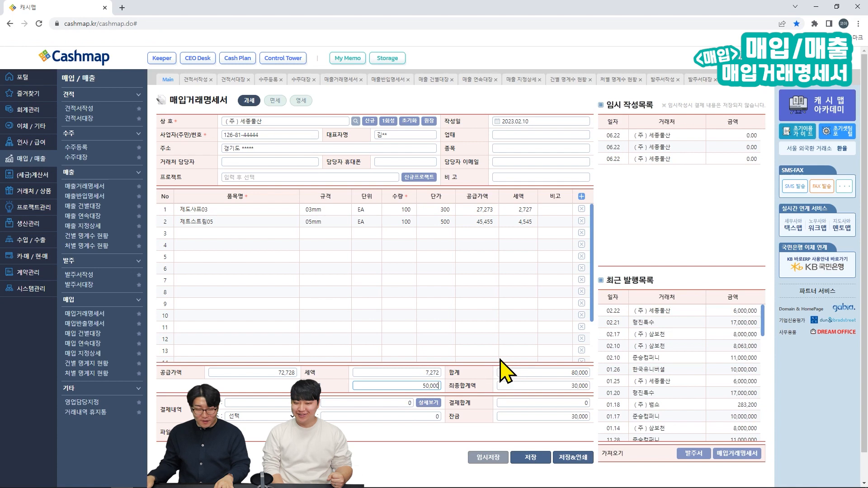
pyautogui.click(452, 473)
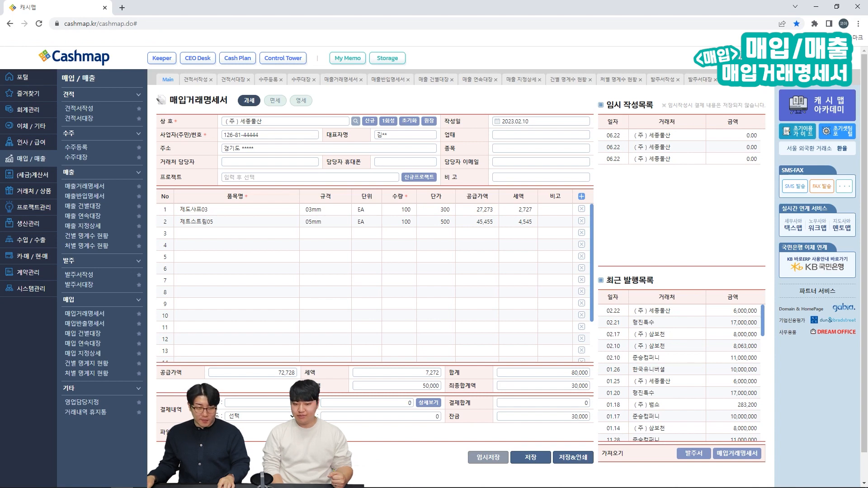
# Step: Enter a 30,000 cash payment and check the promissory note (어음) details
pyautogui.click(278, 403)
pyautogui.write('30000')
pyautogui.click(312, 459)
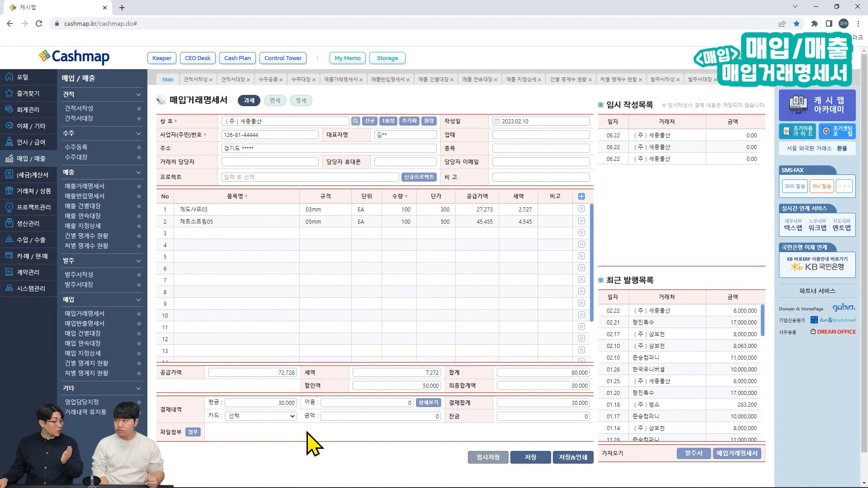
pyautogui.click(429, 403)
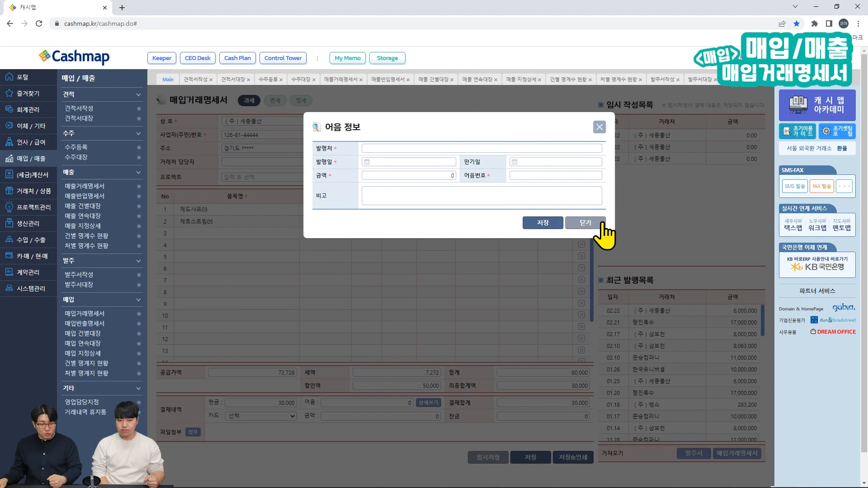
pyautogui.click(587, 222)
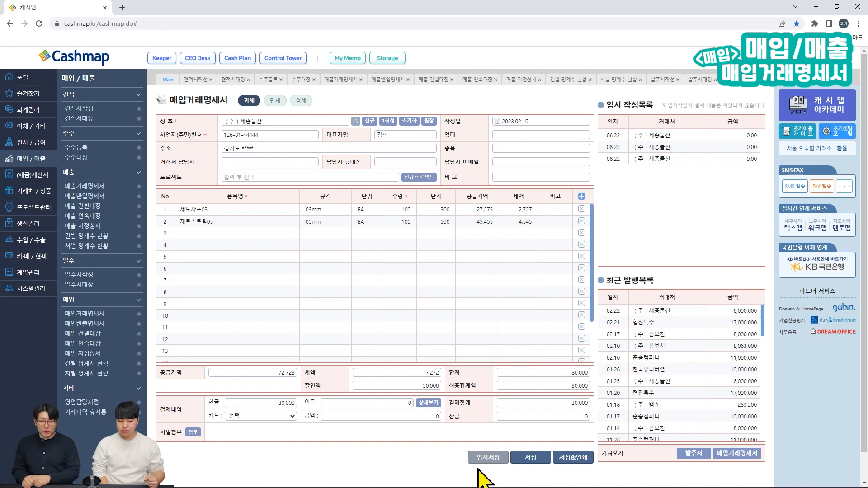
# Step: Save the purchase statement and dismiss the saved notice
pyautogui.click(538, 464)
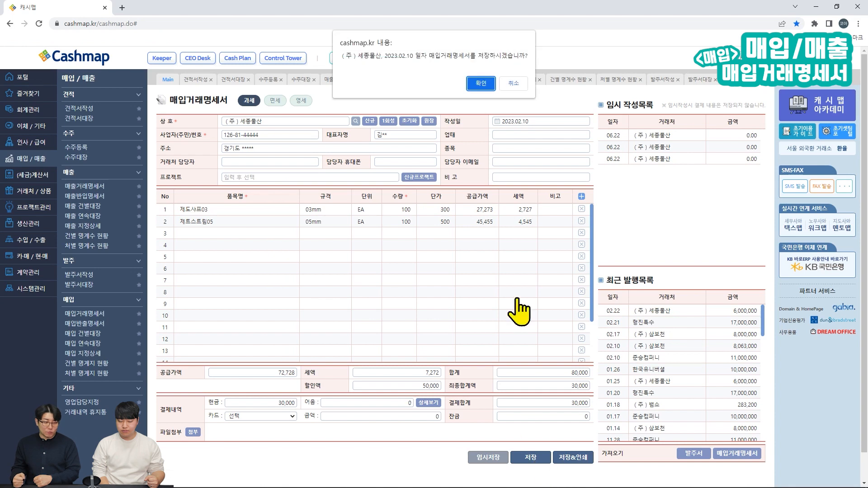
pyautogui.click(481, 85)
pyautogui.click(465, 383)
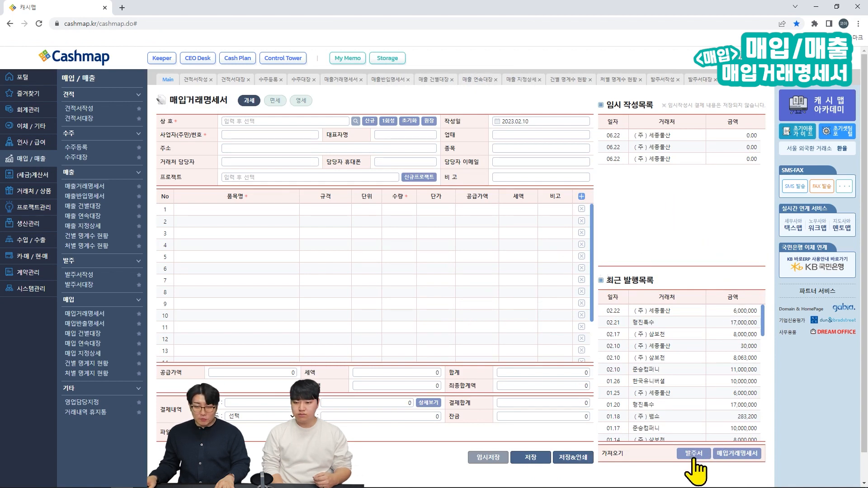
# Step: Import the items from the 2023.01.25 (주)세종물산 purchase statement into the form
pyautogui.click(737, 454)
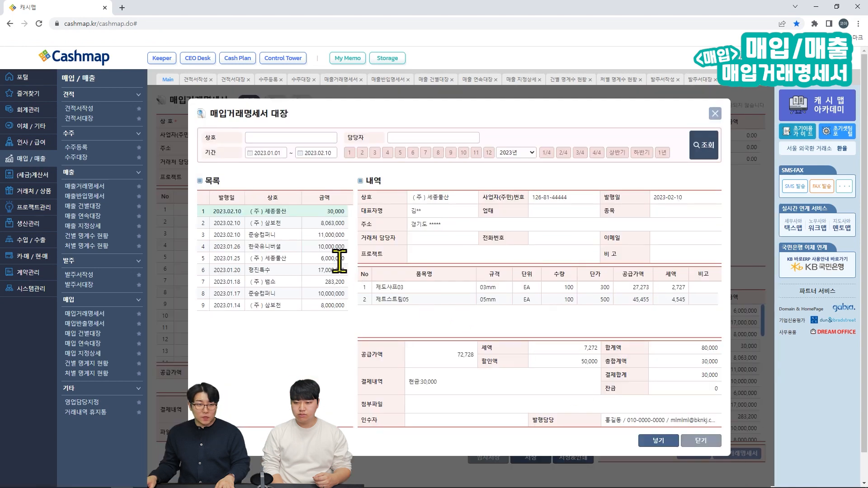
pyautogui.click(335, 257)
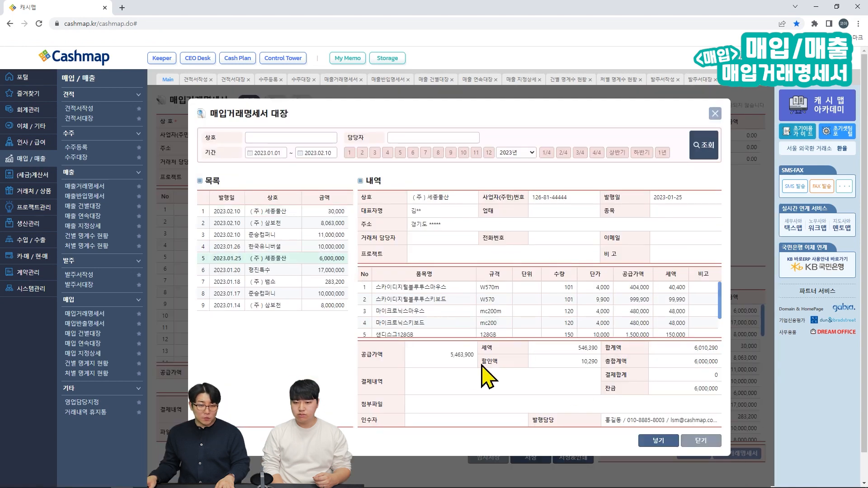
pyautogui.click(658, 440)
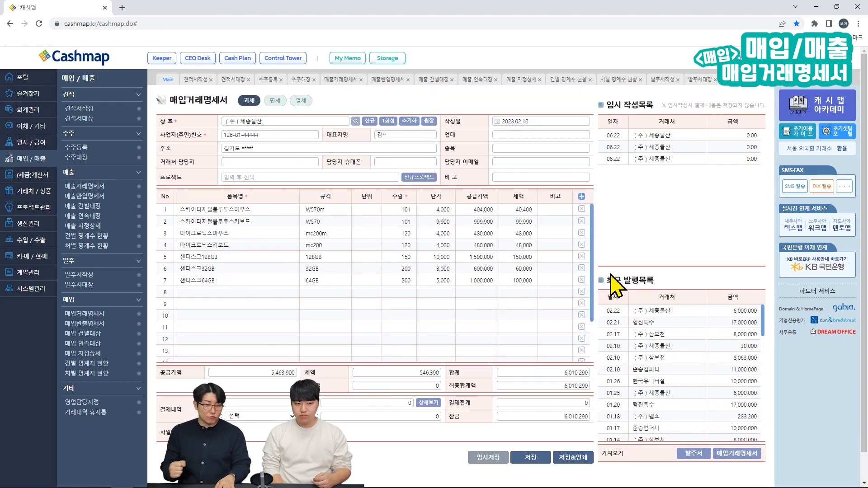
# Step: Change row 1's quantity to 1 and row 2's quantity to 100
pyautogui.doubleClick(389, 210)
pyautogui.write('1')
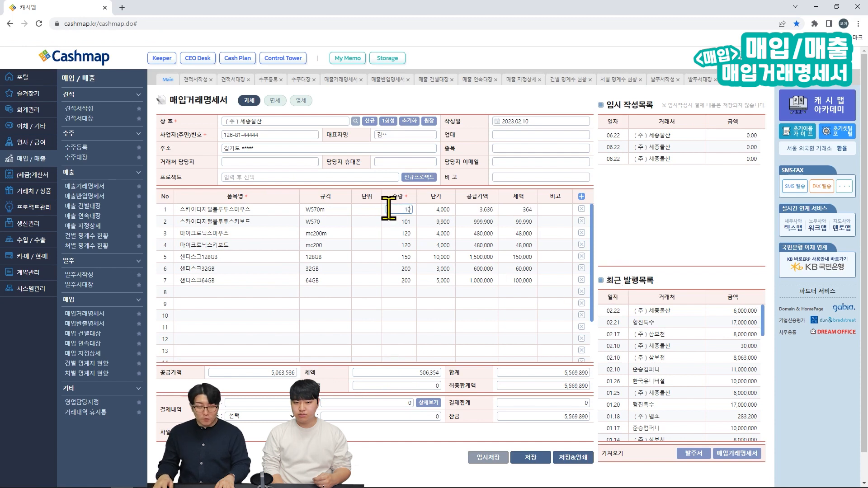
pyautogui.doubleClick(398, 222)
pyautogui.write('100')
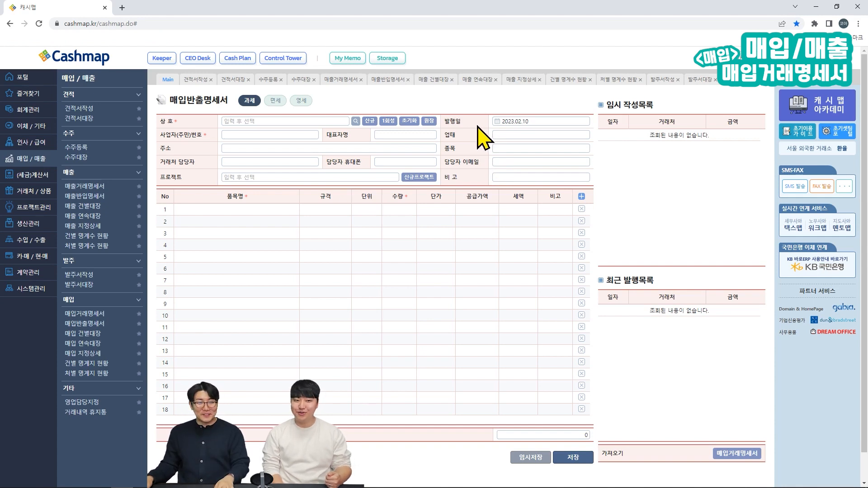
# Step: Choose 주식회사 모두 as supplier and add 오피스연필4B and 오피스연필HB item rows
pyautogui.click(277, 121)
pyautogui.write('ㅁ')
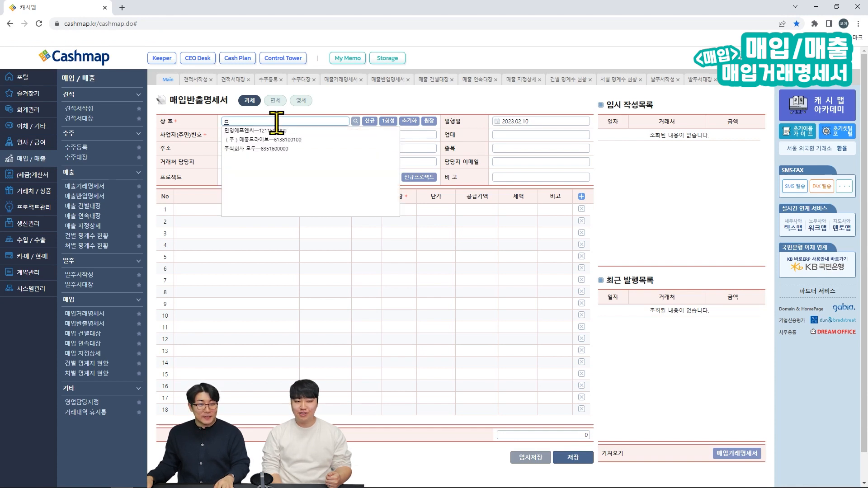
pyautogui.click(285, 149)
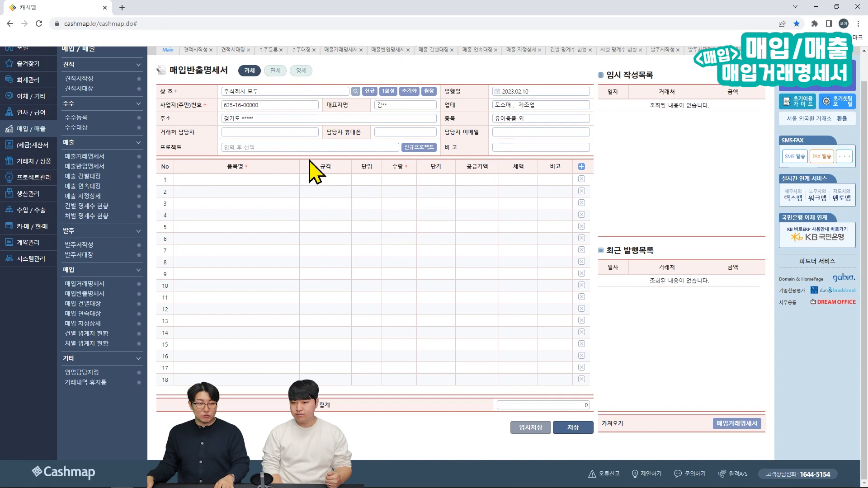
pyautogui.scroll(1, 310, 172)
pyautogui.click(258, 208)
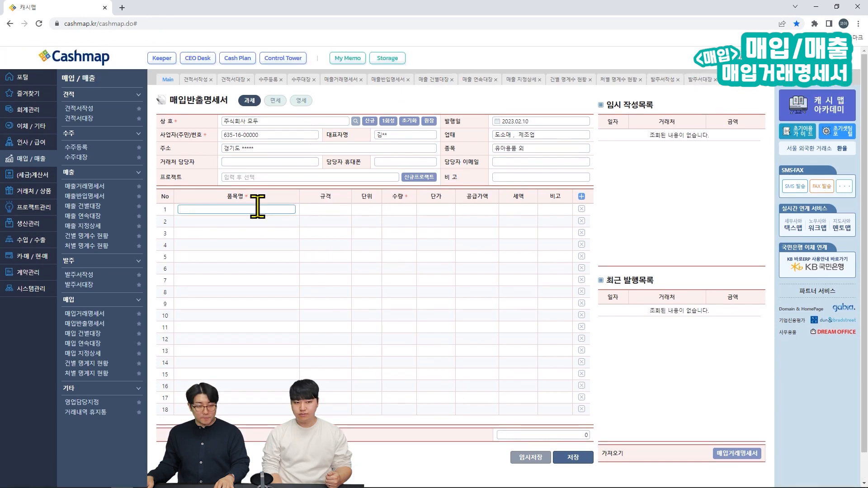
pyautogui.click(233, 231)
pyautogui.click(250, 194)
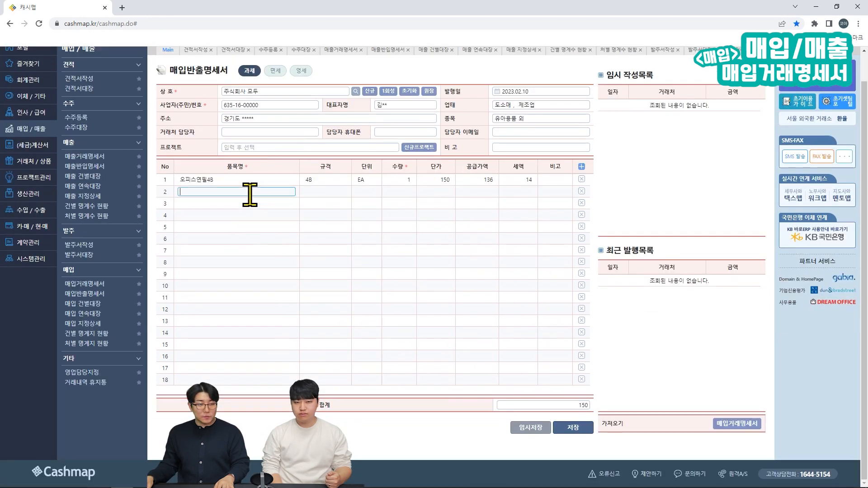
pyautogui.click(248, 219)
# Step: Set quantities 5 and 10 with unit price 300, then save the return
pyautogui.scroll(1, 370, 222)
pyautogui.click(388, 210)
pyautogui.write('5')
pyautogui.click(400, 221)
pyautogui.write('10')
pyautogui.click(436, 221)
pyautogui.write('300')
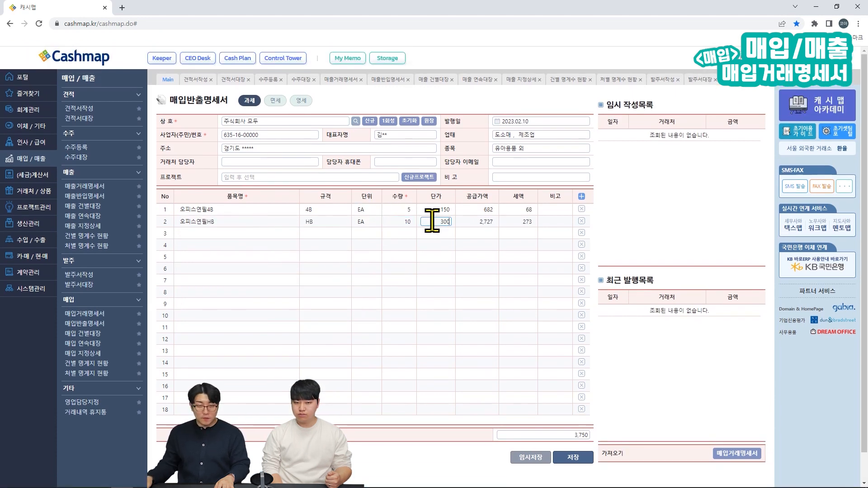
pyautogui.click(583, 461)
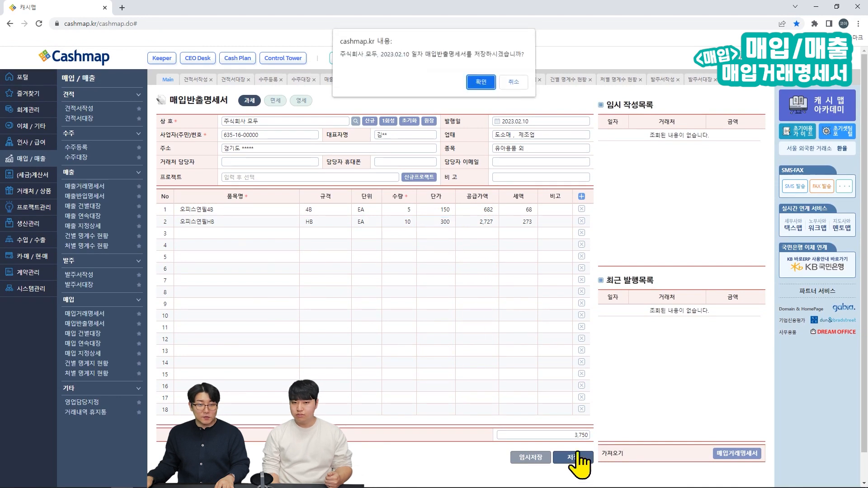
pyautogui.click(482, 82)
# Step: Dismiss the saved notice and import 한국유니버셜's statement items into the return form
pyautogui.click(464, 311)
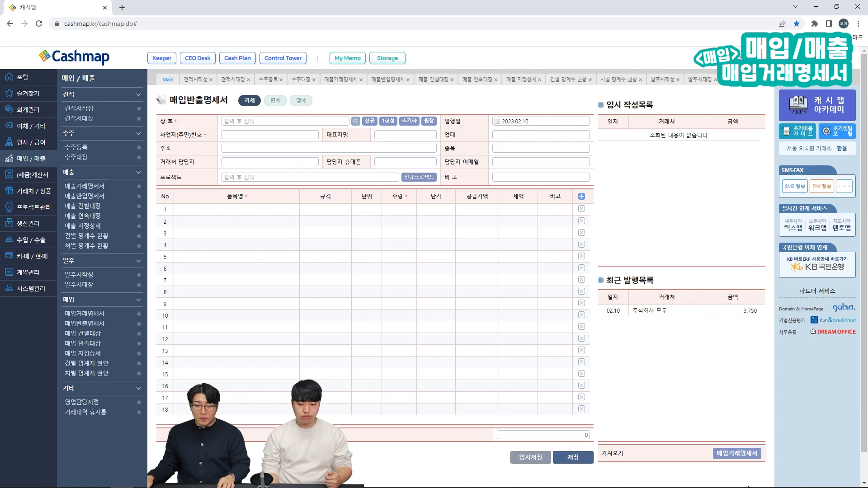
pyautogui.click(737, 454)
pyautogui.click(324, 259)
pyautogui.click(653, 441)
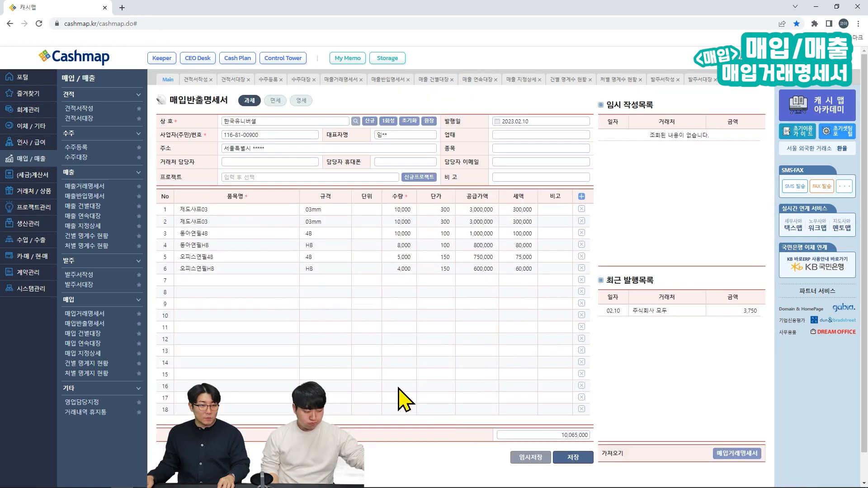
# Step: Open the 매입 건별대장 purchase transaction ledger
pyautogui.click(476, 292)
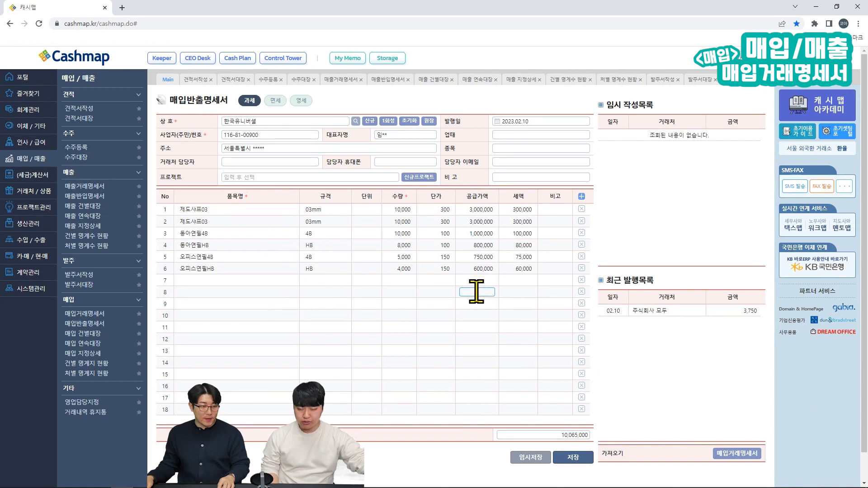
pyautogui.click(476, 303)
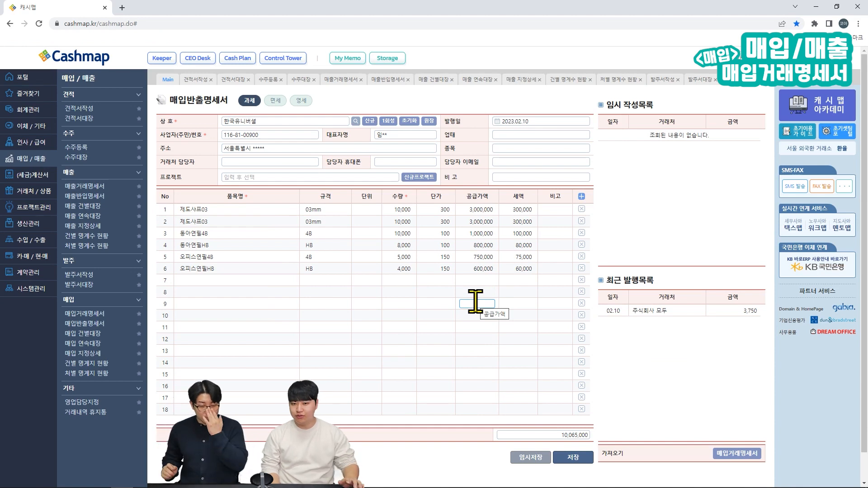
pyautogui.click(483, 292)
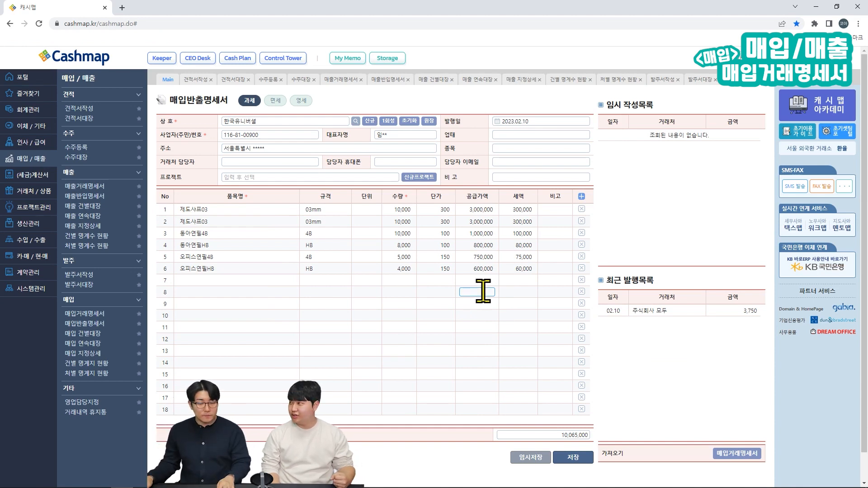
pyautogui.click(483, 327)
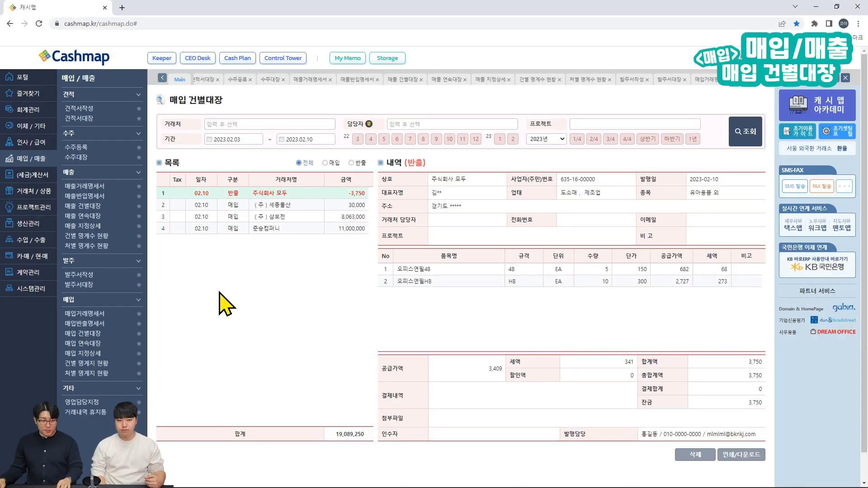
pyautogui.hotkey('ctrl', 'alt', 'g')
pyautogui.moveTo(155, 156)
pyautogui.mouseDown()
pyautogui.moveTo(319, 353)
pyautogui.moveTo(360, 435)
pyautogui.moveTo(377, 438)
pyautogui.mouseUp()
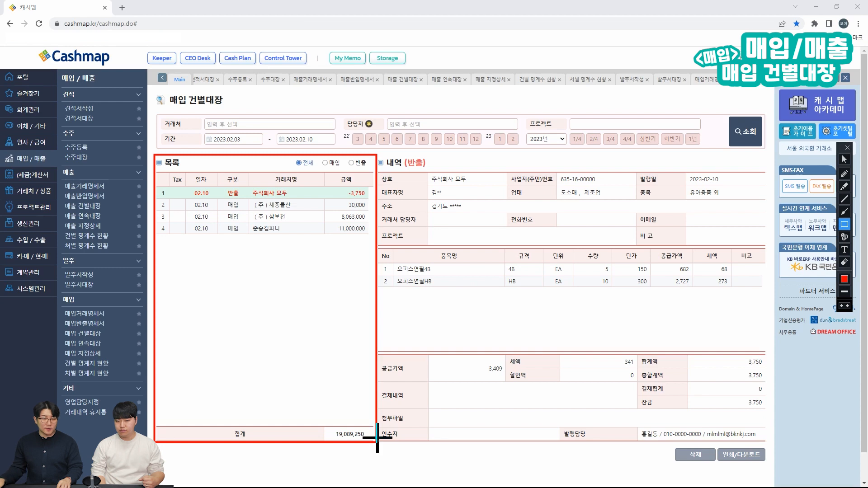
pyautogui.press('Escape')
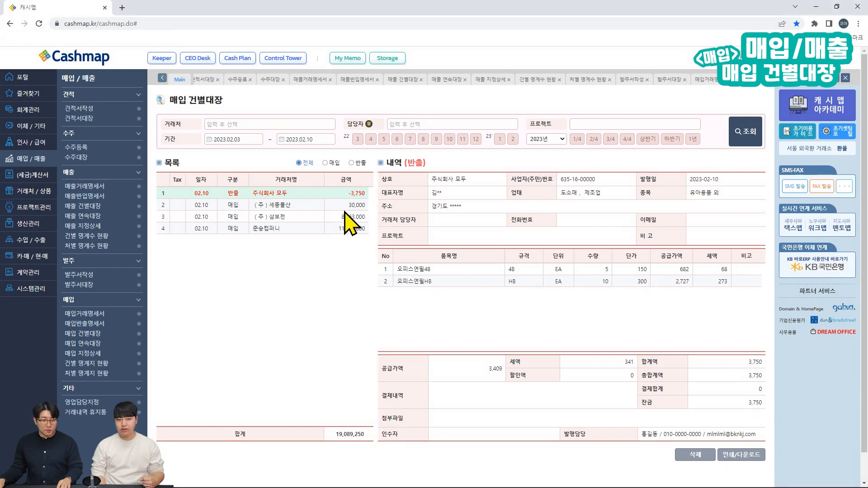
pyautogui.click(345, 205)
pyautogui.click(345, 217)
pyautogui.hotkey('ctrl', 'shift', 'd')
pyautogui.moveTo(374, 152); pyautogui.dragTo(483, 257)
pyautogui.moveTo(527, 295)
pyautogui.mouseDown()
pyautogui.moveTo(669, 427)
pyautogui.moveTo(773, 442)
pyautogui.mouseUp()
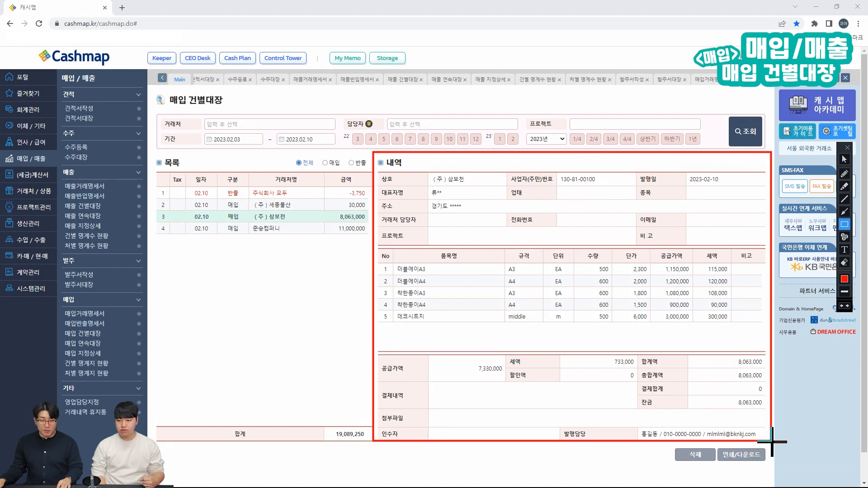
pyautogui.press('Escape')
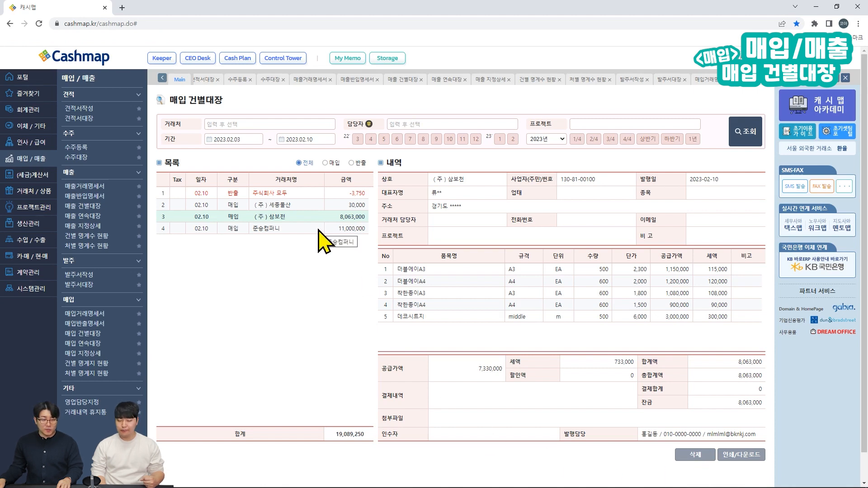
pyautogui.click(320, 230)
pyautogui.click(322, 218)
pyautogui.click(325, 205)
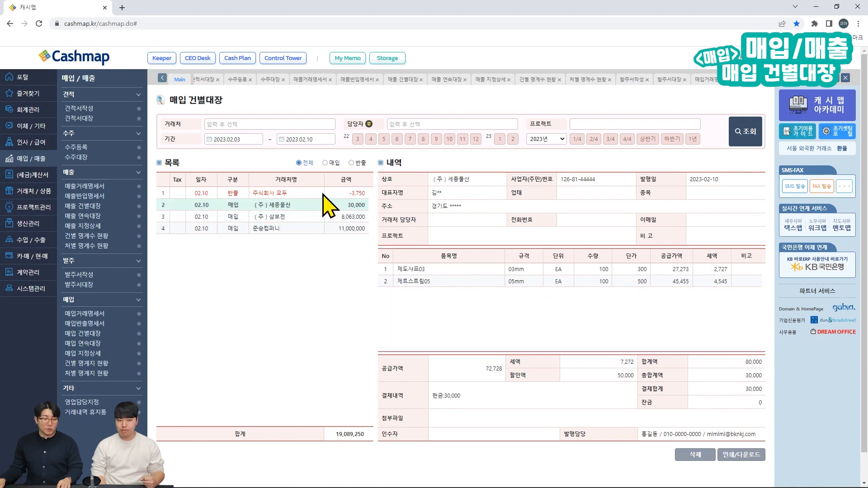
pyautogui.click(329, 193)
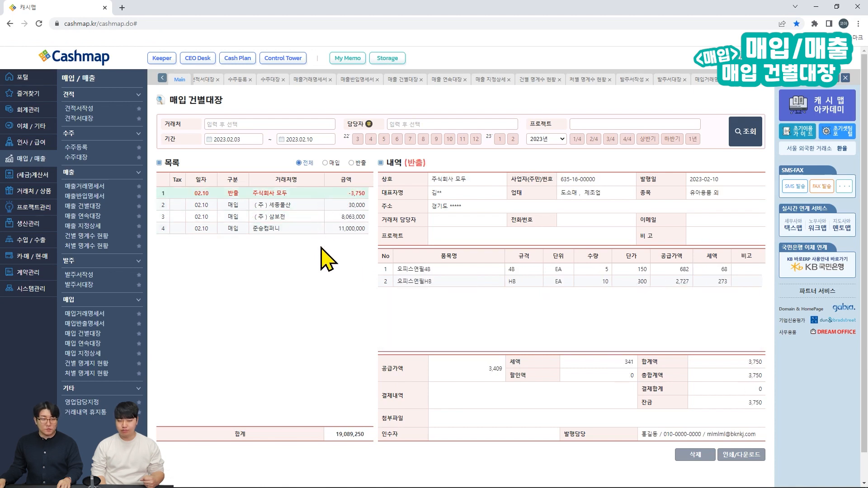
pyautogui.click(325, 163)
pyautogui.click(351, 162)
pyautogui.click(299, 163)
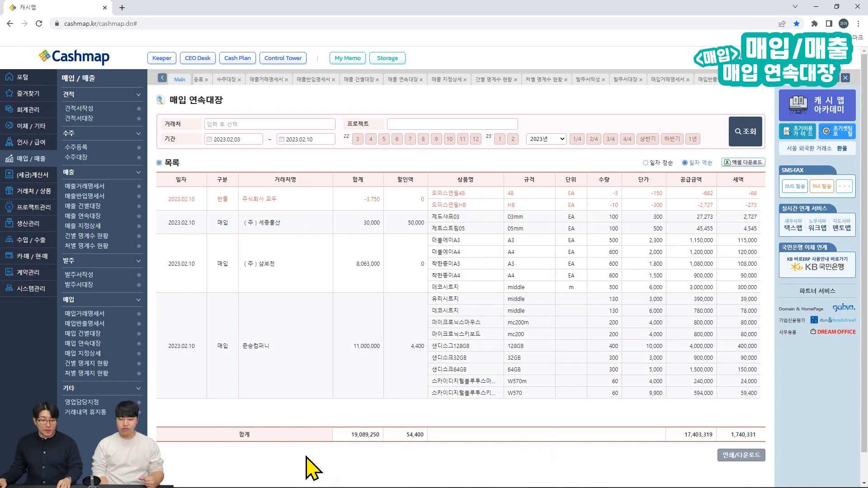
# Step: Highlight the 합계 totals row (19,089,250 total, 54,400 discounts) with a red box
pyautogui.hotkey('ctrl', 'alt', 'd')
pyautogui.moveTo(150, 423); pyautogui.dragTo(766, 444)
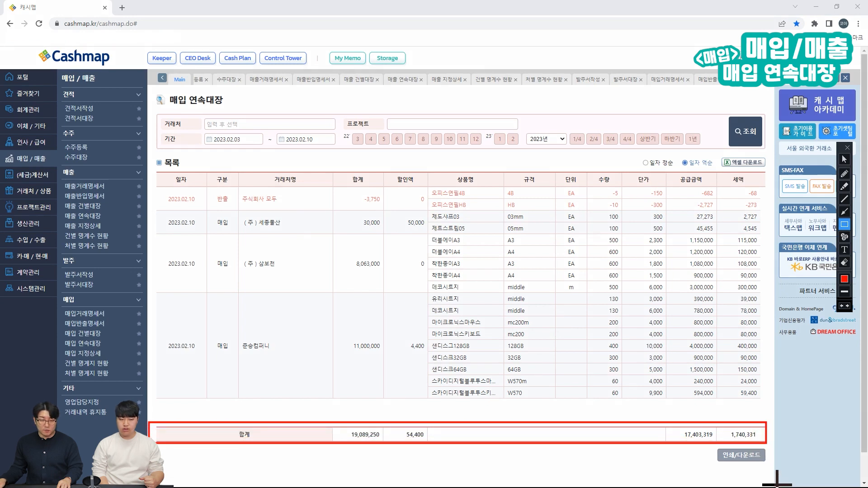
pyautogui.press('Escape')
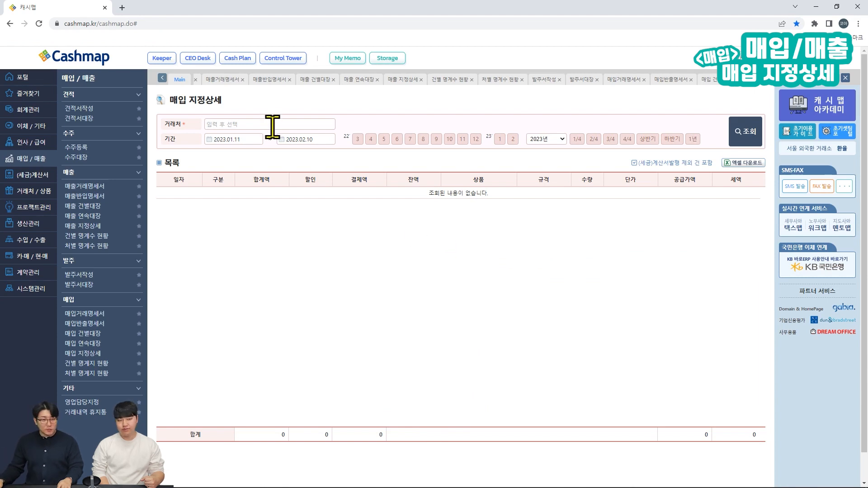
# Step: Search (주)세종물산 purchases for the period March 2022 through February 2023
pyautogui.press('BackSpace')
pyautogui.write('ㅅㅈ')
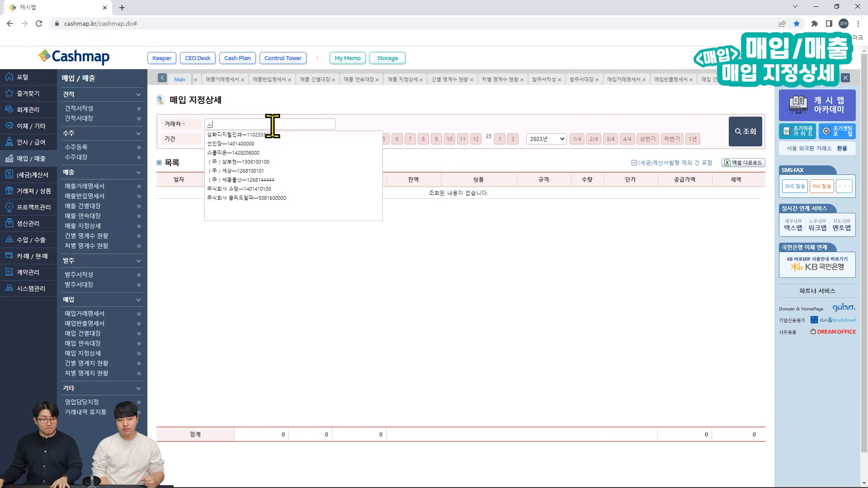
pyautogui.click(267, 134)
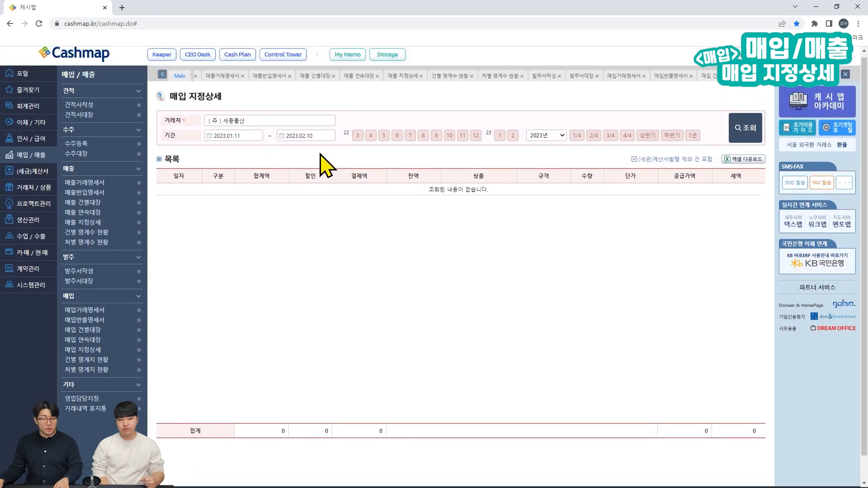
pyautogui.click(357, 140)
pyautogui.click(513, 110)
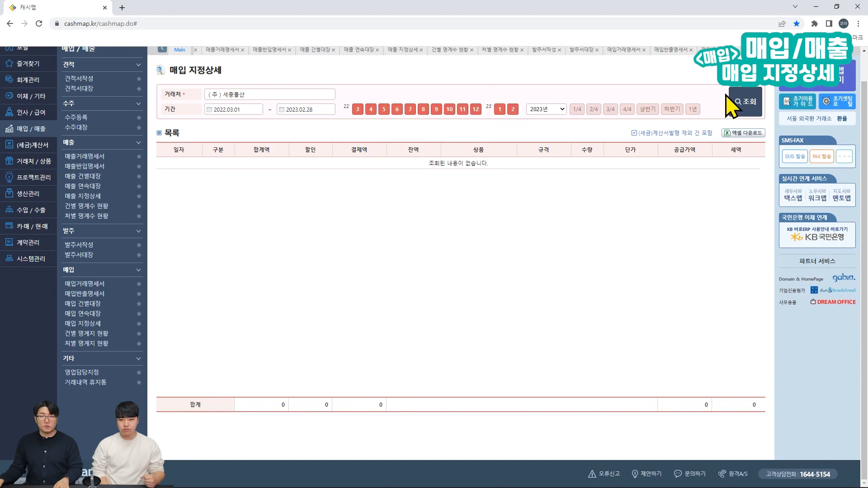
pyautogui.click(738, 102)
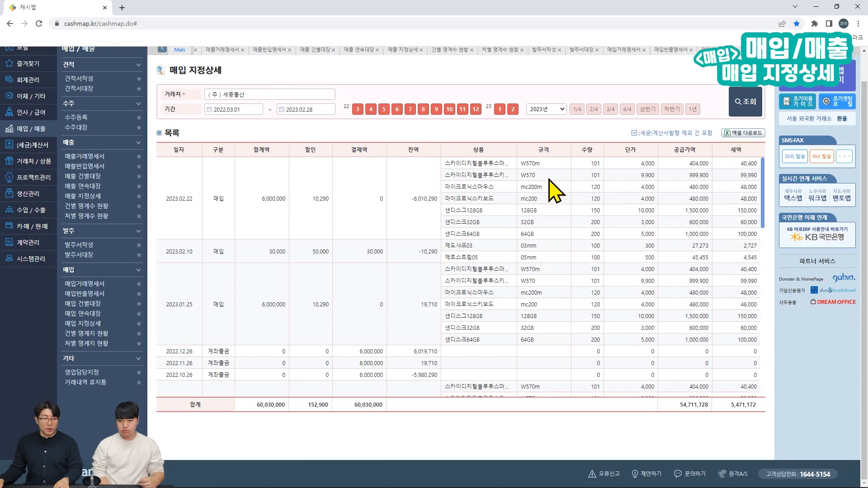
# Step: Select the 2023.02.22 and 2023.02.10 purchase groups and browse the (주)세종물산 transactions
pyautogui.click(189, 233)
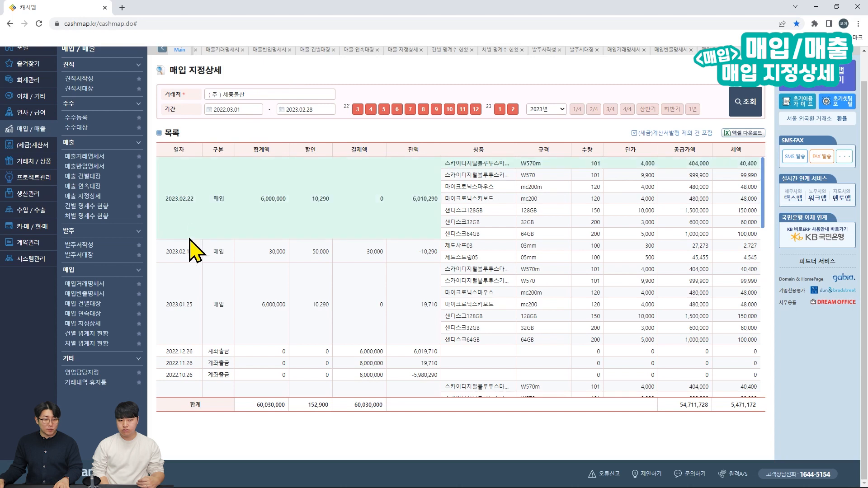
pyautogui.click(543, 250)
pyautogui.scroll(-1, 546, 250)
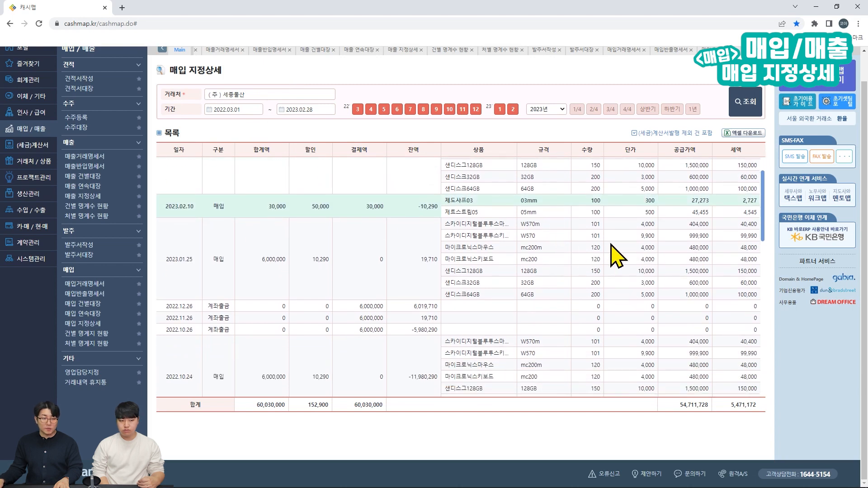
pyautogui.scroll(1, 642, 256)
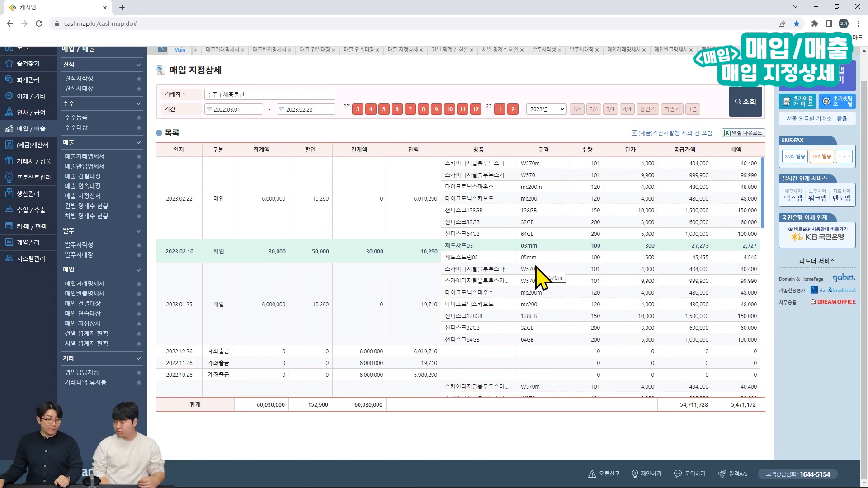
pyautogui.scroll(-2, 537, 268)
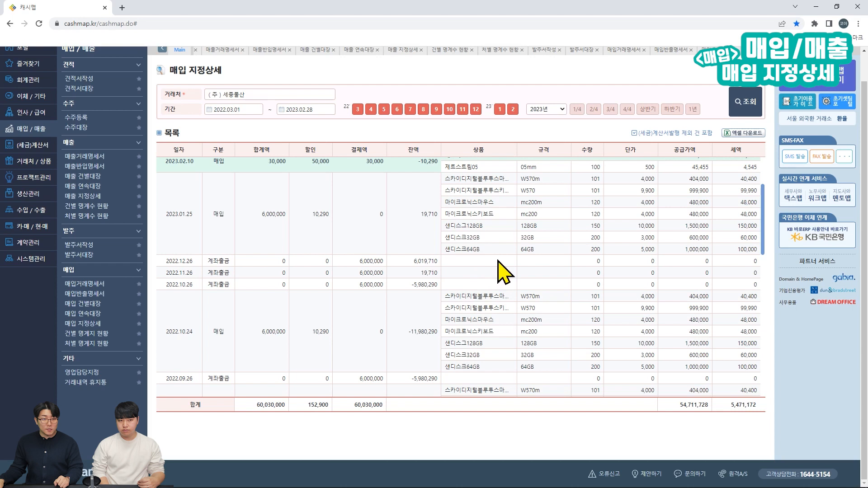
pyautogui.scroll(-5, 501, 257)
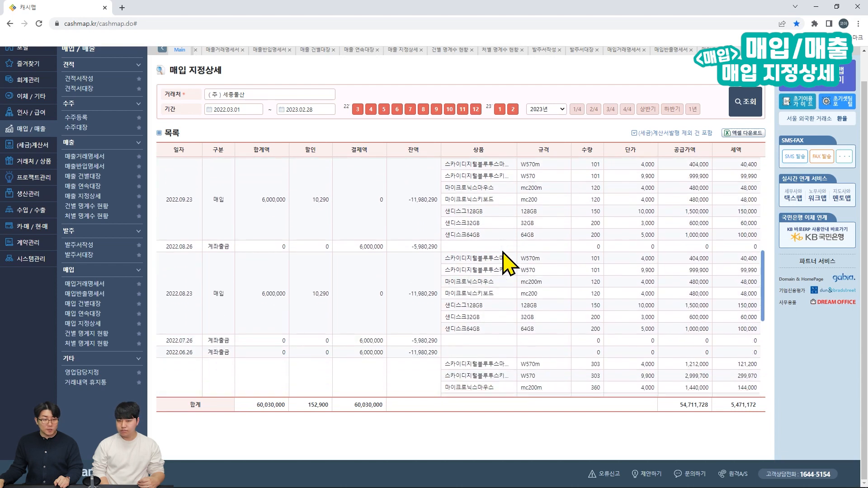
pyautogui.scroll(-2, 503, 251)
pyautogui.scroll(-3, 508, 263)
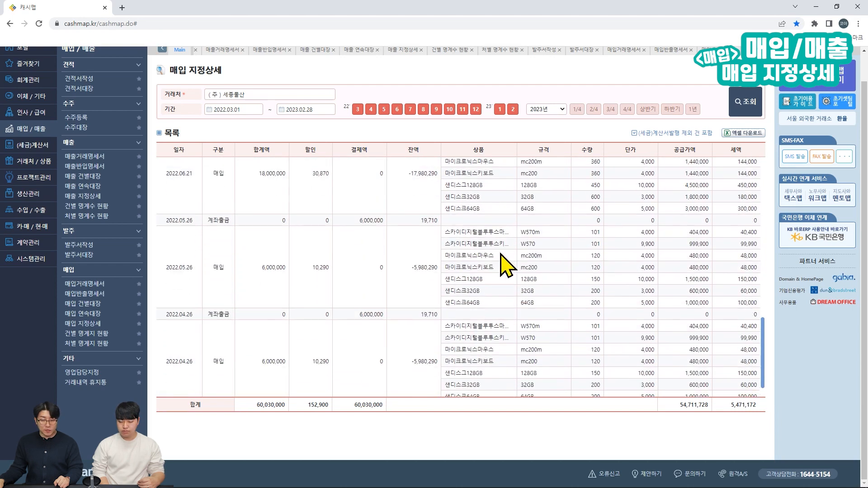
pyautogui.scroll(12, 501, 266)
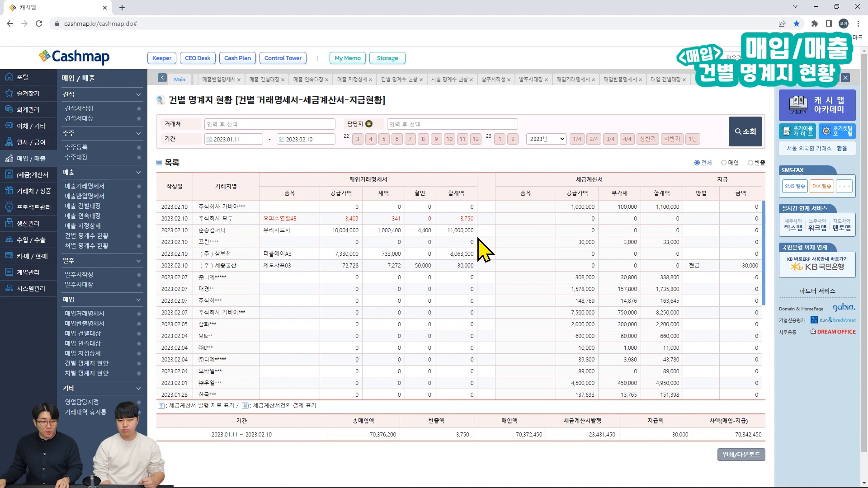
# Step: Mark the 준승컴퍼니 row, its empty tax invoice figures and the summary totals in red
pyautogui.moveTo(478, 238); pyautogui.dragTo(185, 224)
pyautogui.moveTo(493, 223); pyautogui.dragTo(763, 240)
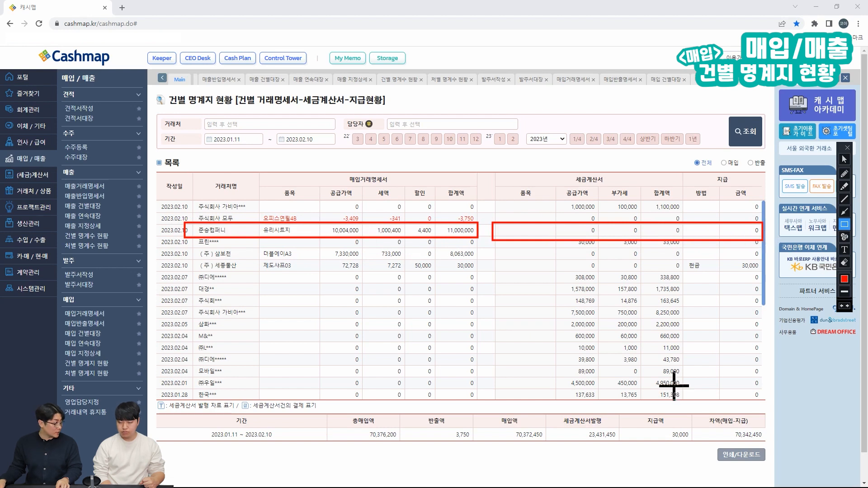
pyautogui.press('Escape')
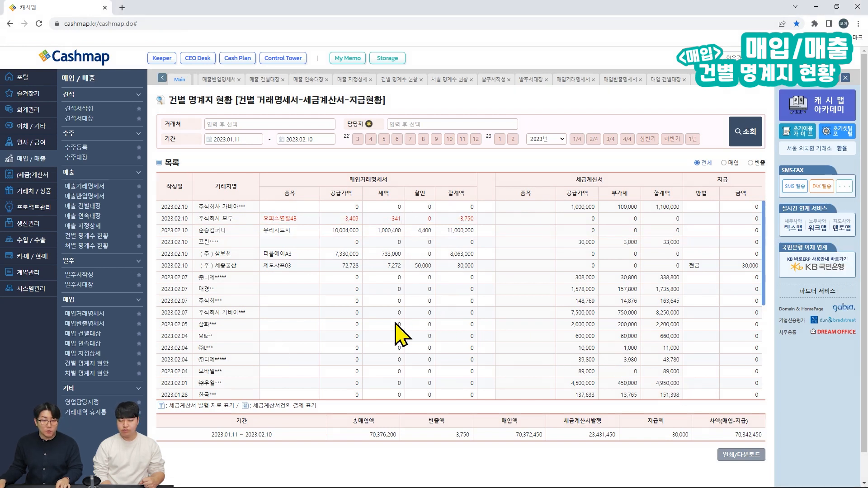
pyautogui.hotkey('ctrl', 'alt', 'g')
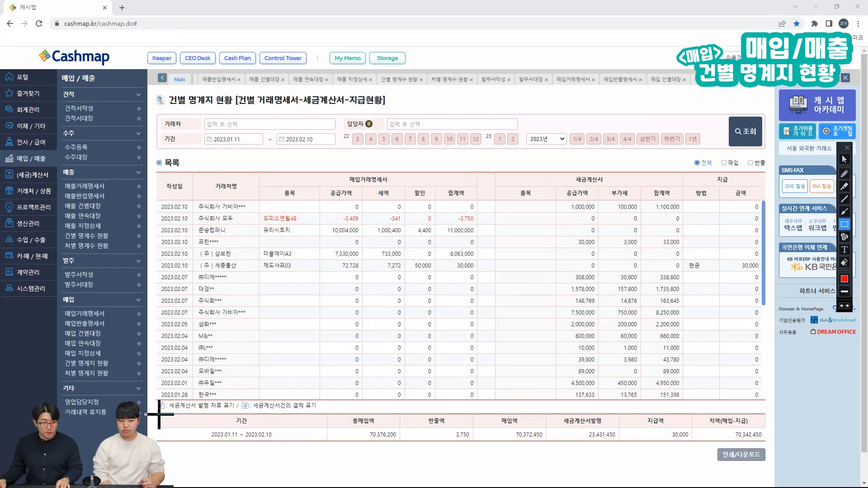
pyautogui.moveTo(155, 413)
pyautogui.mouseDown()
pyautogui.moveTo(430, 440)
pyautogui.moveTo(770, 442)
pyautogui.mouseUp()
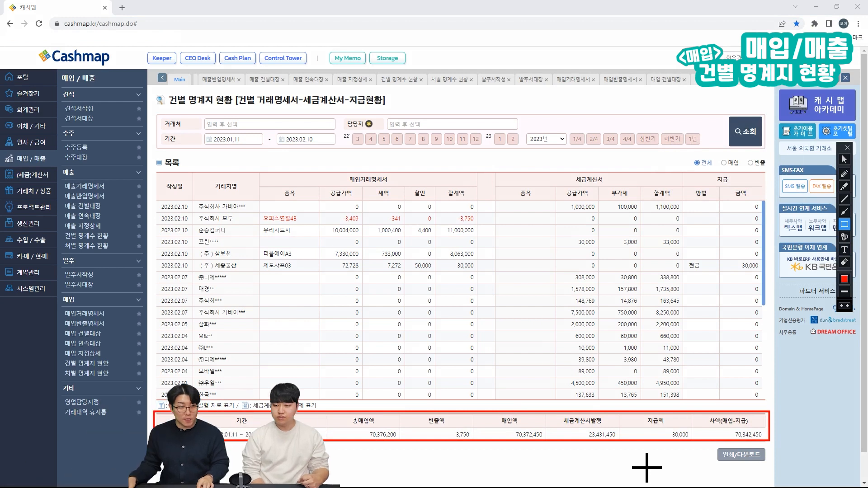
pyautogui.press('Escape')
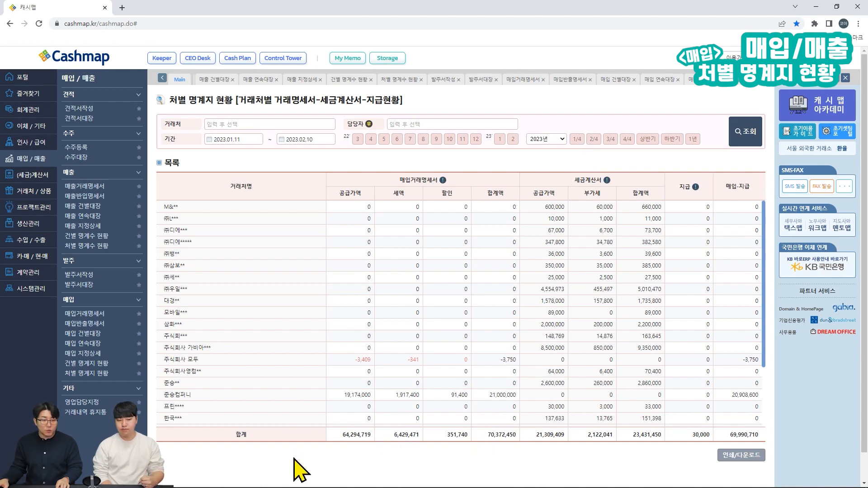
pyautogui.scroll(-3, 397, 427)
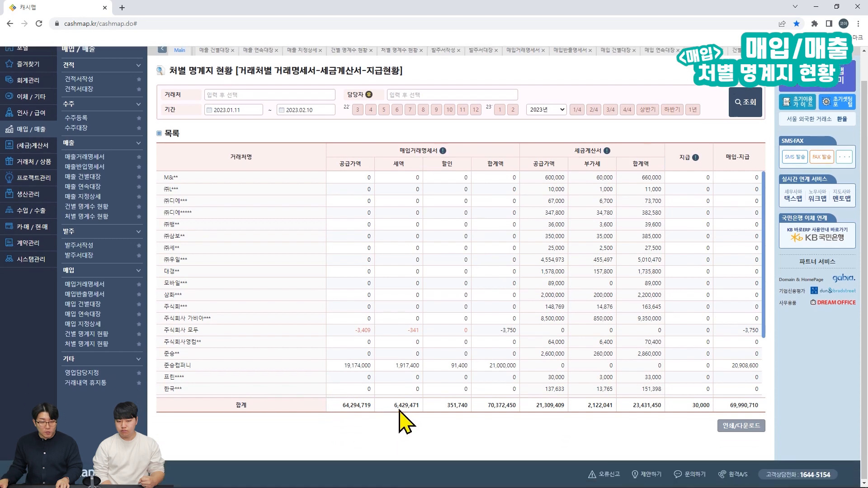
pyautogui.scroll(-3, 413, 382)
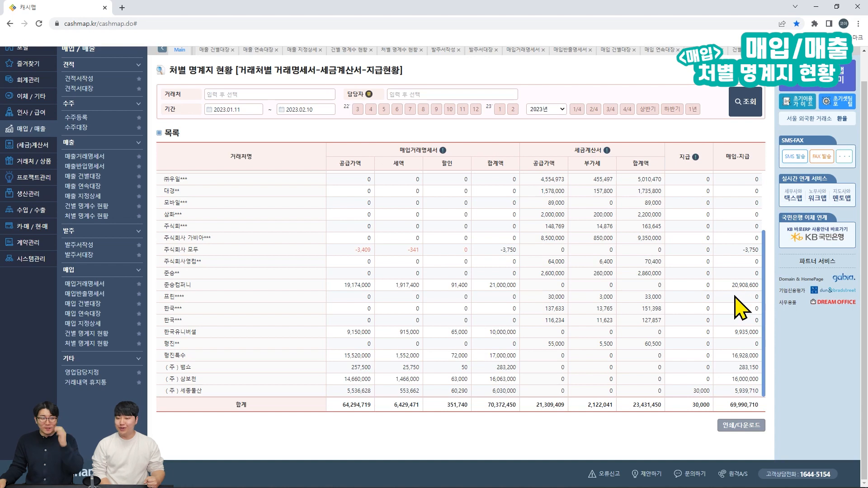
pyautogui.hotkey('ctrl', 'alt', 'd')
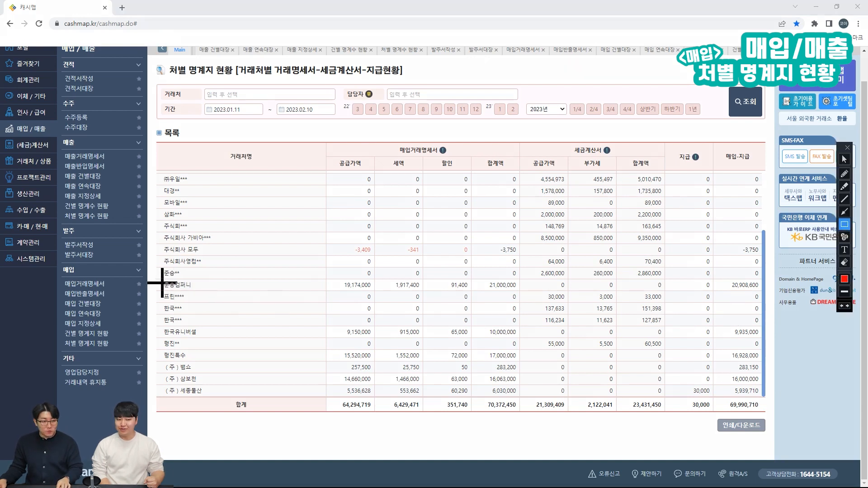
pyautogui.moveTo(160, 278); pyautogui.dragTo(715, 293)
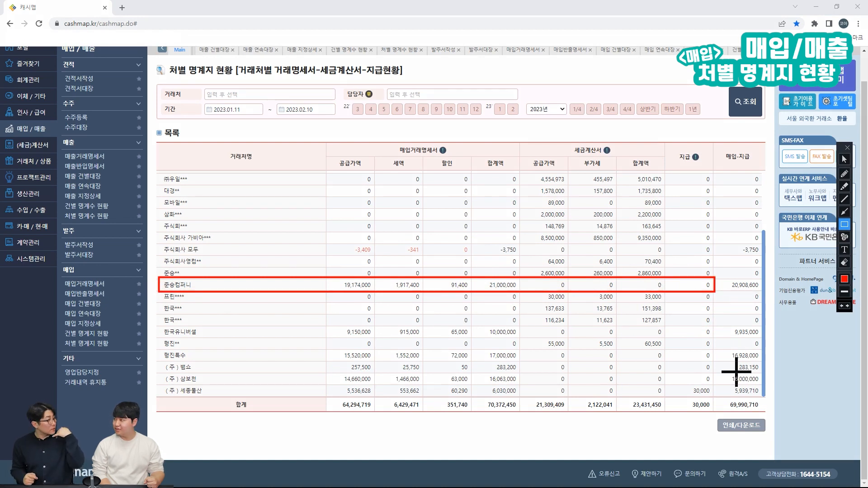
pyautogui.press('Escape')
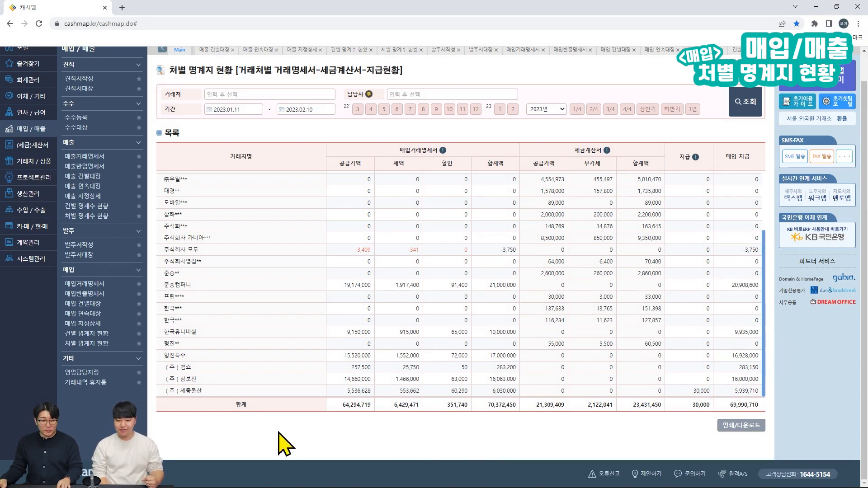
pyautogui.hotkey('ctrl', 'alt', 'd')
pyautogui.moveTo(154, 396)
pyautogui.mouseDown()
pyautogui.moveTo(624, 403)
pyautogui.moveTo(766, 415)
pyautogui.mouseUp()
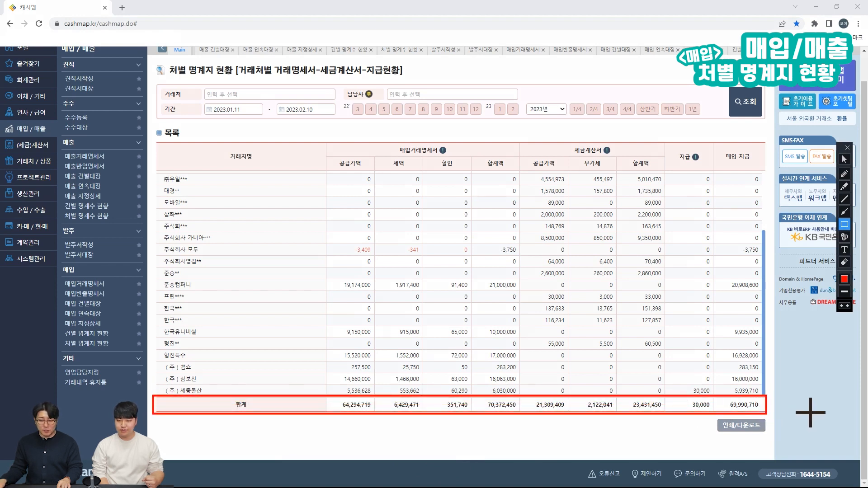
pyautogui.hotkey('ctrl', 'alt', 'd')
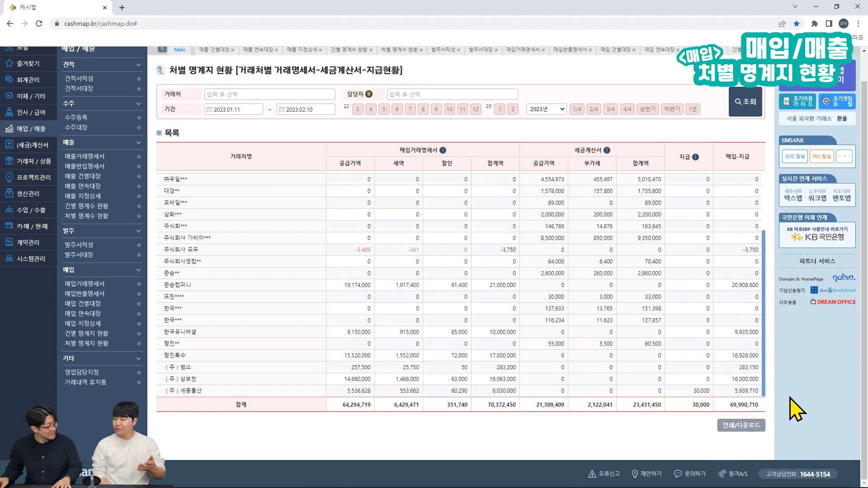
pyautogui.scroll(1, 796, 409)
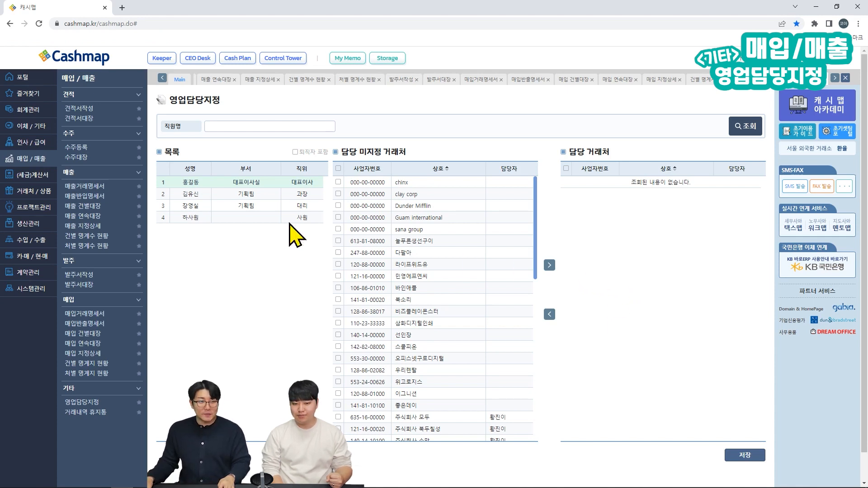
# Step: Outline the employee list and select the second employee, the 기획팀 과장
pyautogui.hotkey('ctrl', 'alt', 'g')
pyautogui.moveTo(152, 141); pyautogui.dragTo(331, 329)
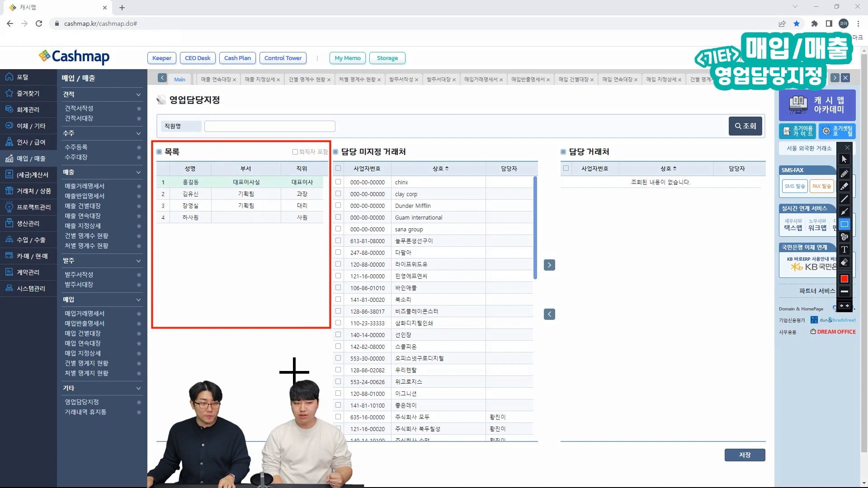
pyautogui.press('Escape')
pyautogui.click(278, 194)
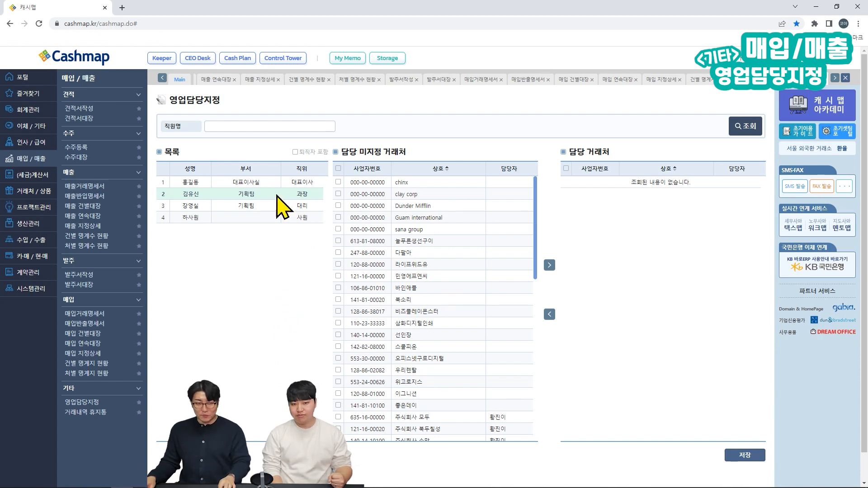
# Step: Scroll the unassigned client list, outlining clients already handled by another employee
pyautogui.moveTo(536, 194)
pyautogui.mouseDown()
pyautogui.moveTo(549, 271)
pyautogui.moveTo(545, 398)
pyautogui.moveTo(540, 188)
pyautogui.moveTo(544, 266)
pyautogui.moveTo(527, 271)
pyautogui.mouseUp()
pyautogui.moveTo(334, 225)
pyautogui.mouseDown()
pyautogui.moveTo(347, 258)
pyautogui.moveTo(517, 360)
pyautogui.moveTo(524, 356)
pyautogui.mouseUp()
pyautogui.press('Escape')
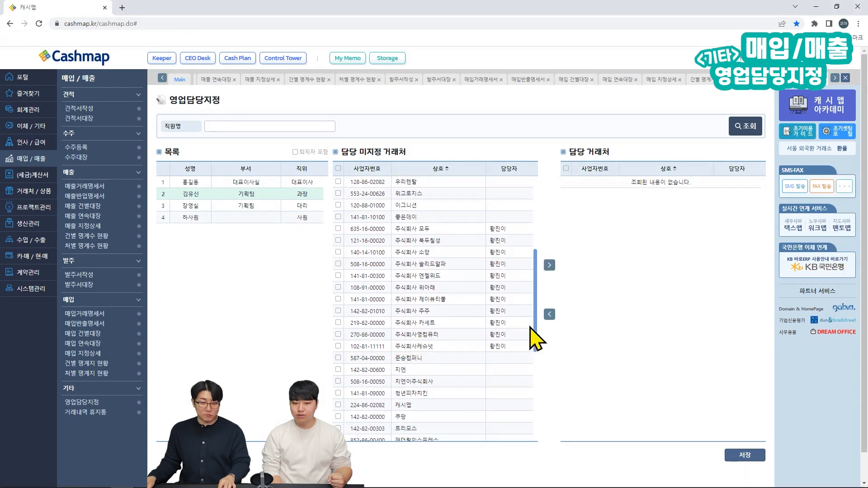
pyautogui.moveTo(533, 311); pyautogui.dragTo(536, 405)
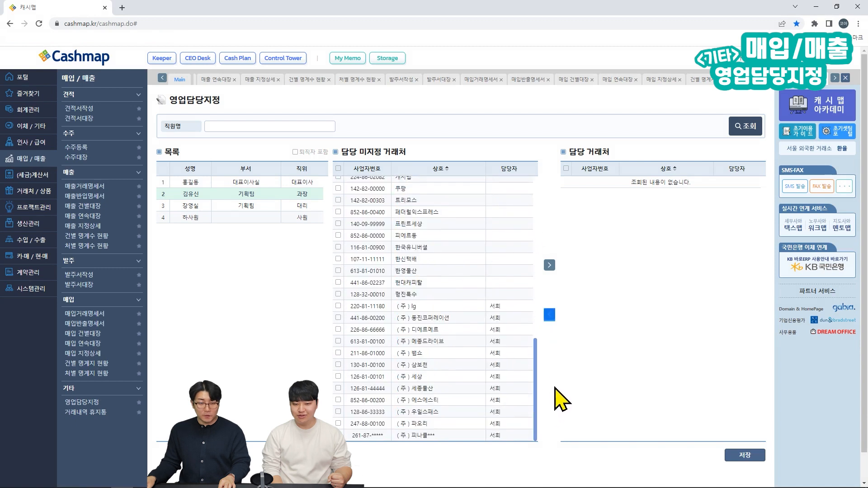
pyautogui.hotkey('ctrl', 'shift', 'd')
pyautogui.moveTo(335, 299)
pyautogui.mouseDown()
pyautogui.moveTo(457, 374)
pyautogui.moveTo(524, 447)
pyautogui.mouseUp()
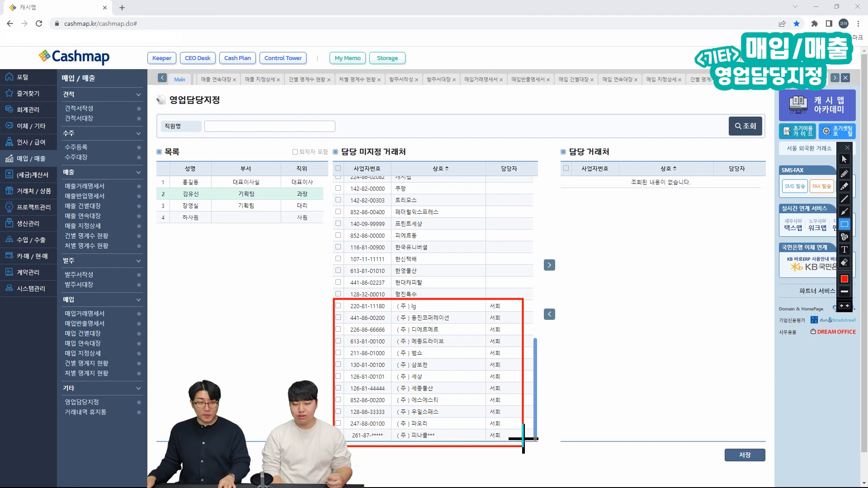
pyautogui.hotkey('ctrl', 'shift', 'd')
pyautogui.moveTo(538, 387); pyautogui.dragTo(538, 248)
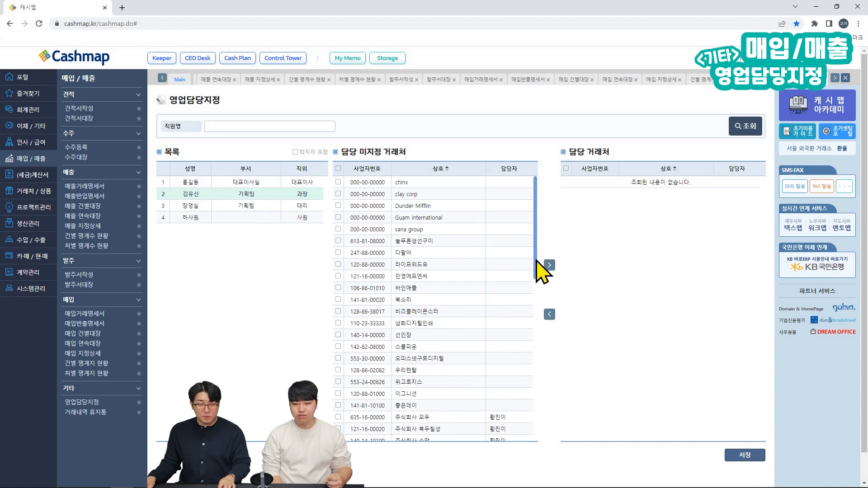
# Step: Tick 다팔아 and the five clients below it and move them to the assigned list
pyautogui.click(339, 253)
pyautogui.click(338, 265)
pyautogui.click(339, 277)
pyautogui.click(339, 288)
pyautogui.click(339, 300)
pyautogui.click(338, 312)
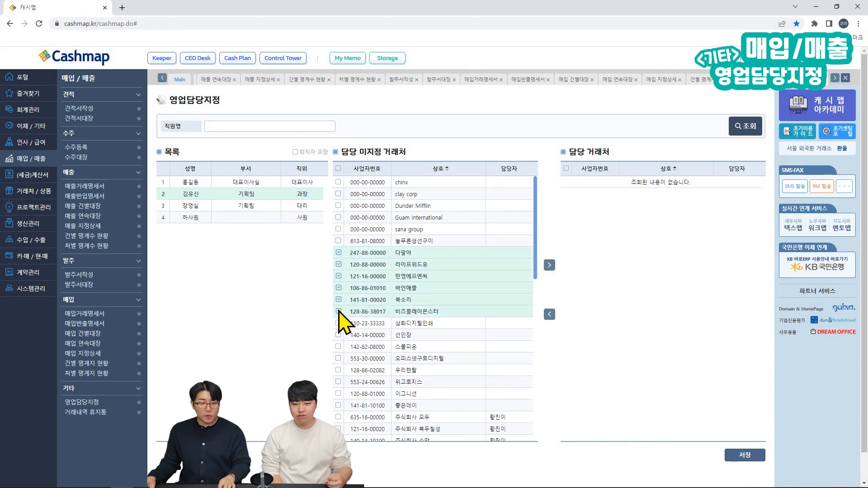
pyautogui.click(550, 266)
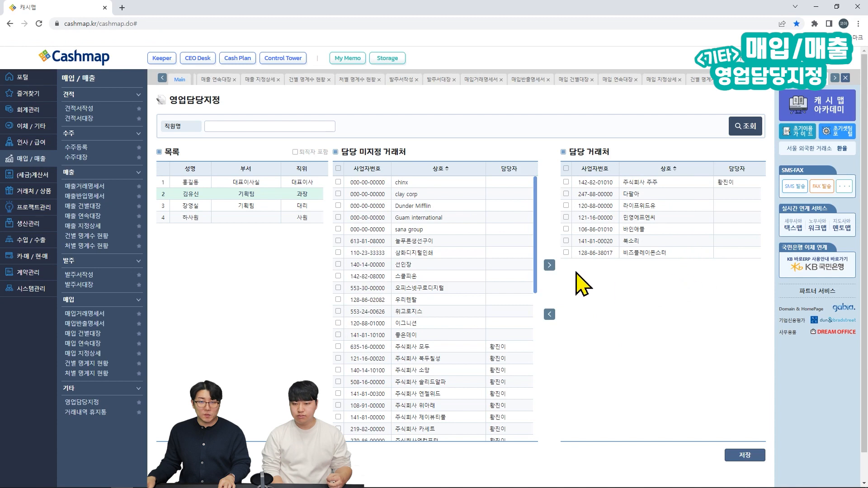
# Step: Save and confirm the assignments, then tick the (주)동진코퍼레이션 row
pyautogui.click(746, 455)
pyautogui.click(481, 74)
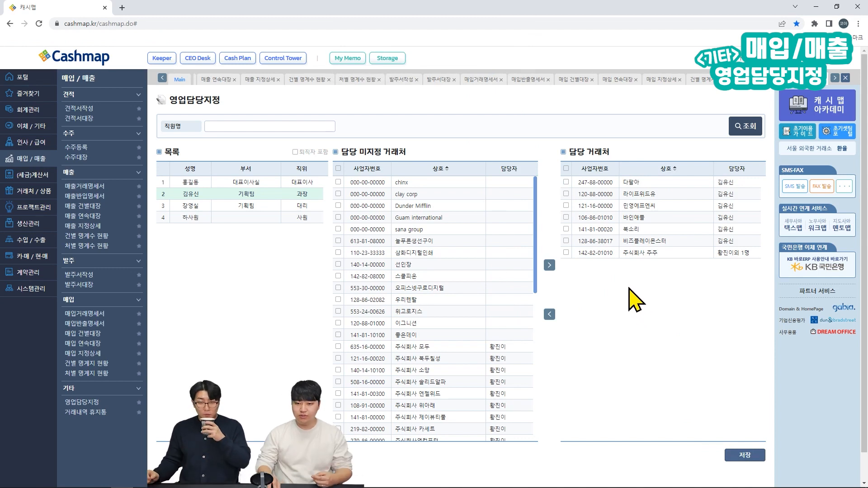
pyautogui.scroll(-10, 495, 287)
pyautogui.click(490, 286)
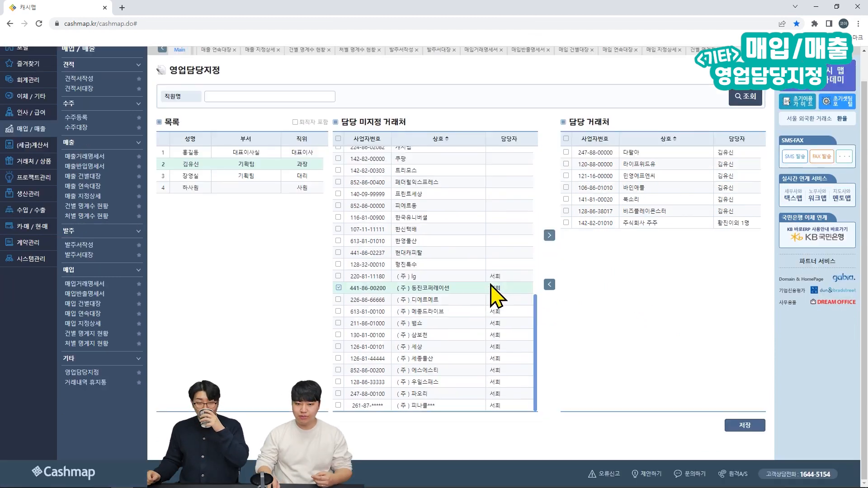
# Step: Show retired employees, move all twelve clients of the row-5 retiree back to unassigned, and save
pyautogui.click(295, 123)
pyautogui.click(244, 195)
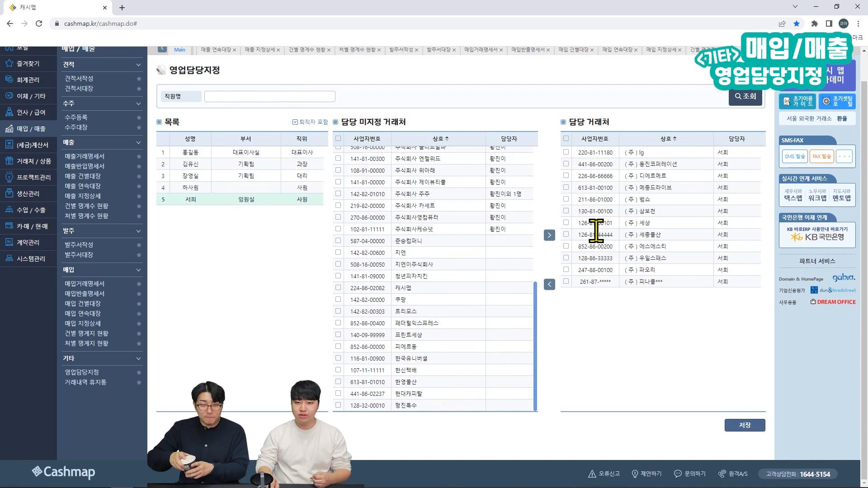
pyautogui.click(566, 139)
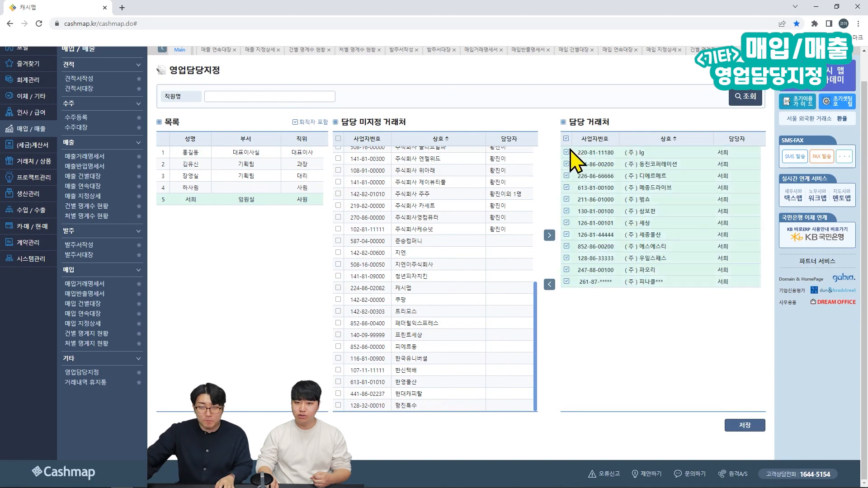
pyautogui.click(549, 284)
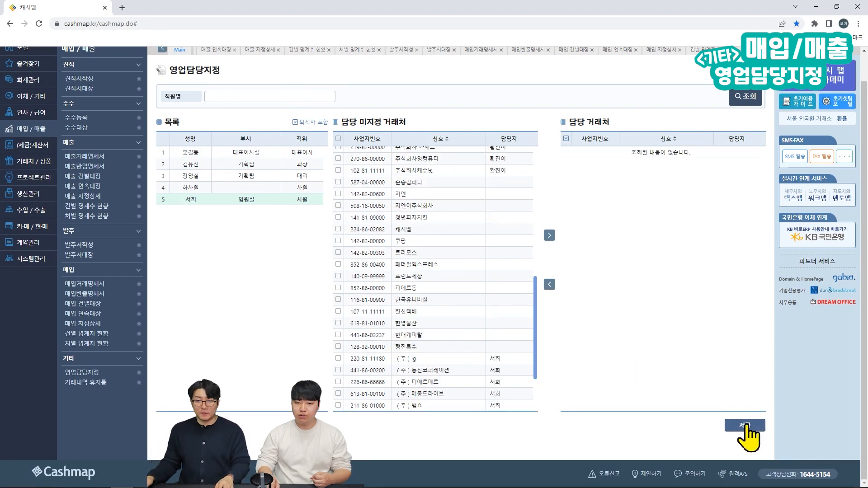
pyautogui.click(746, 425)
pyautogui.click(479, 74)
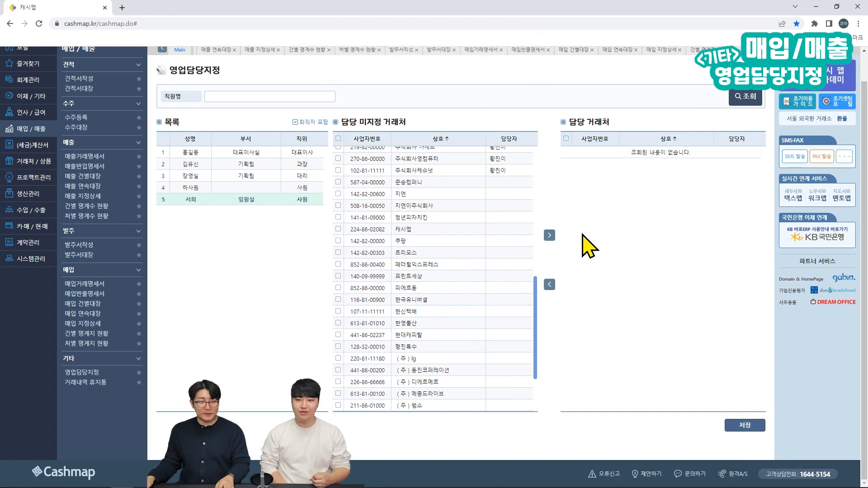
pyautogui.scroll(1, 591, 222)
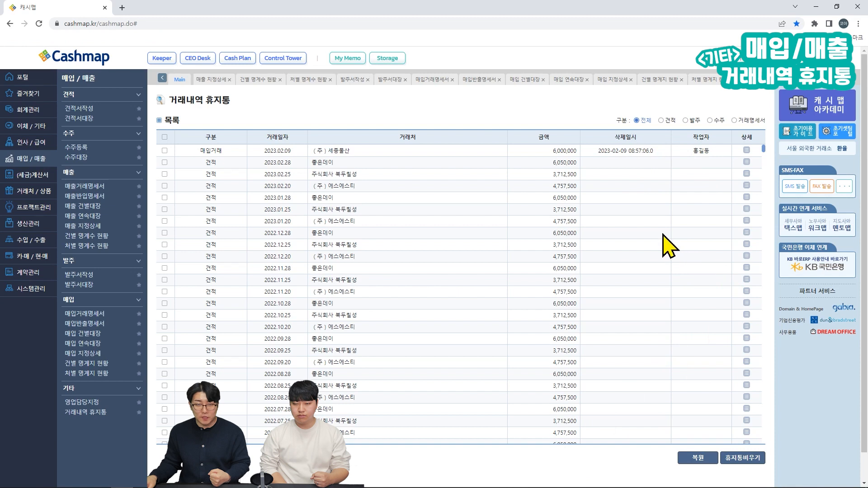
# Step: Tick the deleted 2023.02.28 매입거래 entry in the trash list and set the 구분 filter to 전체
pyautogui.scroll(-9, 667, 242)
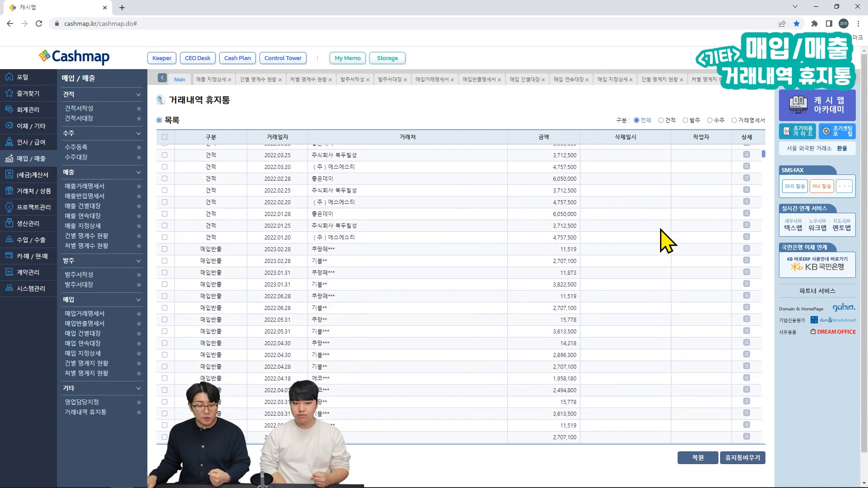
pyautogui.scroll(-4, 667, 242)
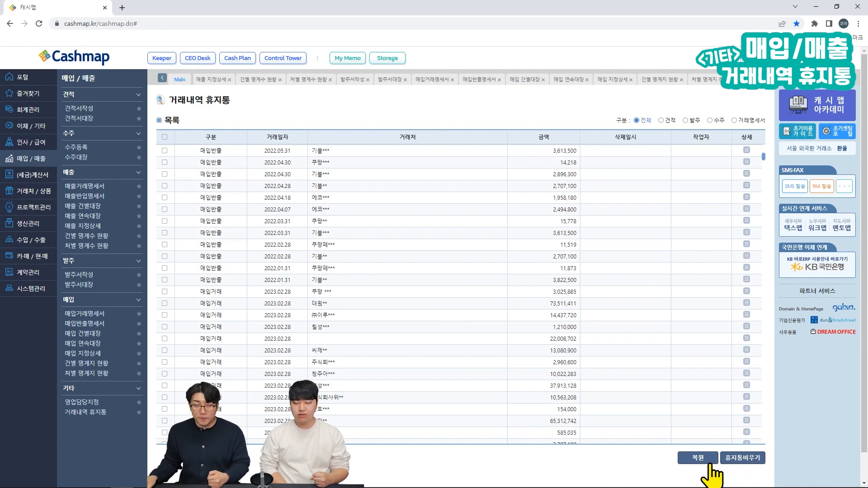
pyautogui.click(164, 386)
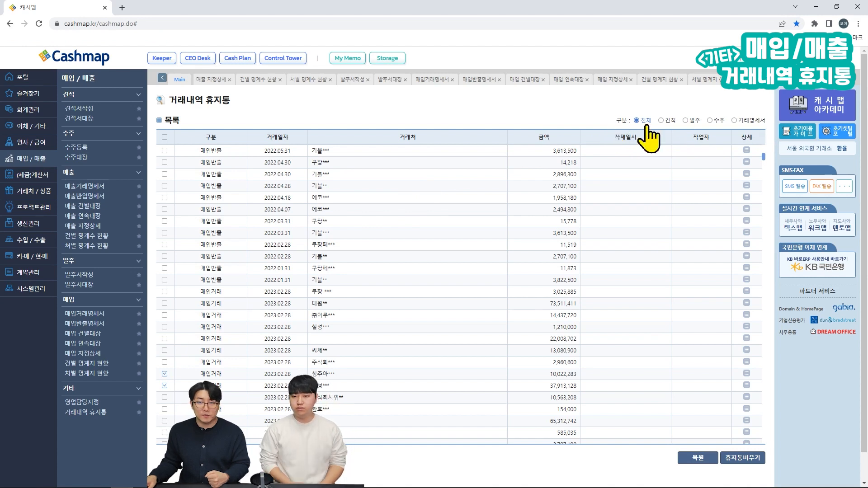
pyautogui.click(660, 120)
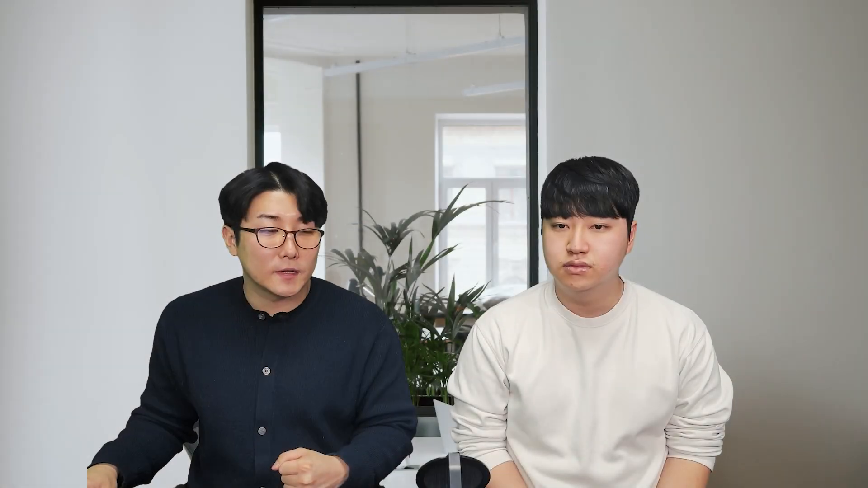